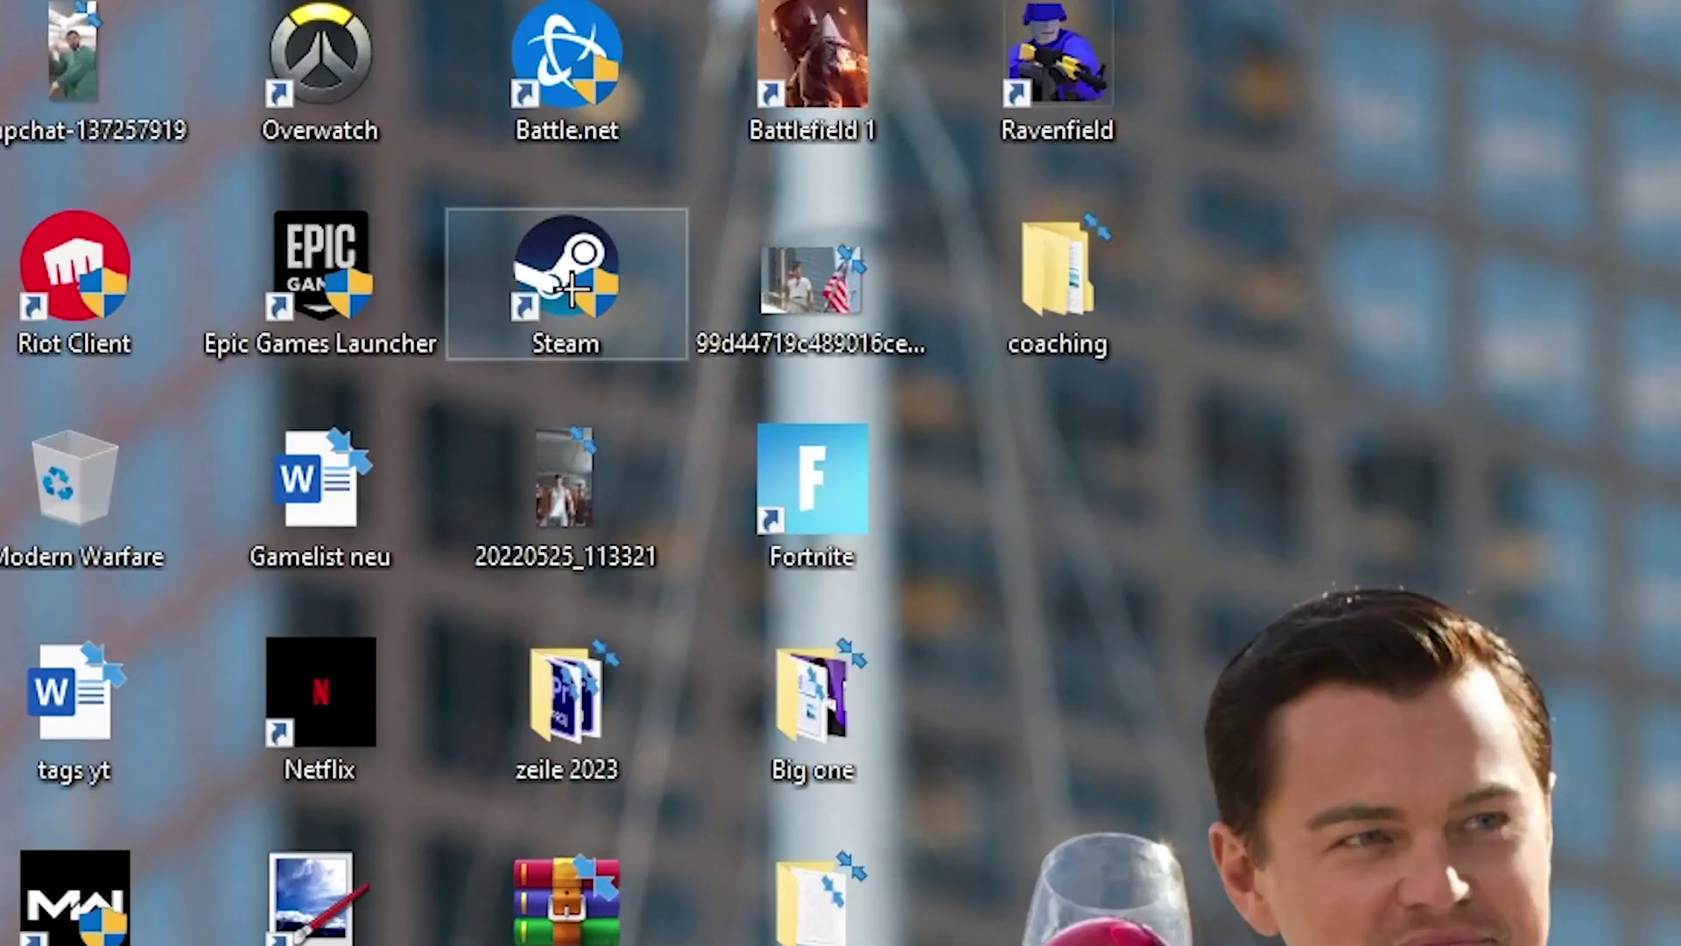
Step: Move the Steam shortcut out of the icon grid onto open desktop space to the right
drag(263, 123, 866, 342)
drag(955, 542, 1007, 517)
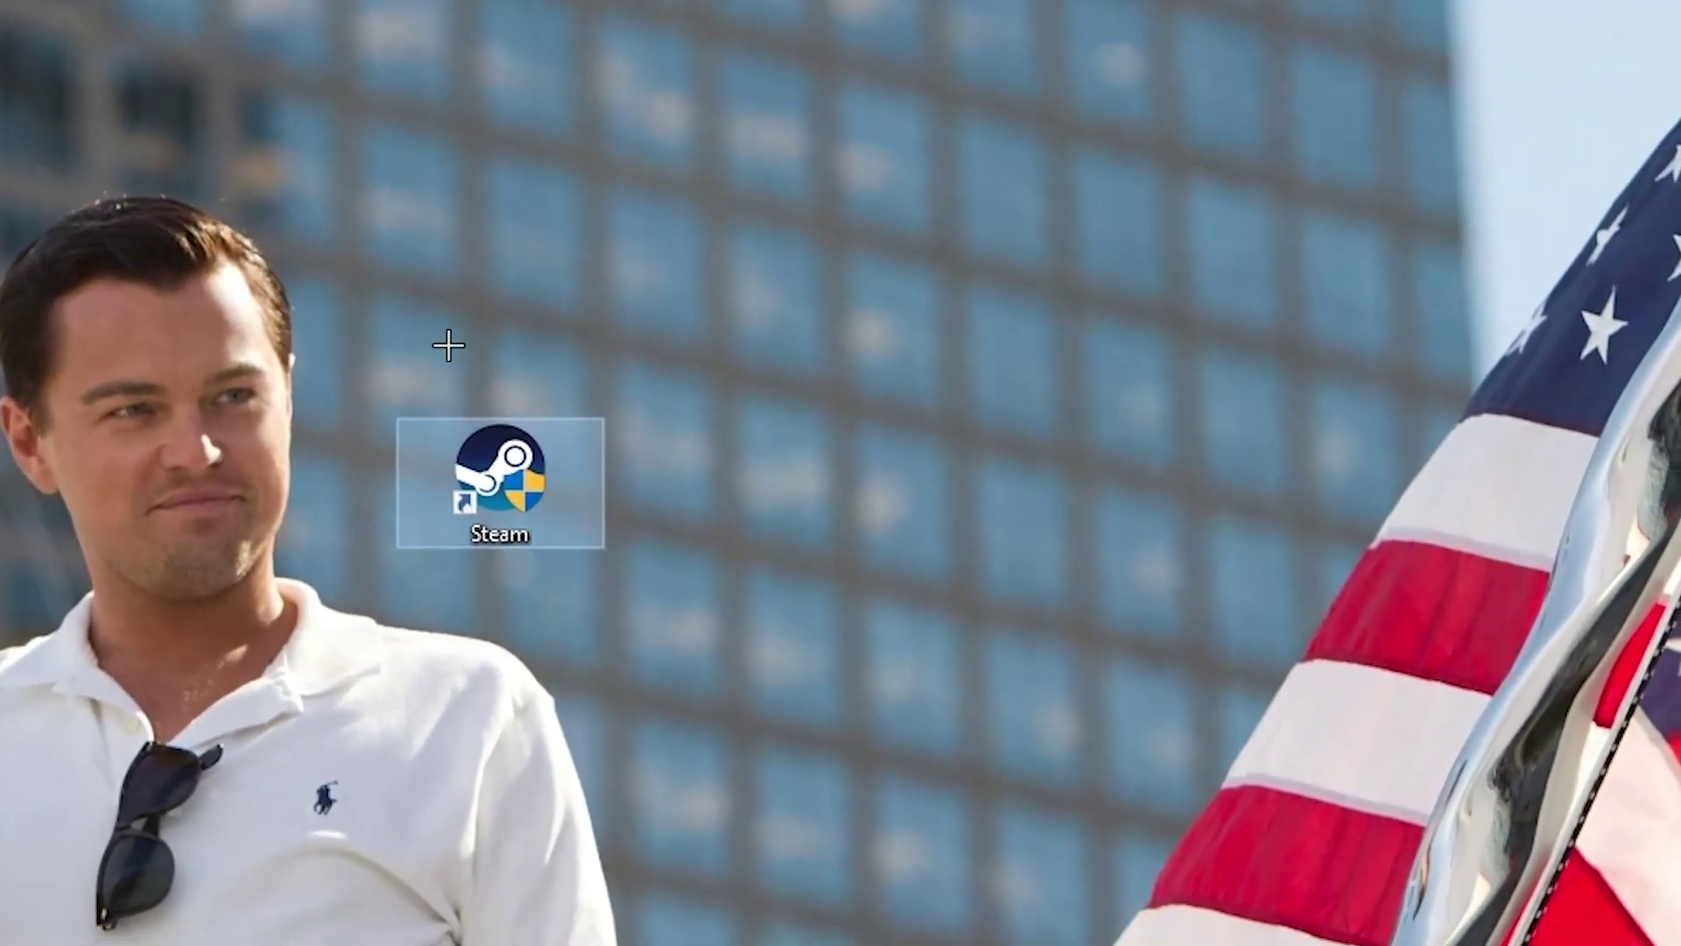
drag(464, 494, 632, 253)
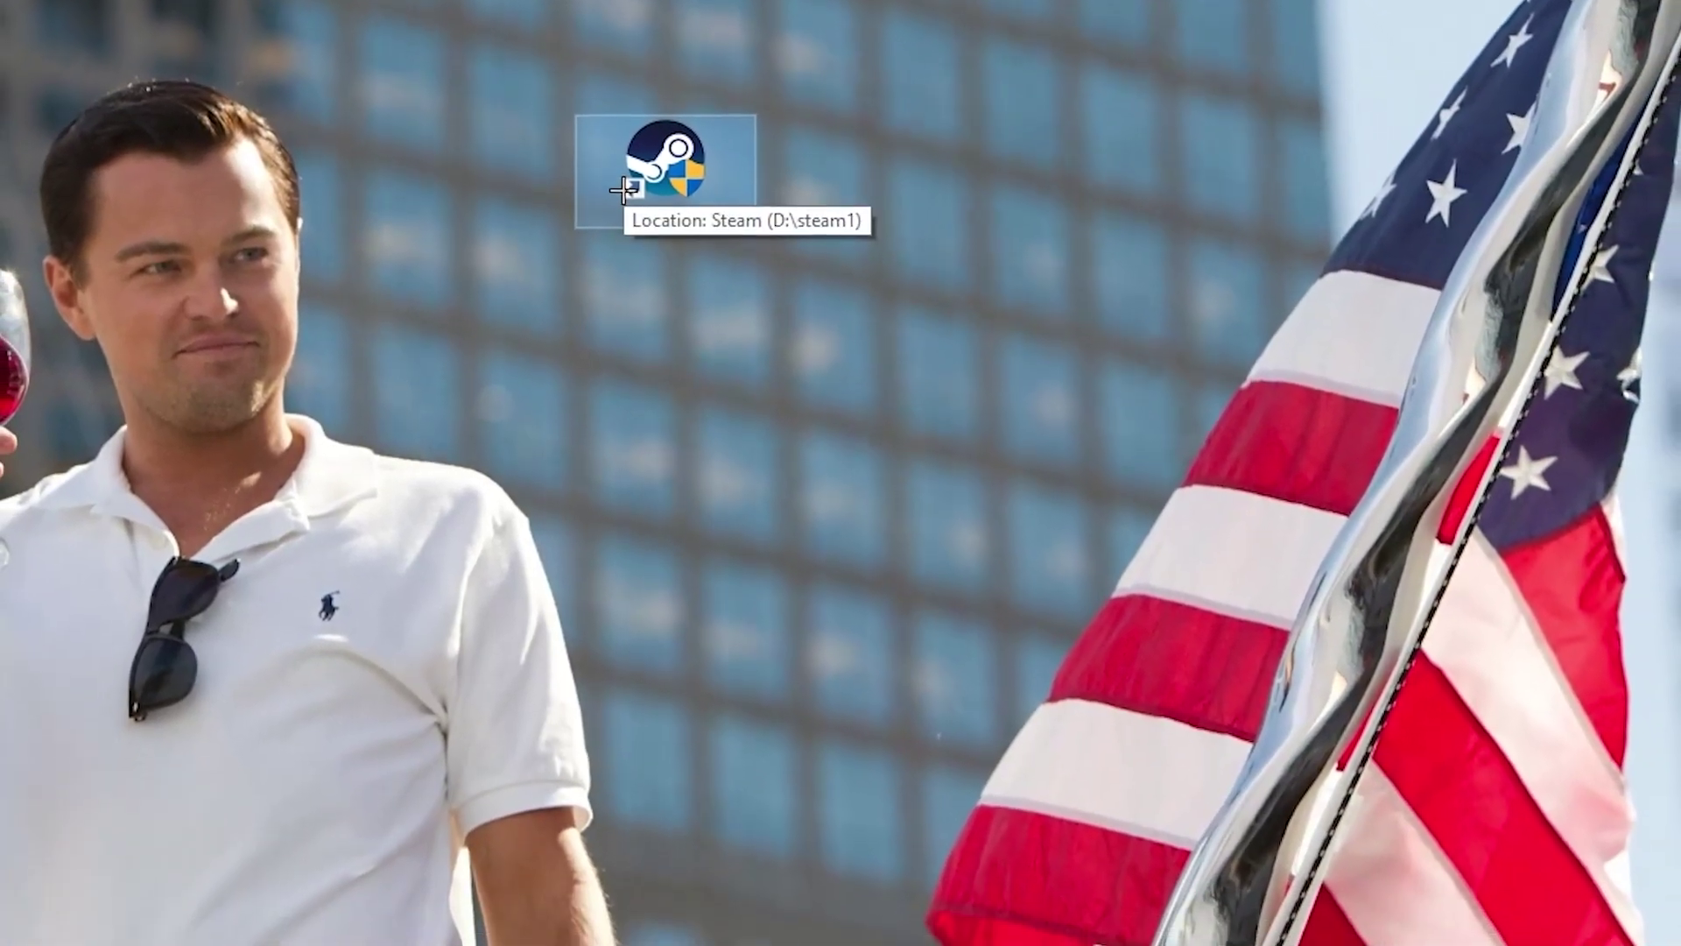
Step: Launch Steam as administrator and shift its shortcut to a new desktop spot
right_click(624, 189)
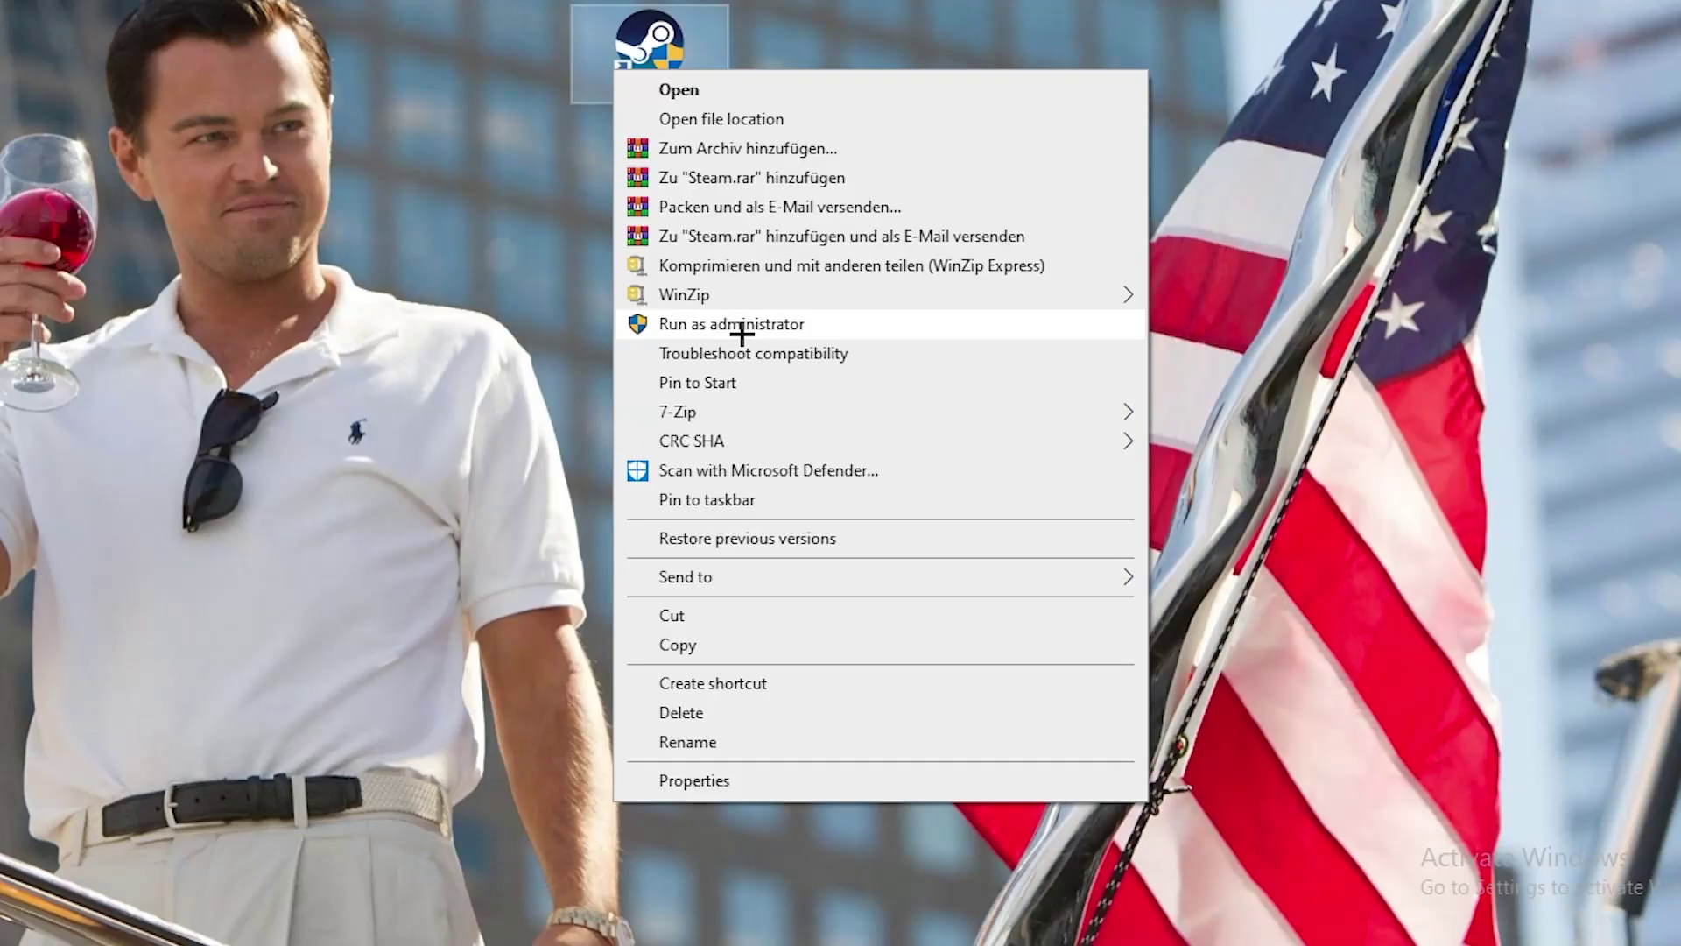
click(700, 324)
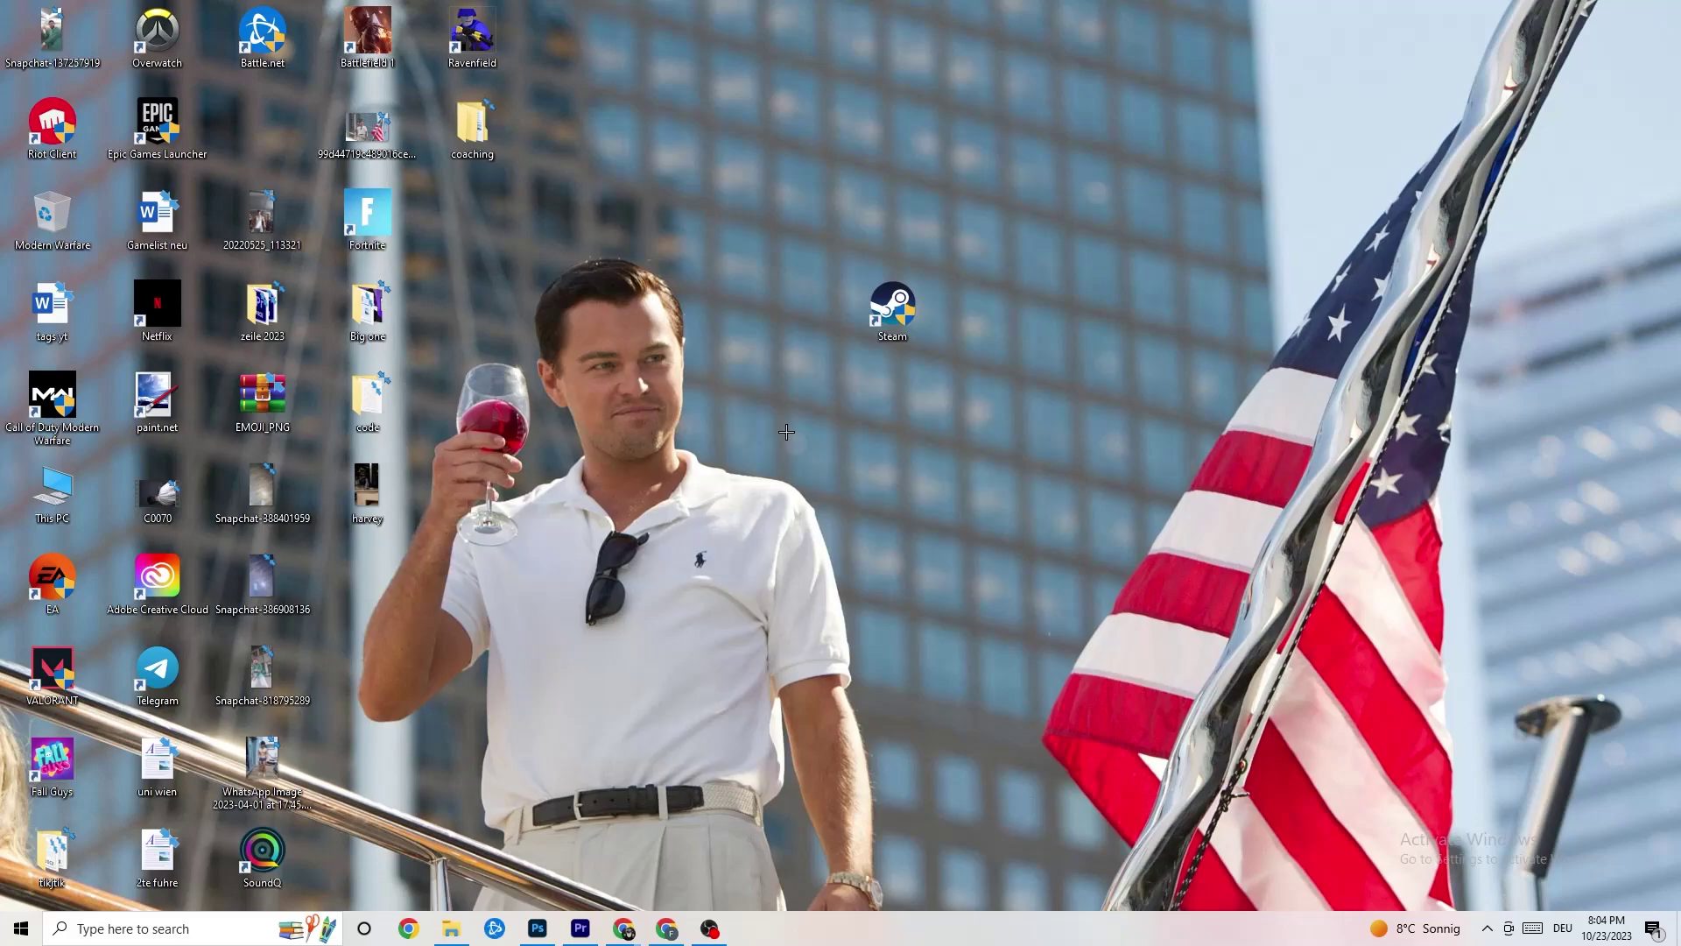
drag(889, 307, 705, 333)
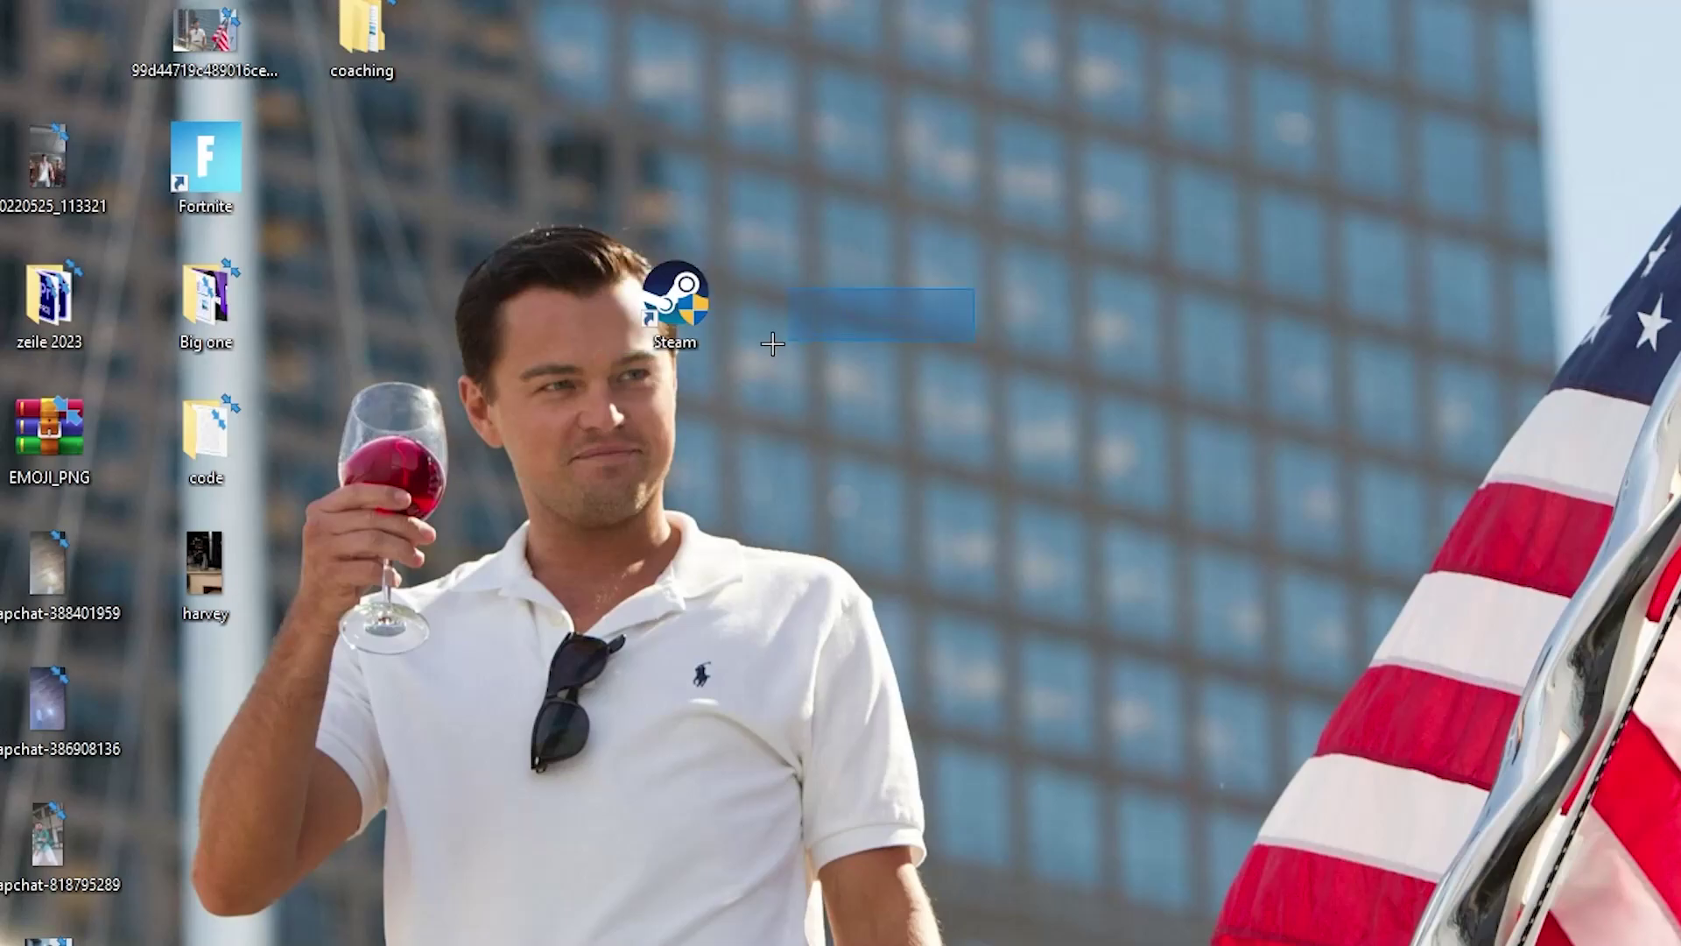
drag(670, 271, 827, 407)
Step: Bring up the Steam shortcut's Properties, showing target D:\steam1\Steam.exe, in full view
right_click(841, 448)
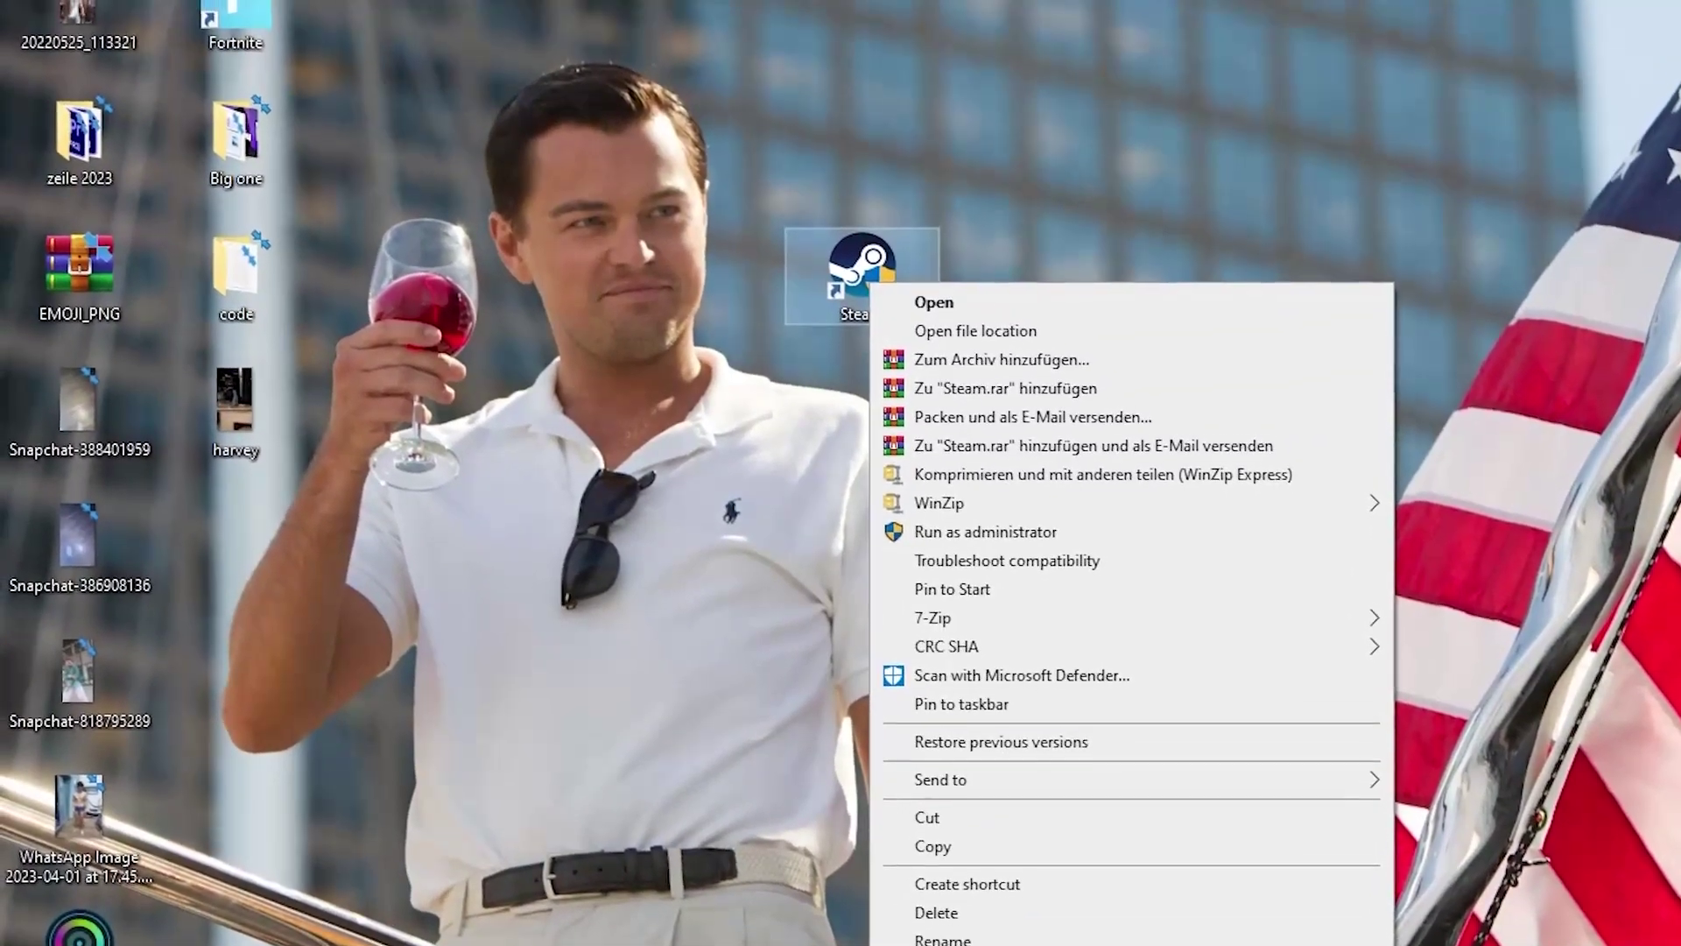
click(1016, 931)
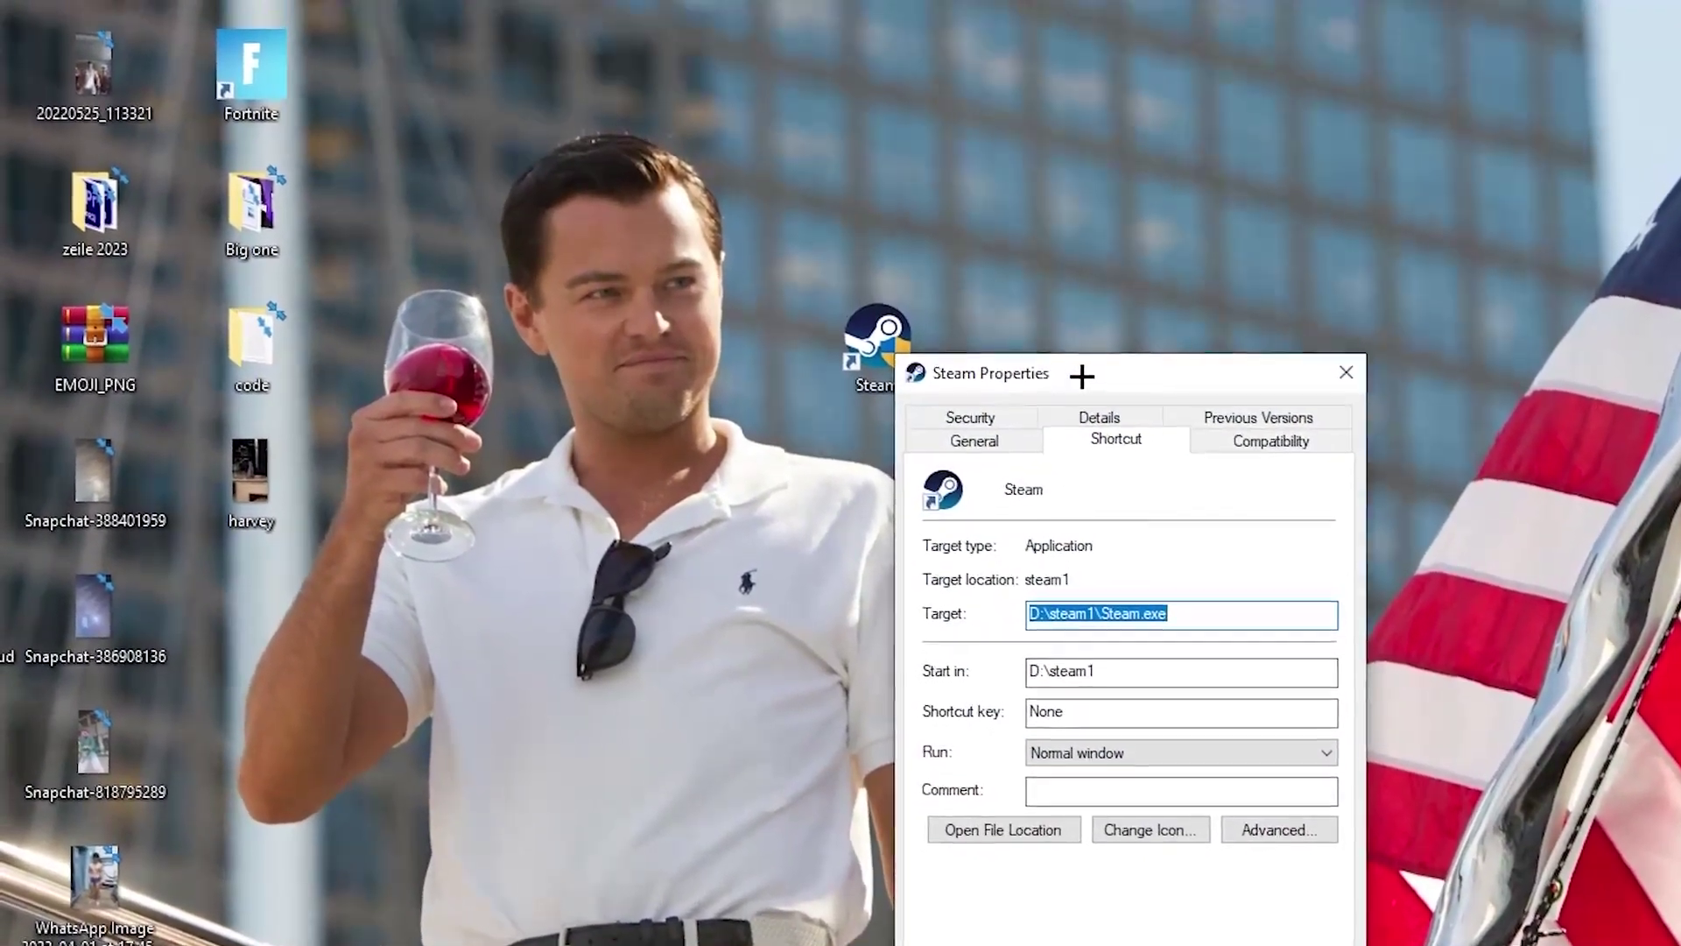
drag(1074, 349, 874, 74)
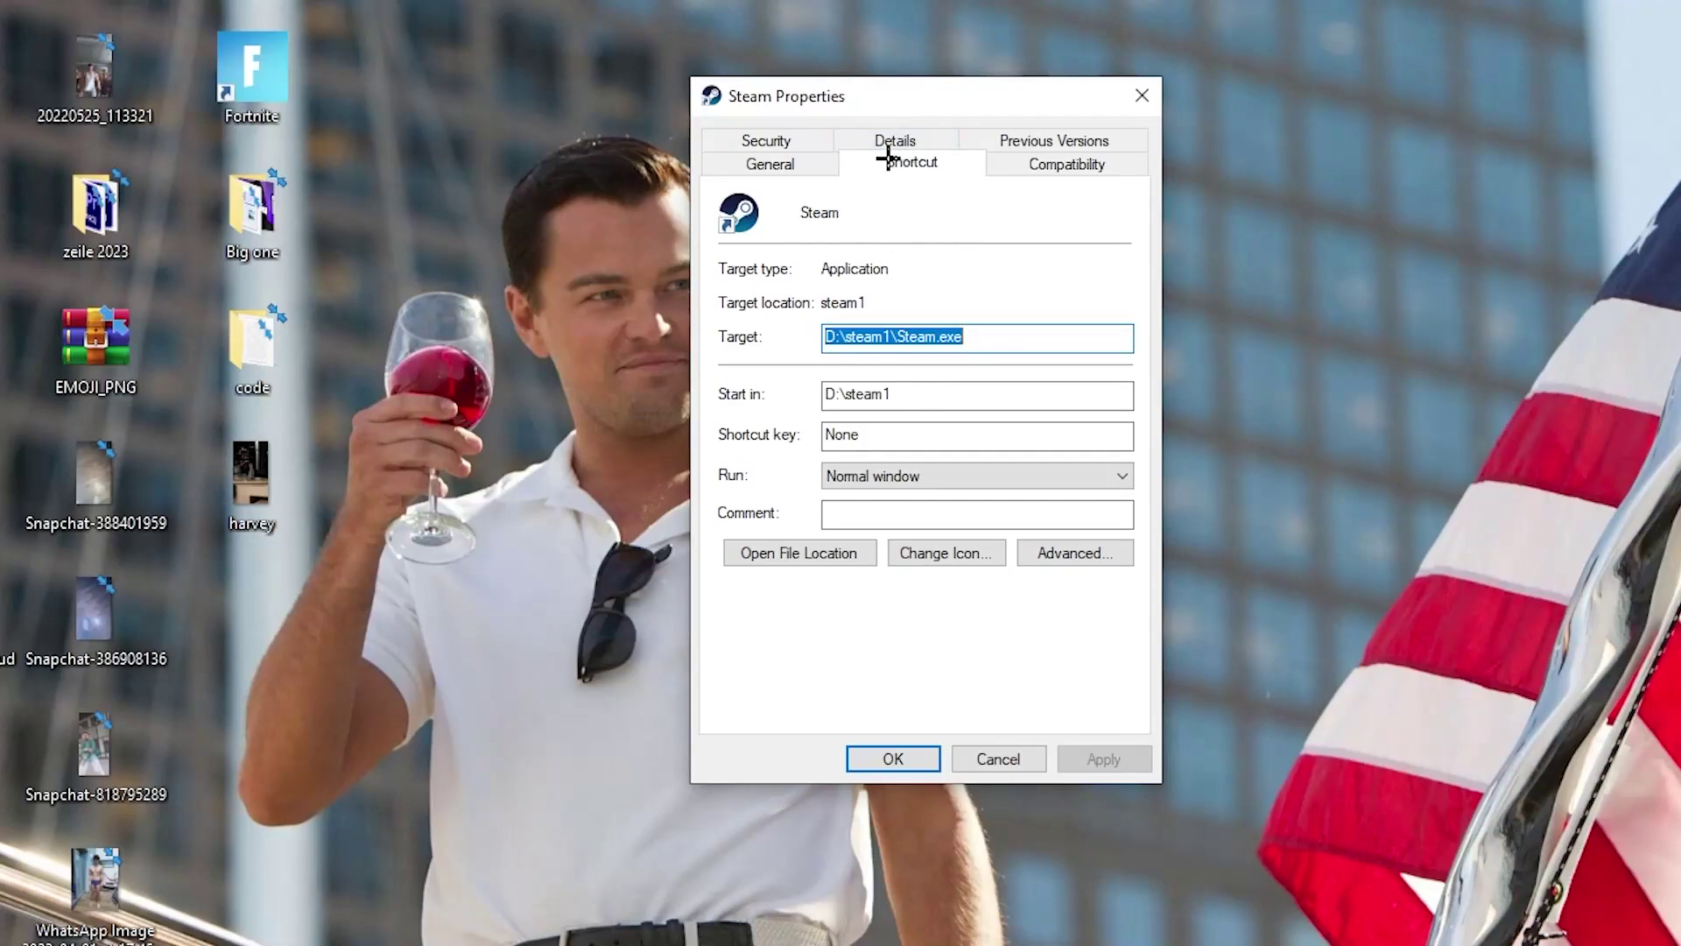
Step: Keep Steam on Windows 8 compatibility mode with Run as administrator, and confirm with OK
click(1057, 167)
drag(960, 109, 913, 4)
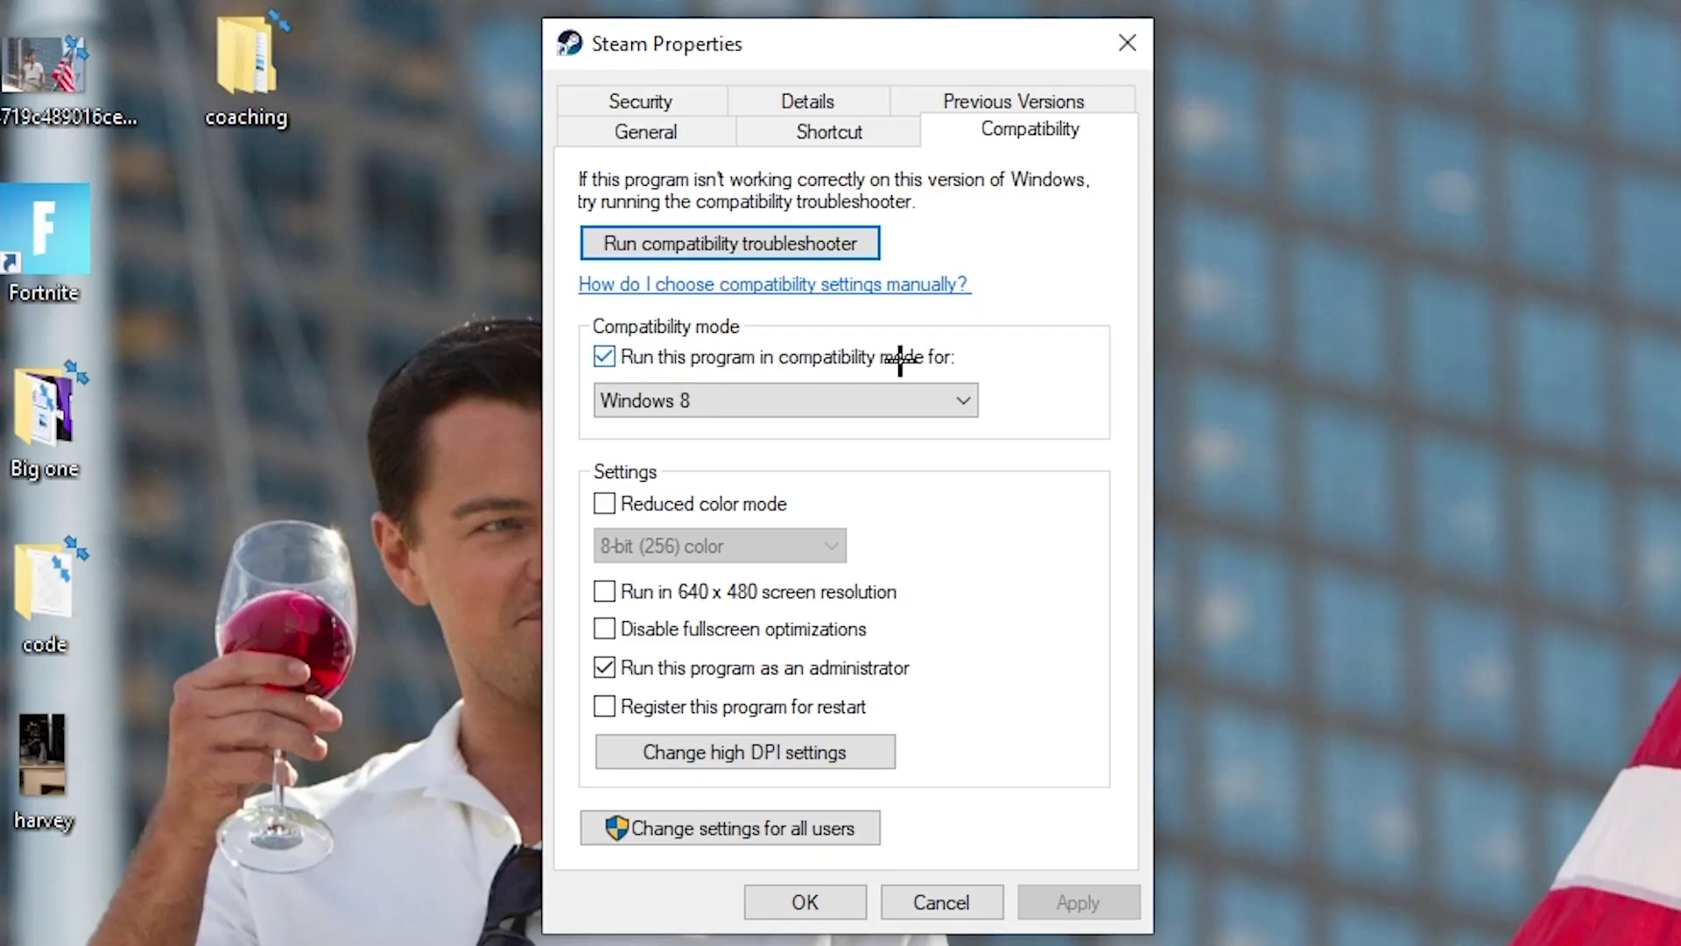
click(941, 389)
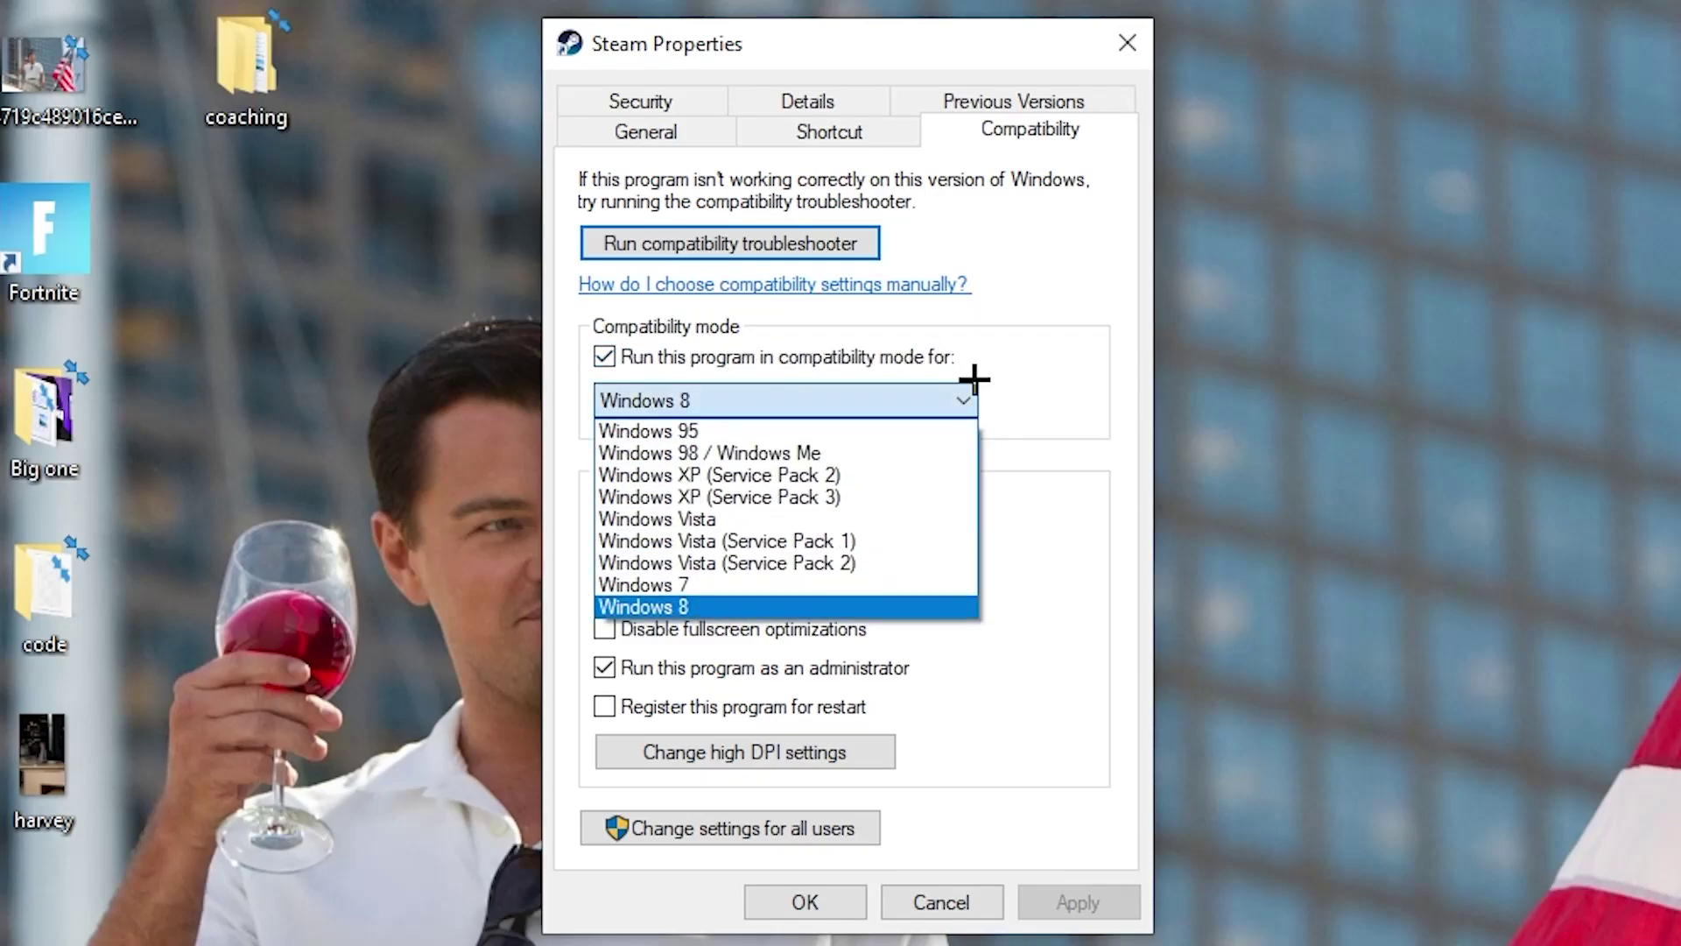
click(1020, 368)
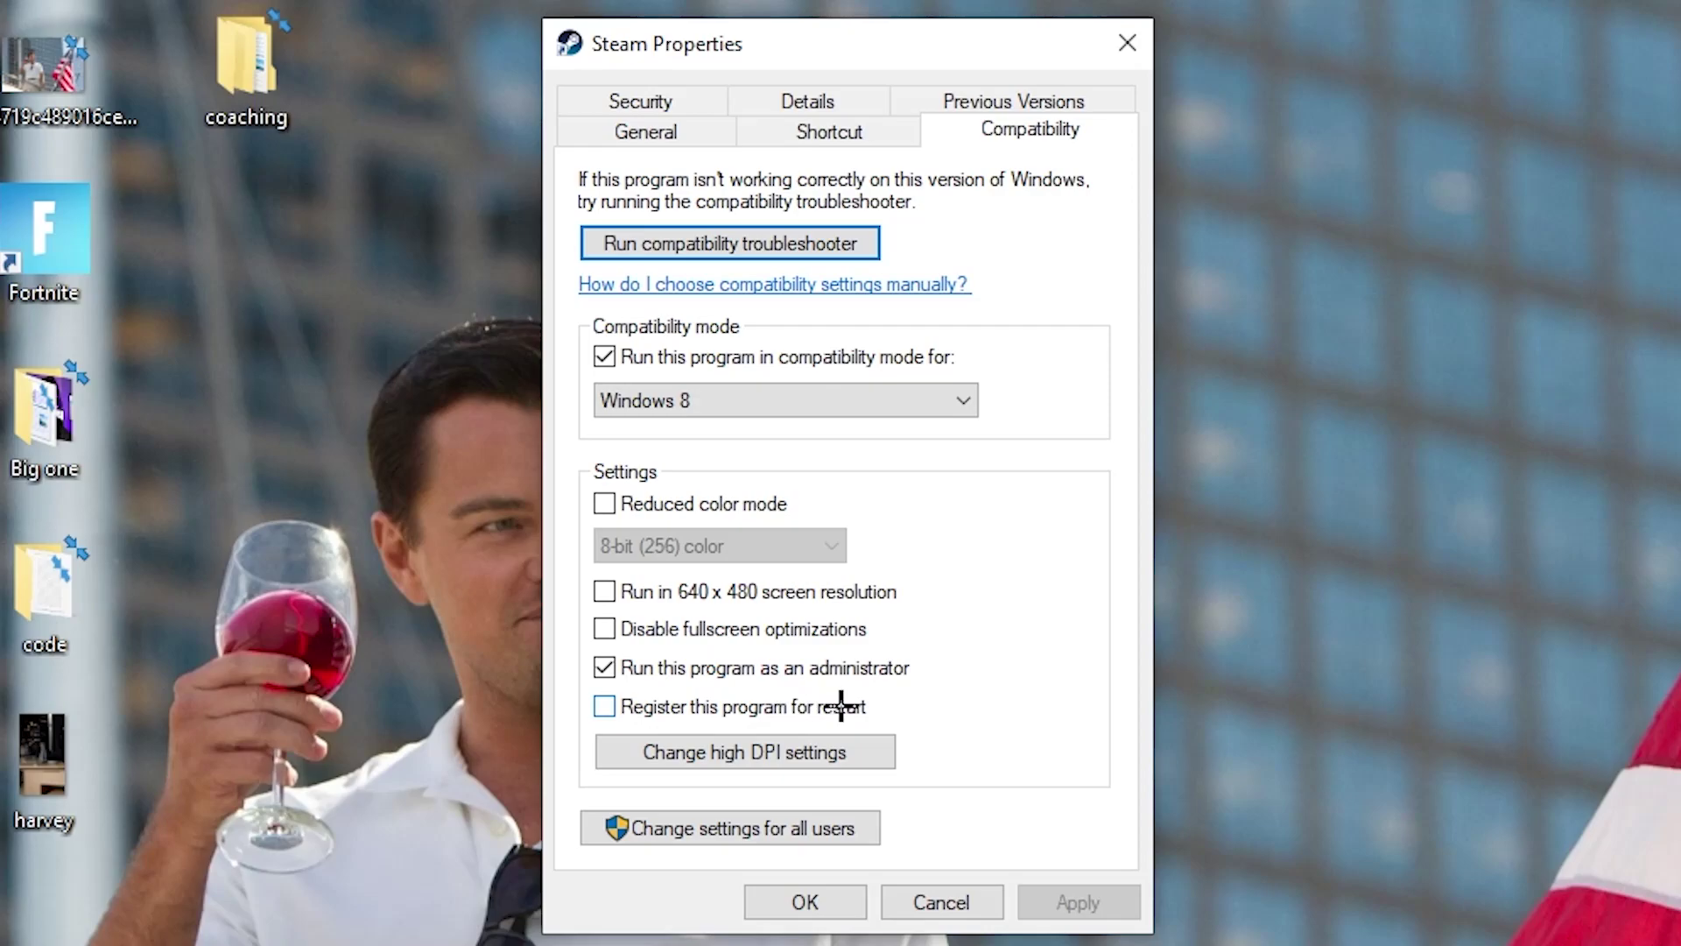
click(818, 895)
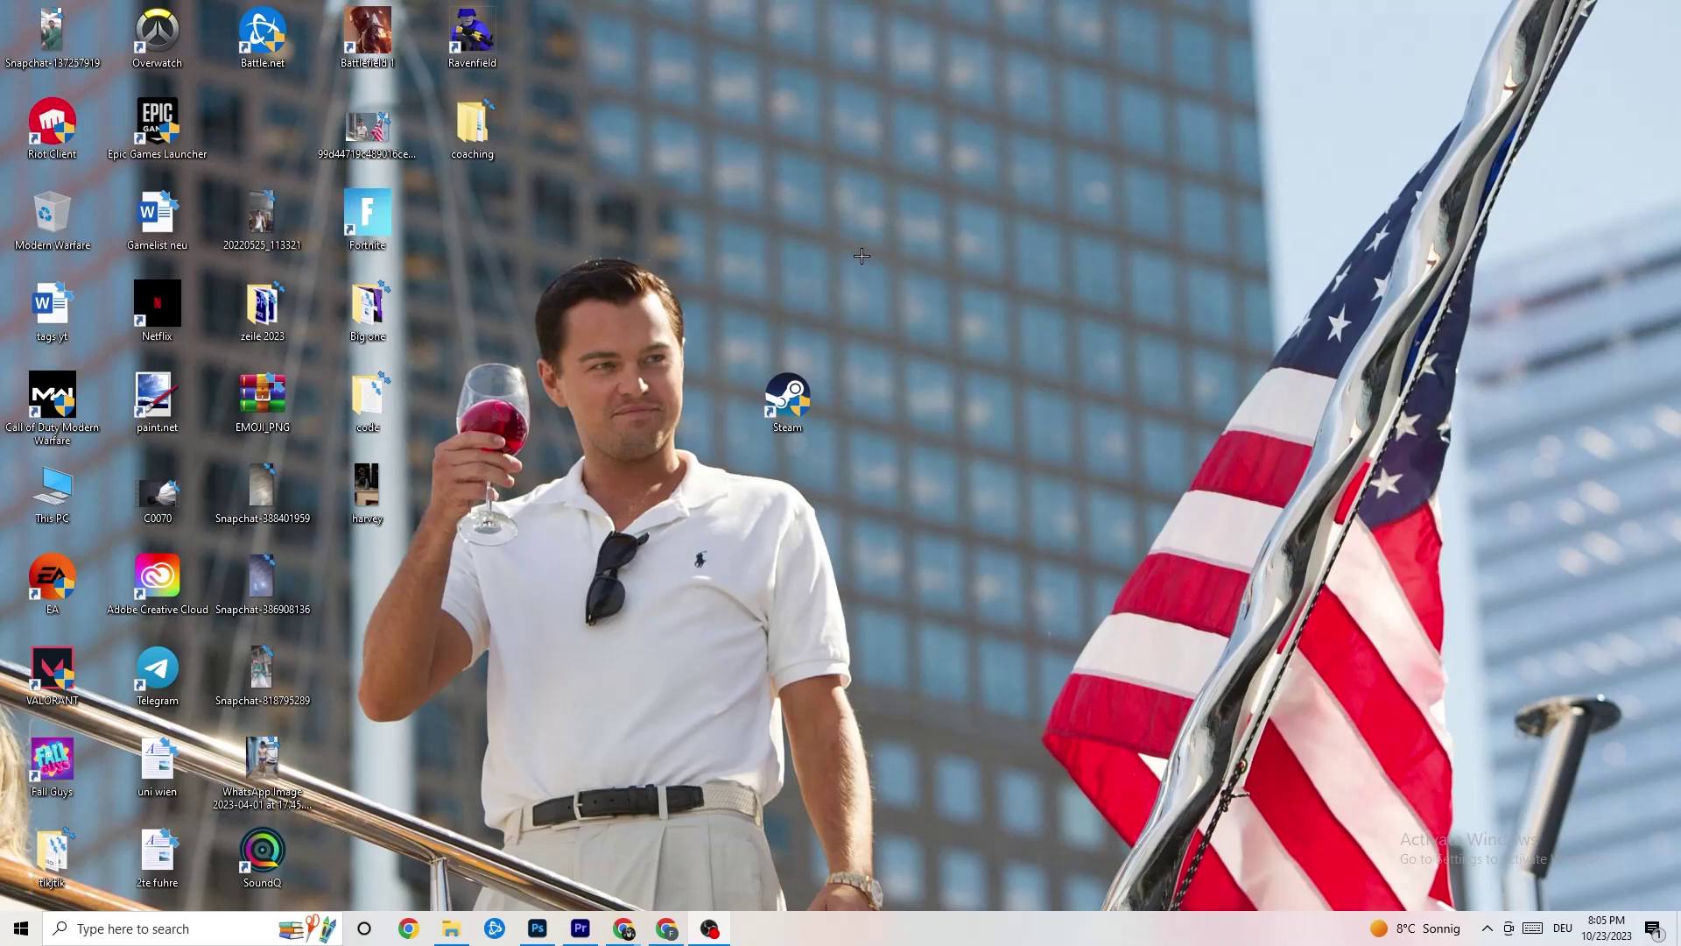
Step: Move the Steam shortcut back into the icon grid beside Epic Games Launcher
drag(799, 429, 805, 314)
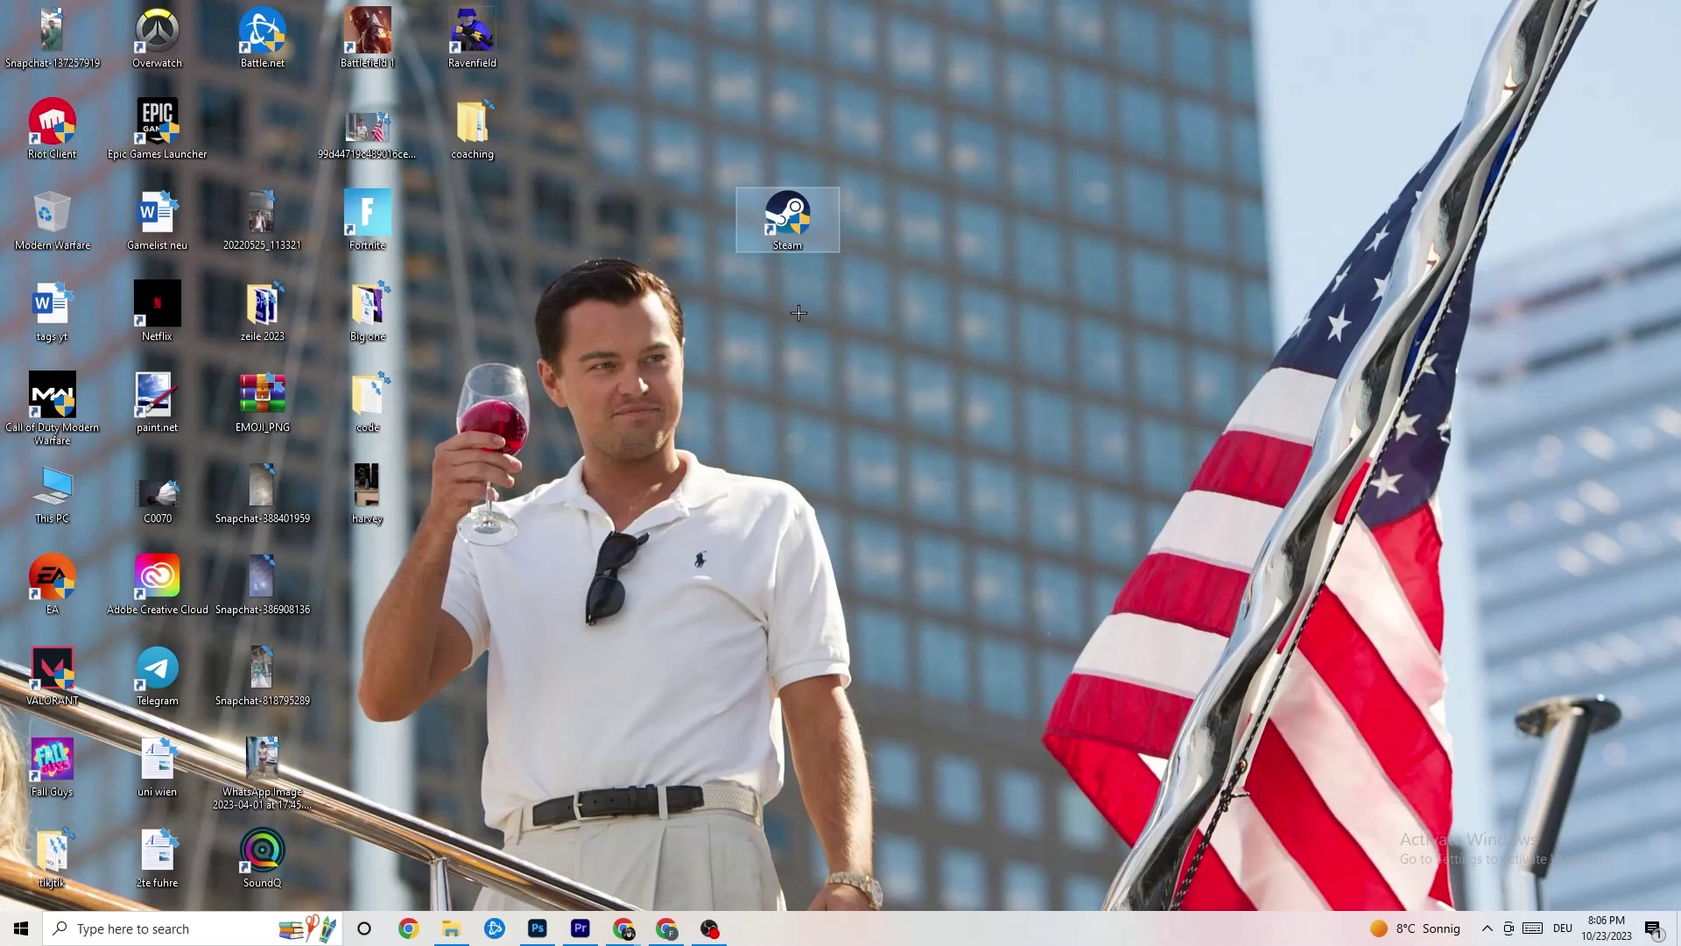
drag(818, 220, 696, 328)
click(792, 208)
click(728, 245)
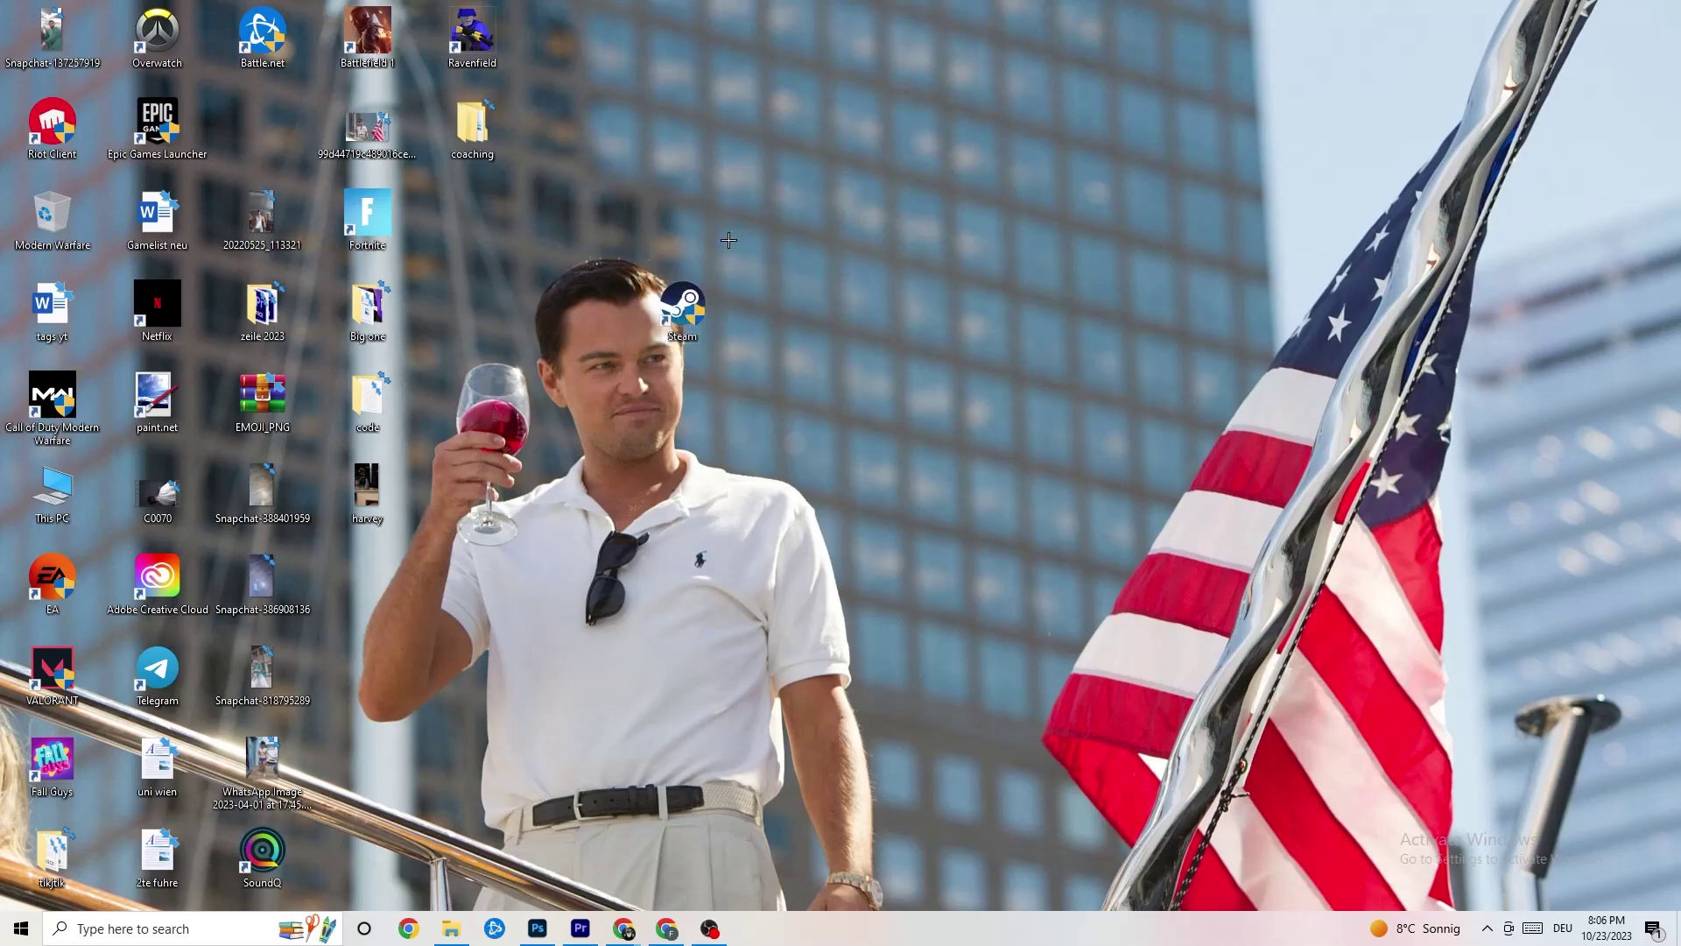
drag(681, 302, 786, 308)
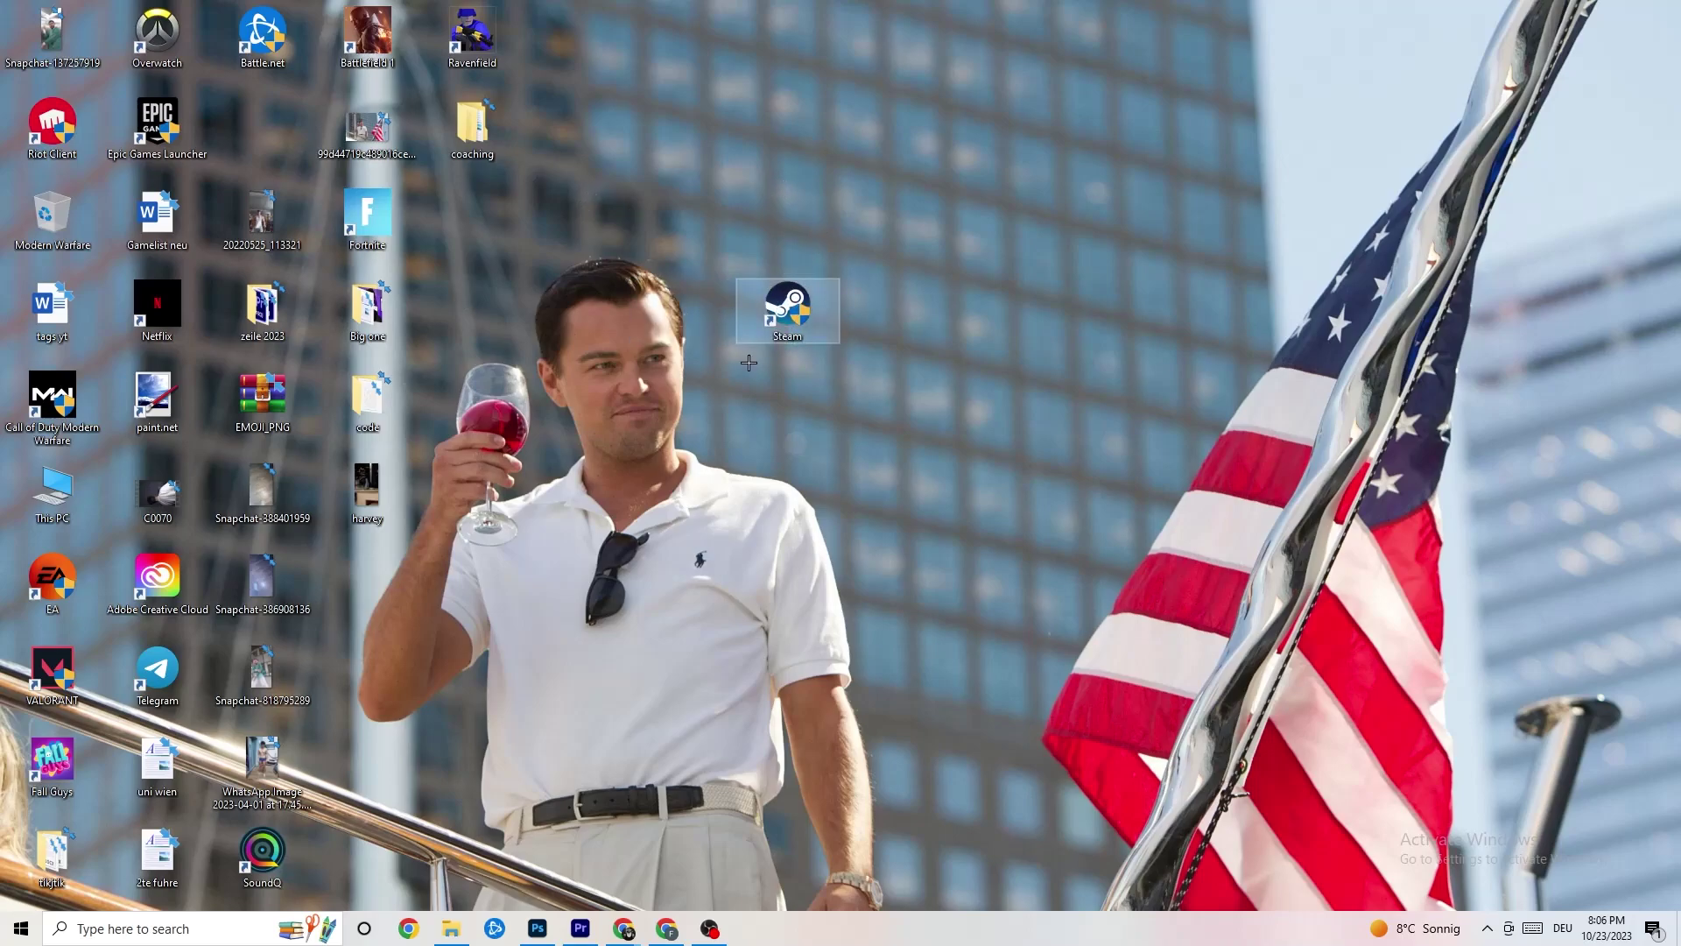
Step: Recheck Steam's compatibility settings in Properties and close the dialog without changes
right_click(793, 321)
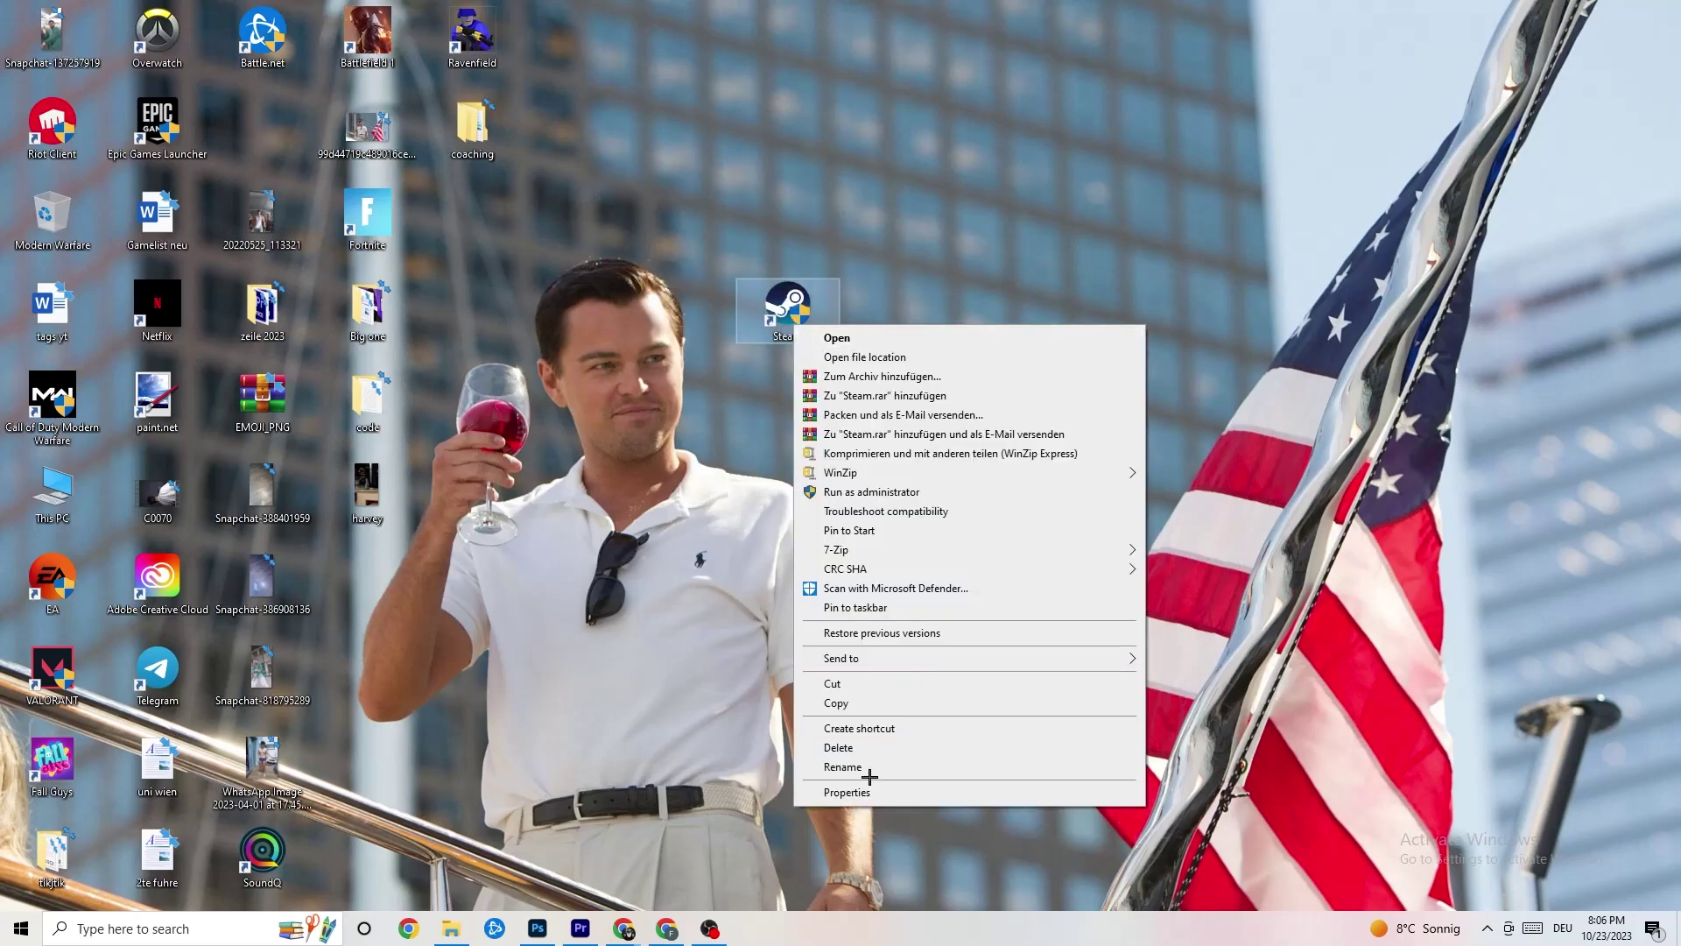
click(873, 792)
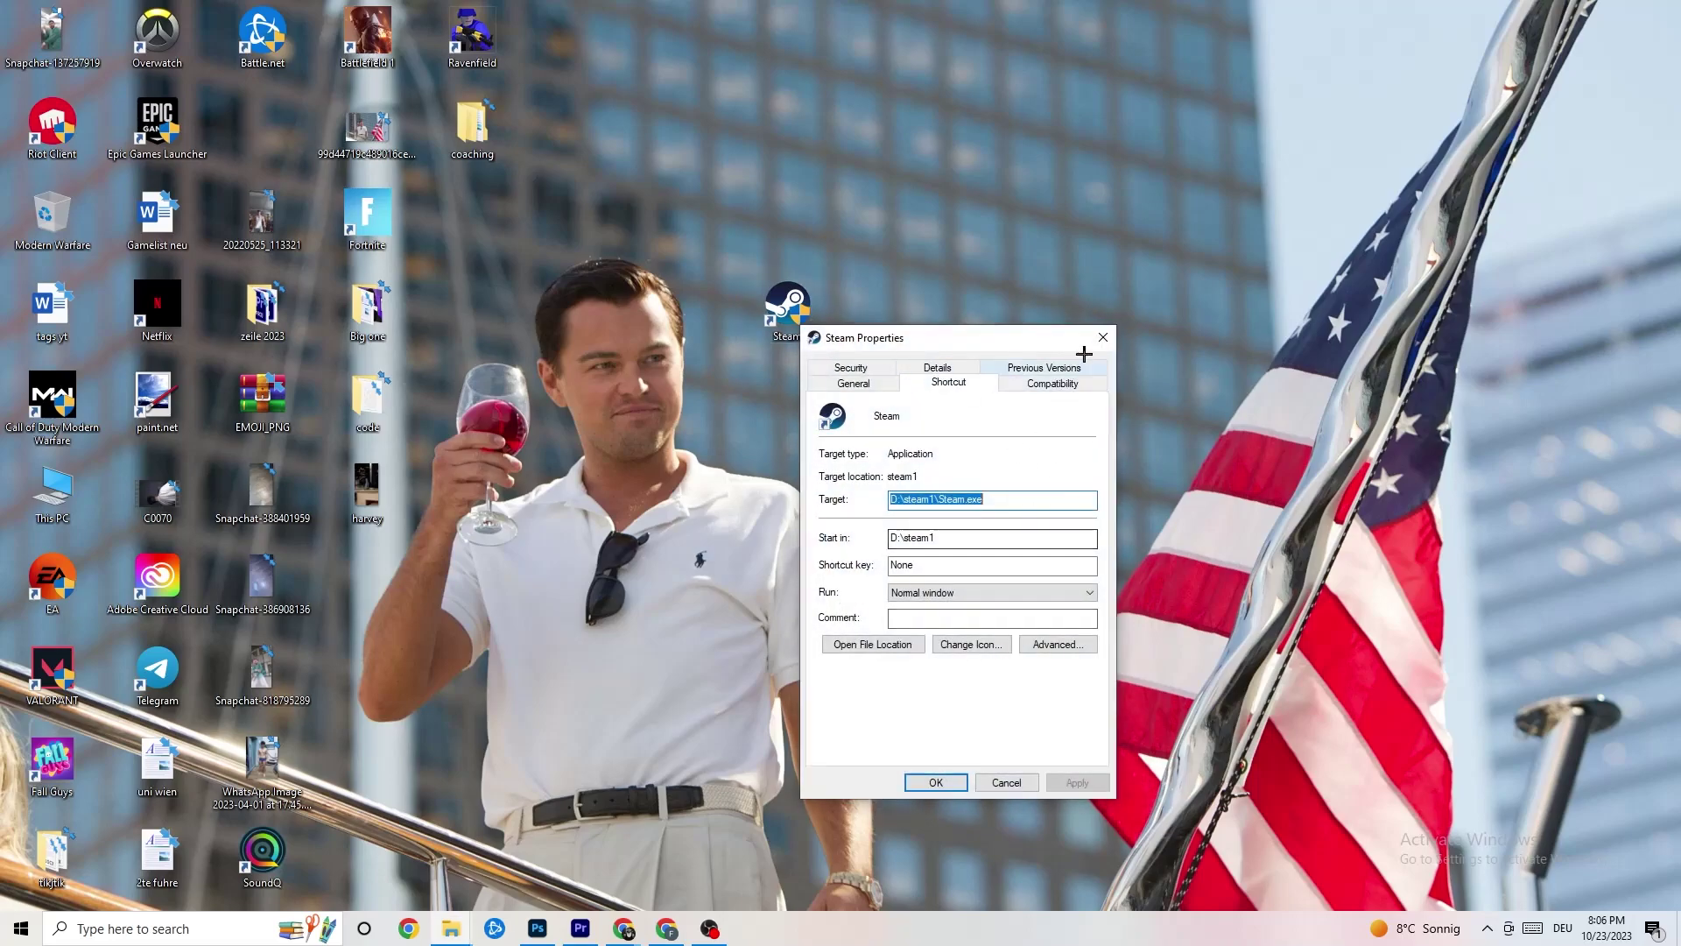
click(1056, 386)
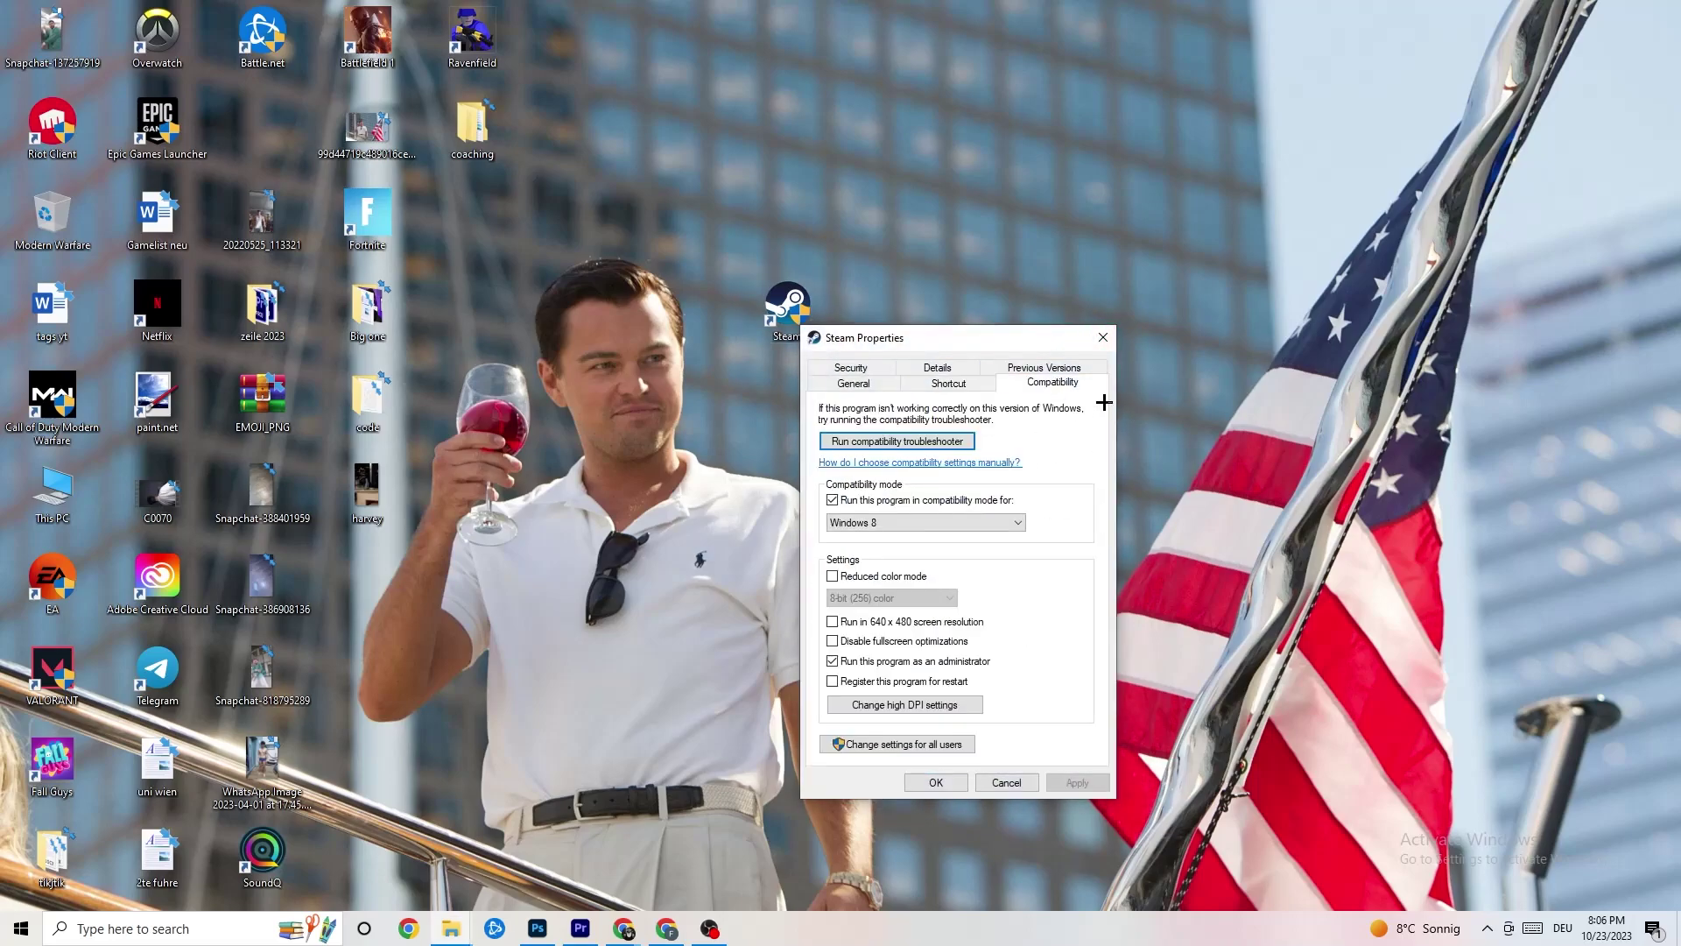
click(1103, 337)
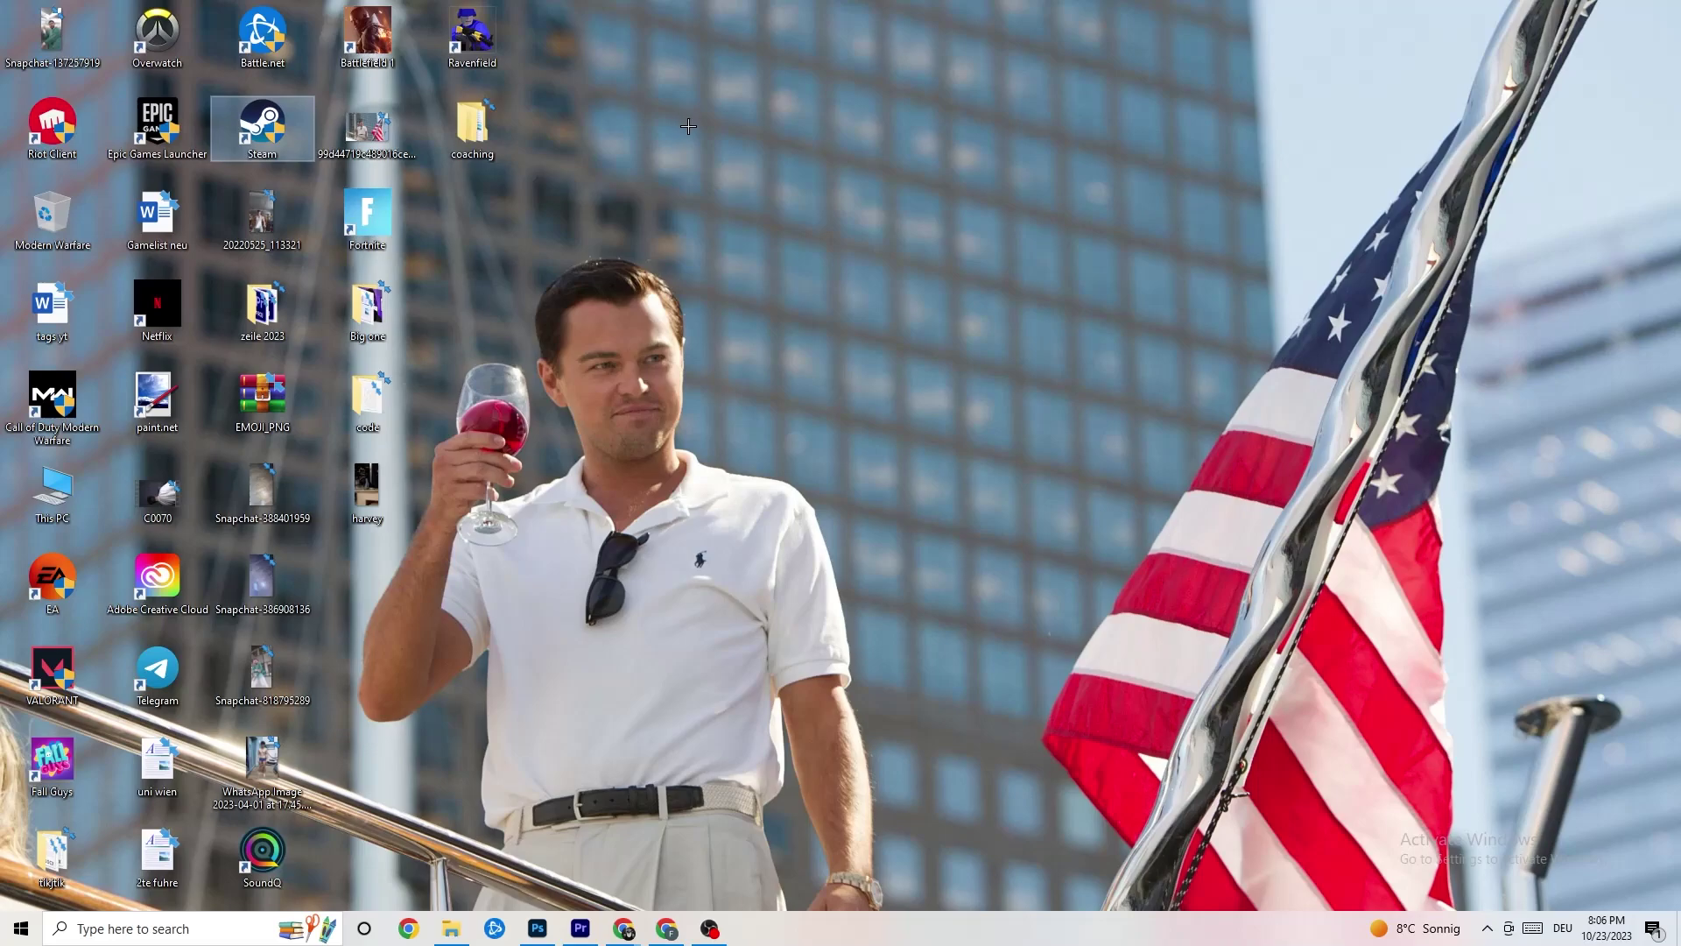
click(816, 170)
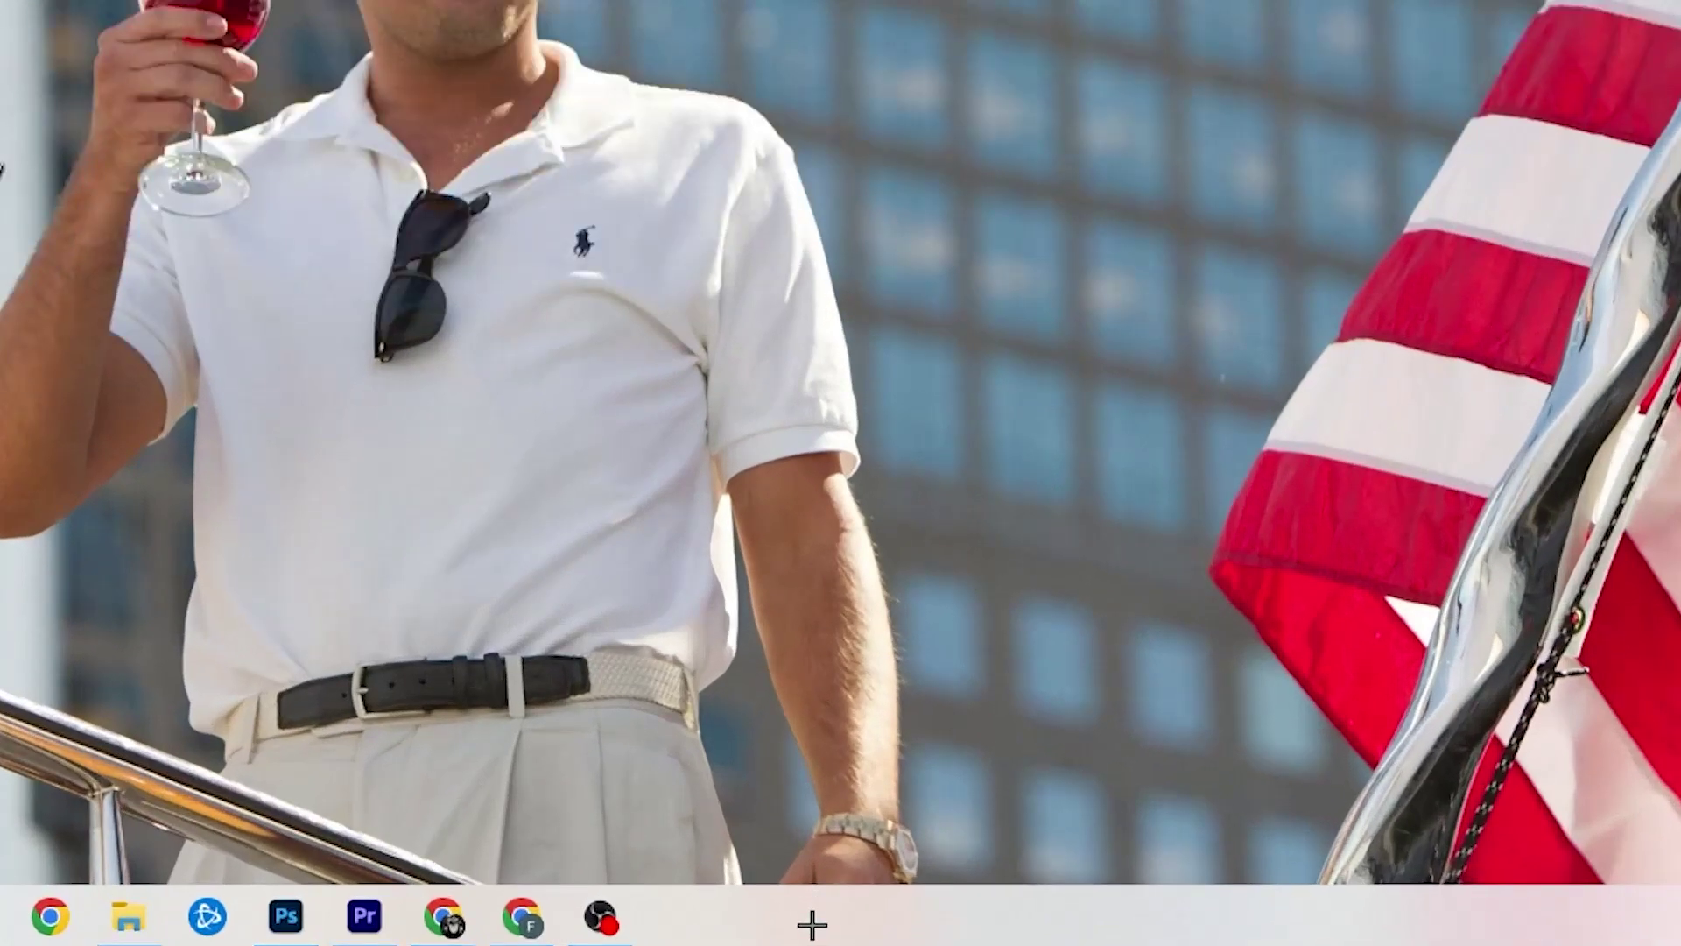
Step: Launch Task Manager from the taskbar menu and maximize it to fill the screen
right_click(719, 932)
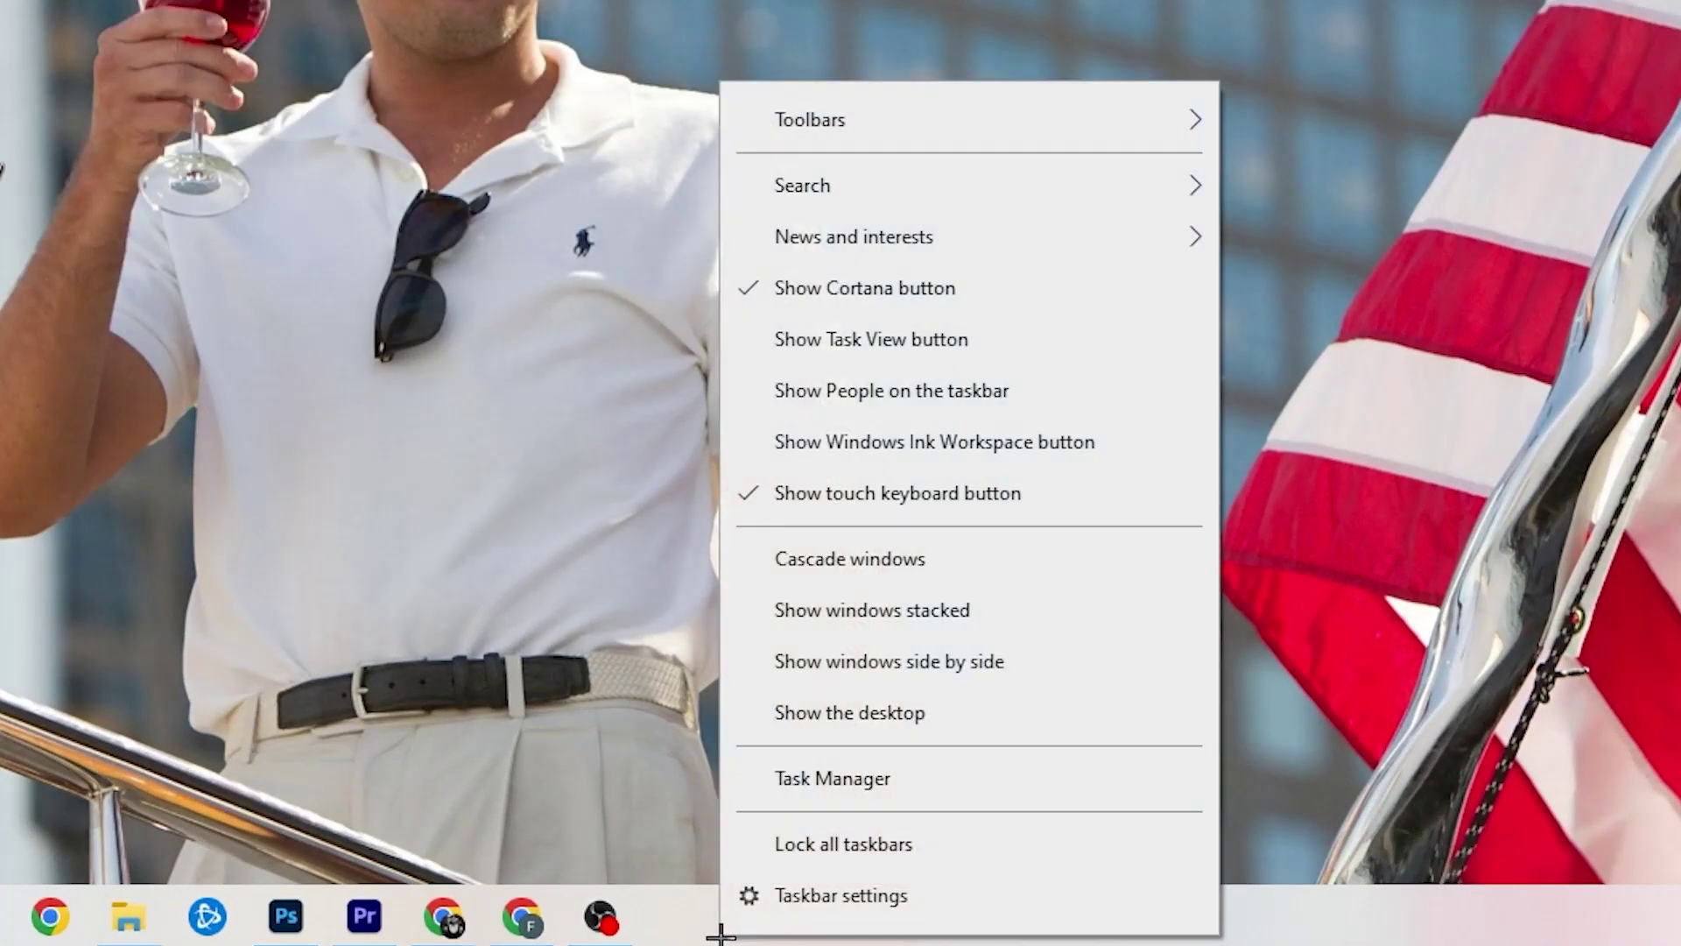
click(871, 791)
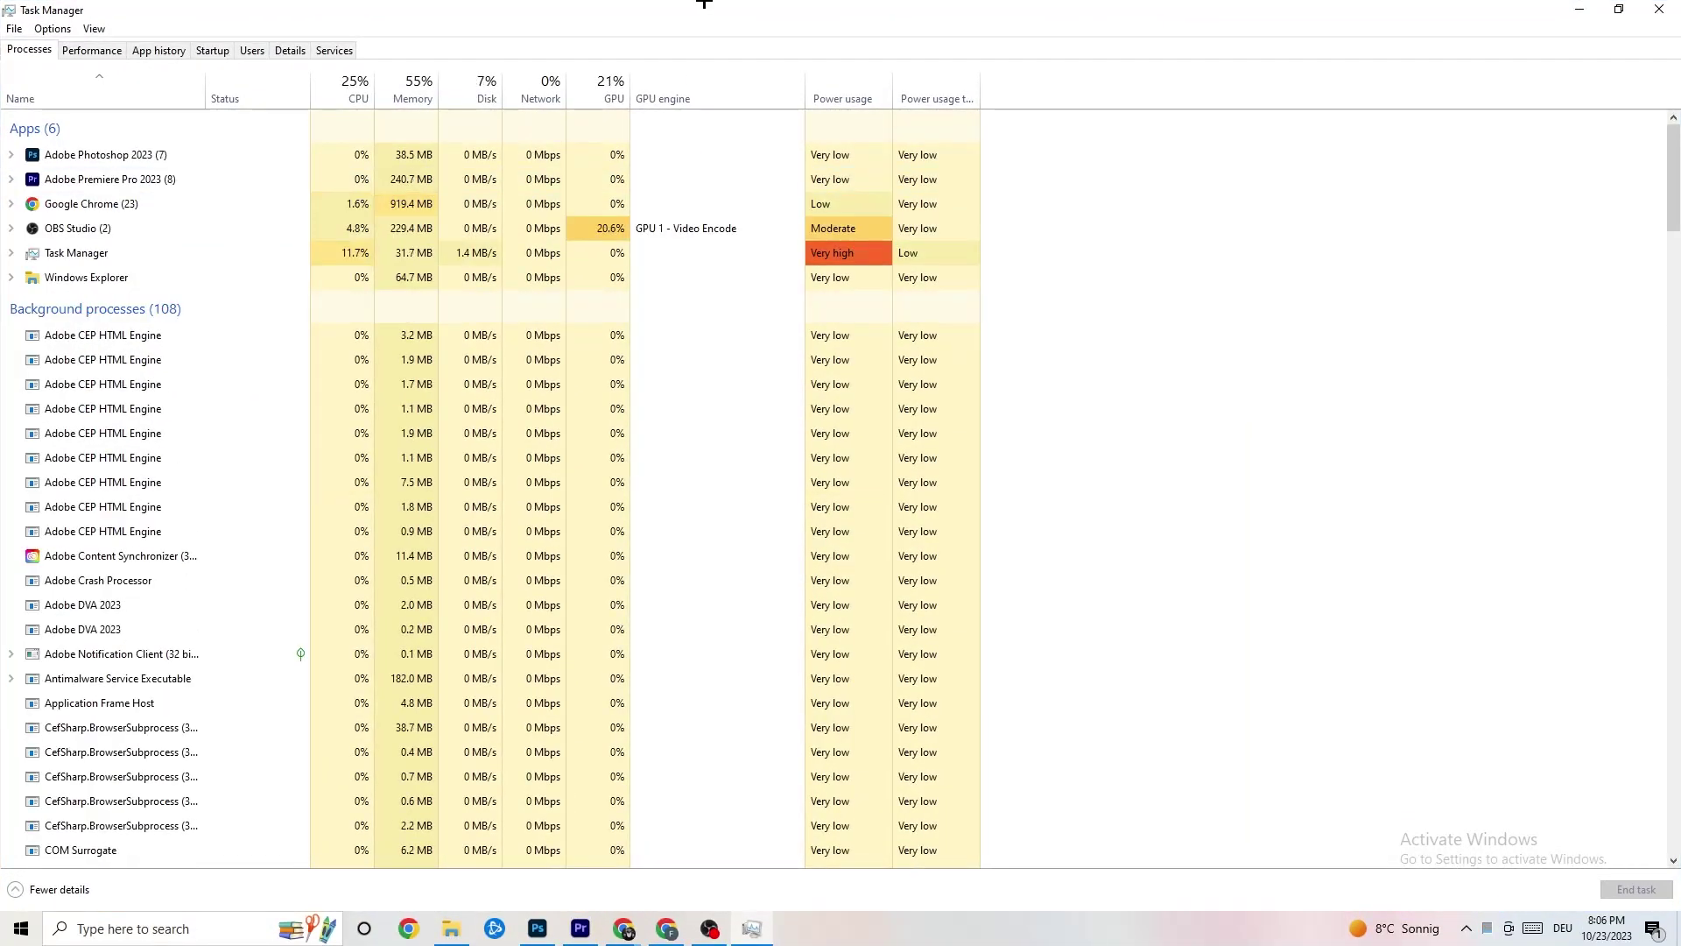
drag(704, 3, 725, 77)
click(955, 82)
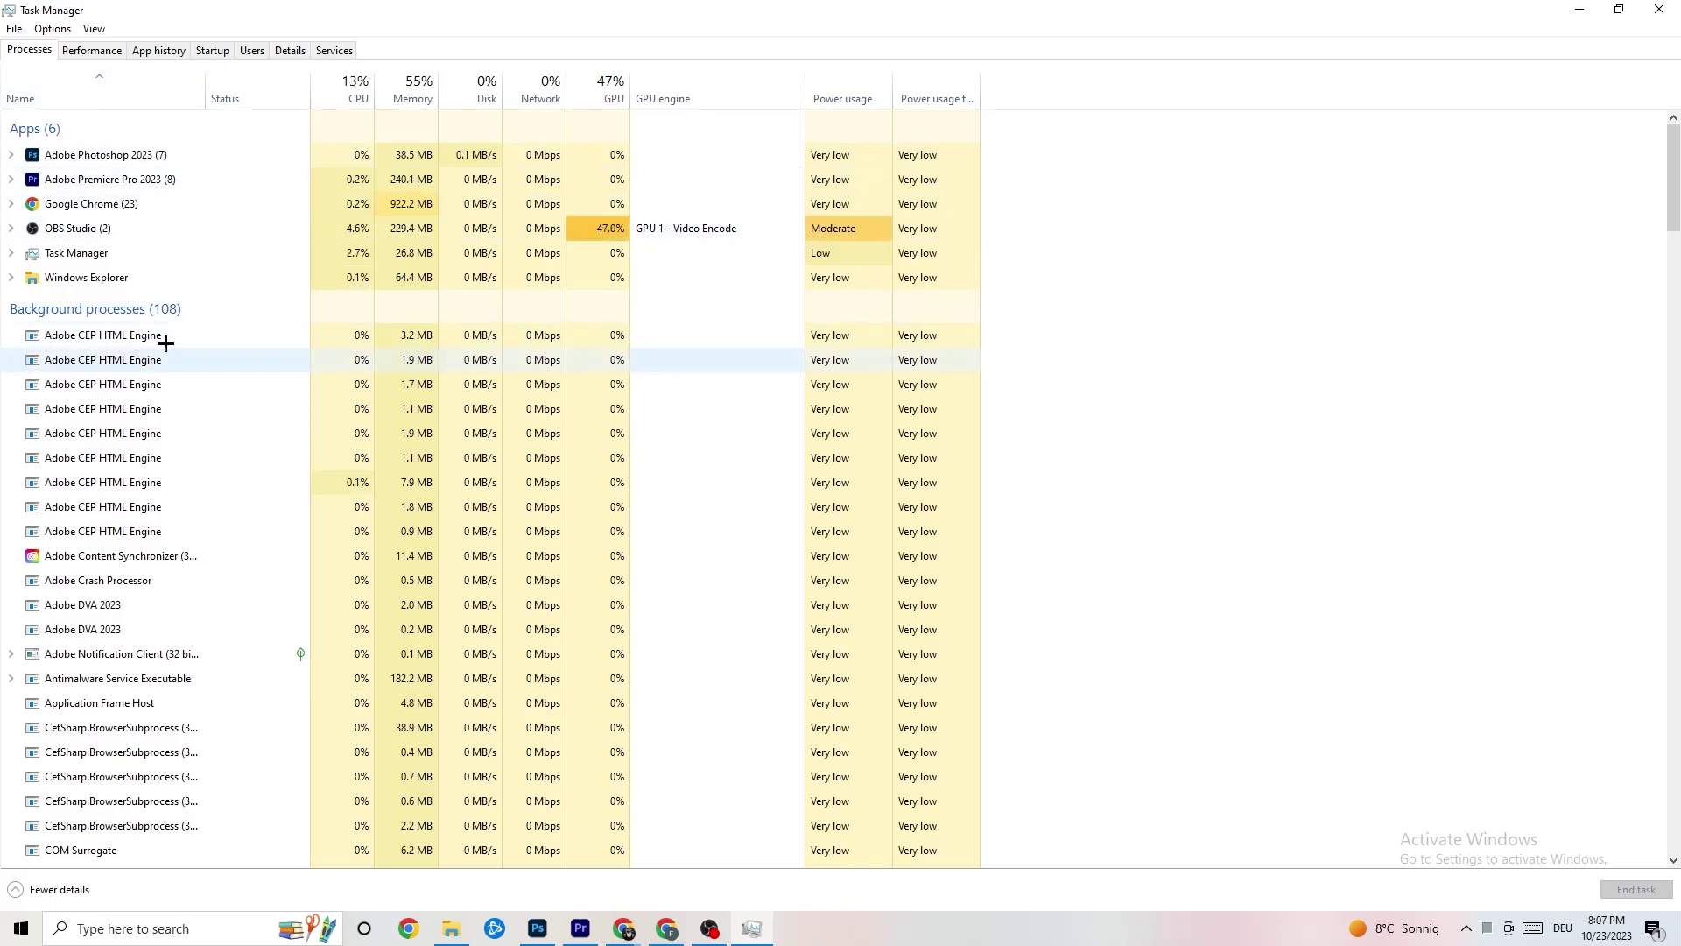
Step: End the Adobe Photoshop 2023 task on the Processes list
scroll(223, 467, down, 3)
scroll(223, 467, down, 12)
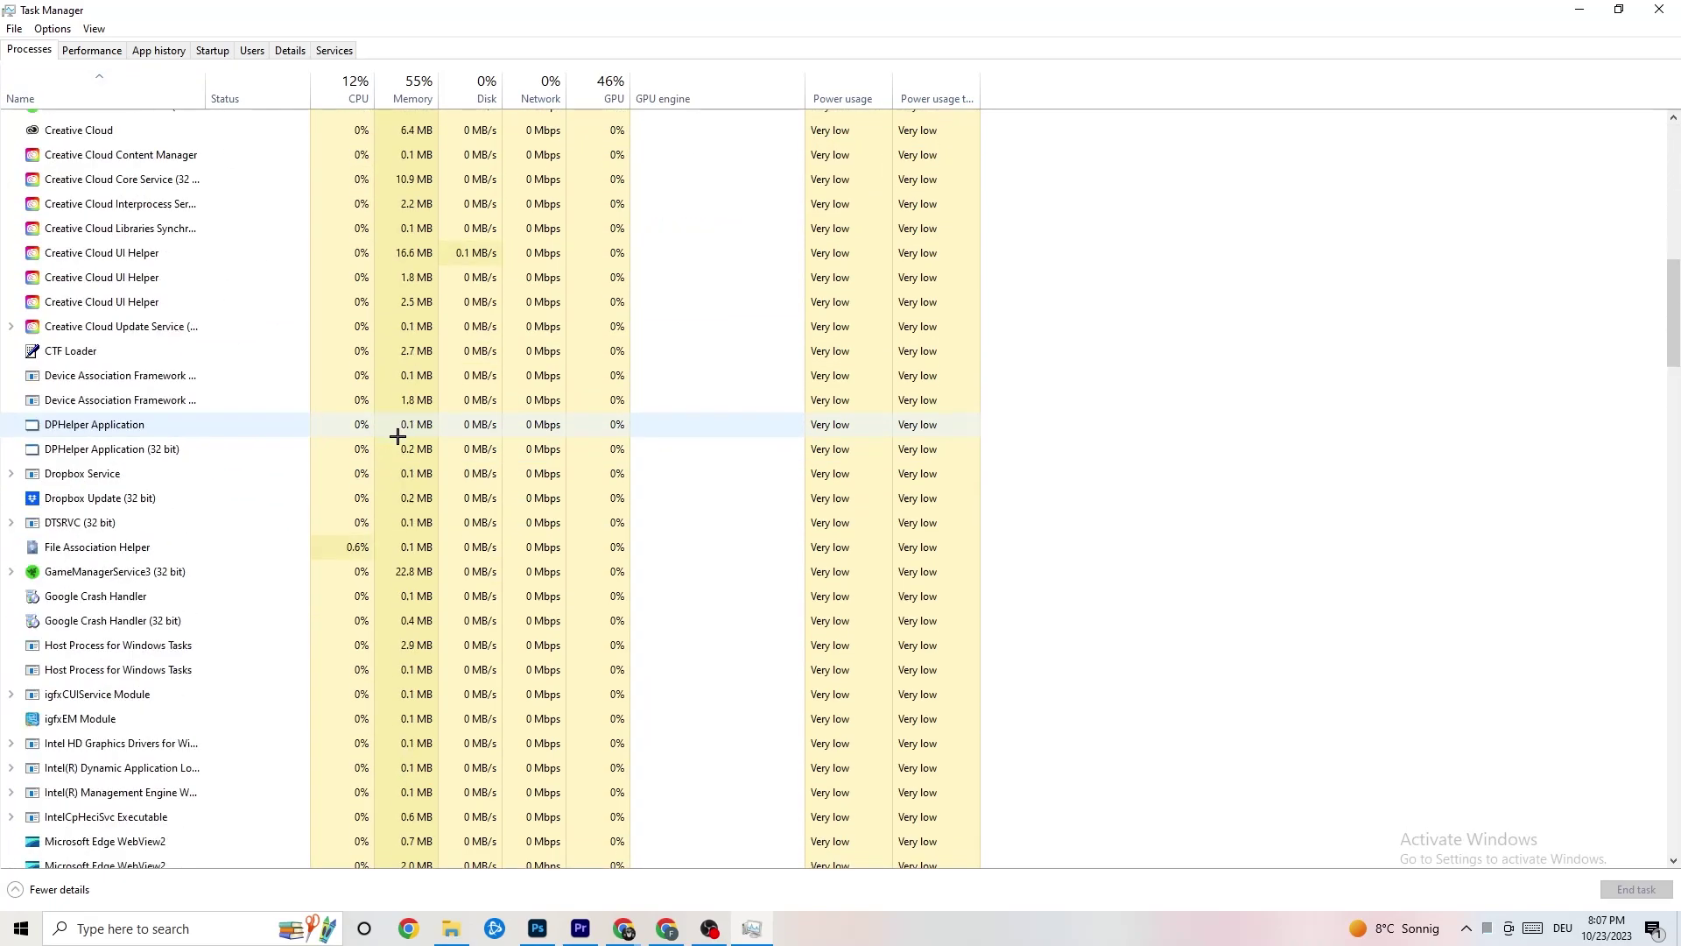
scroll(460, 429, up, 15)
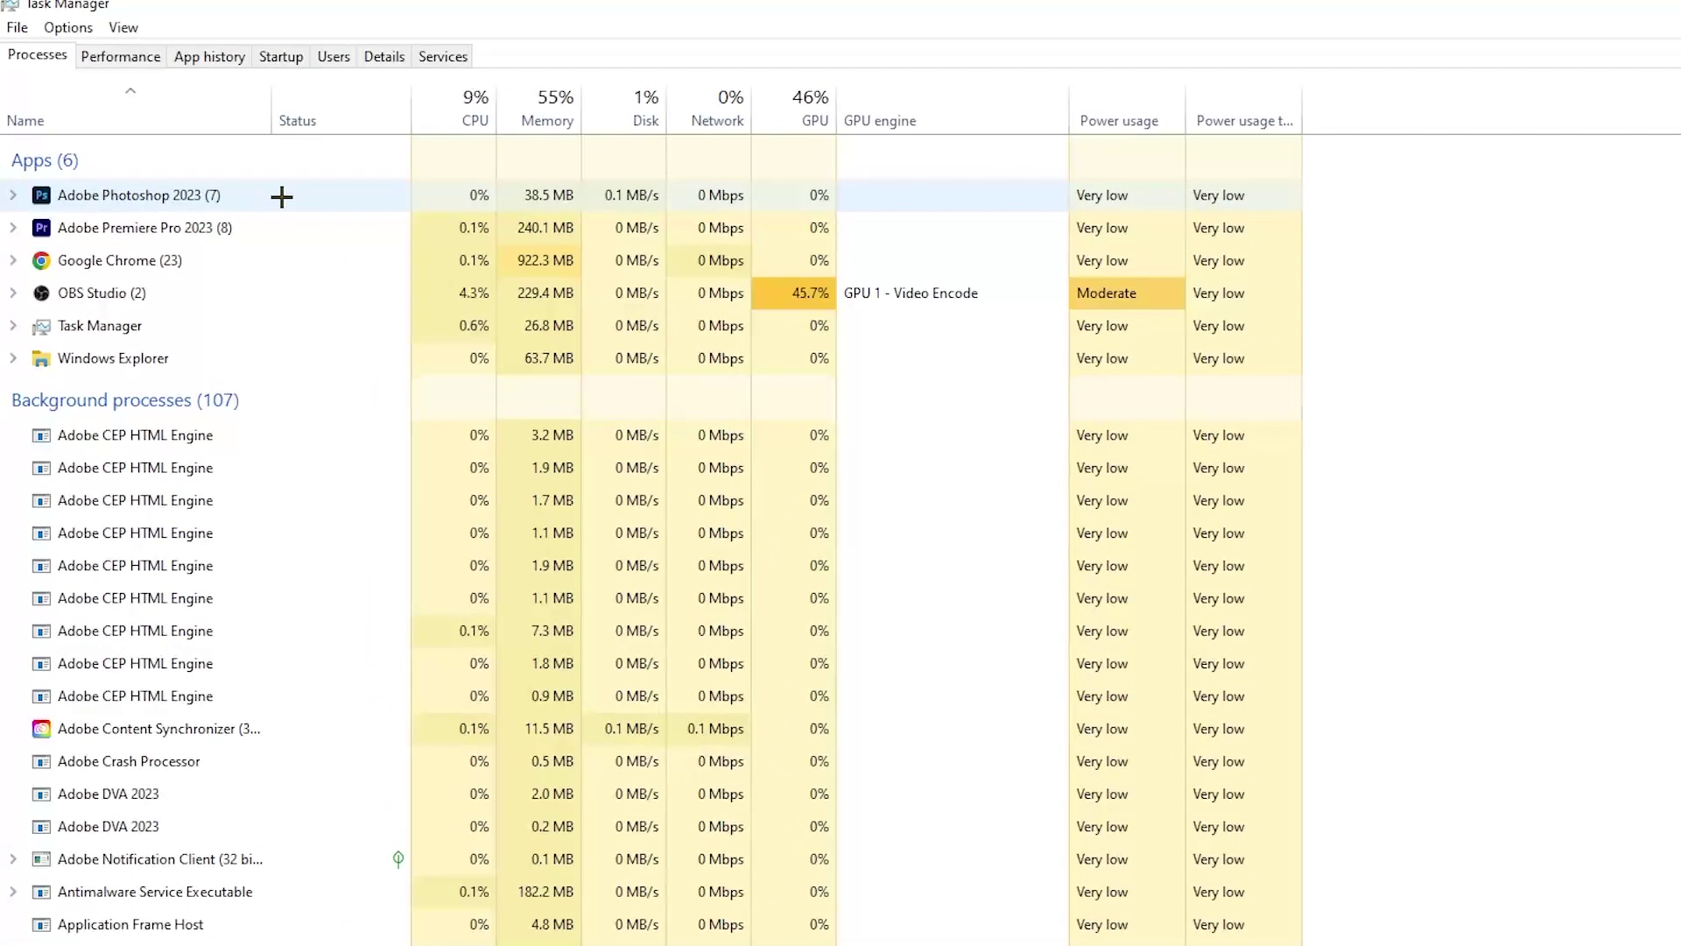
right_click(571, 198)
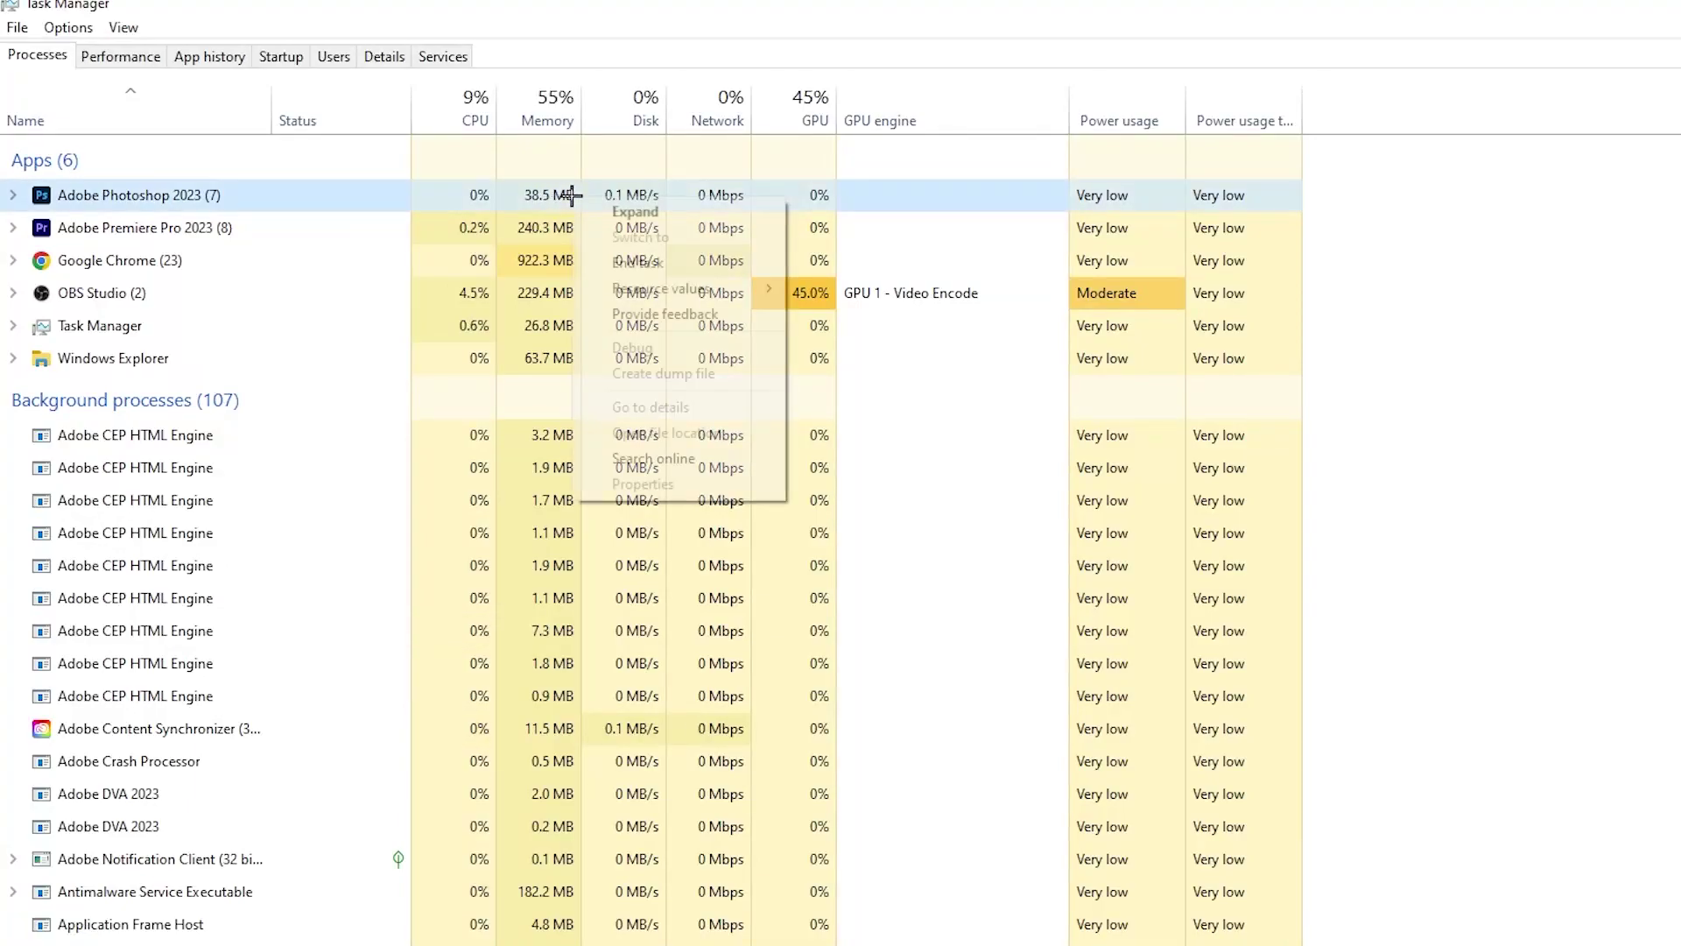
right_click(305, 204)
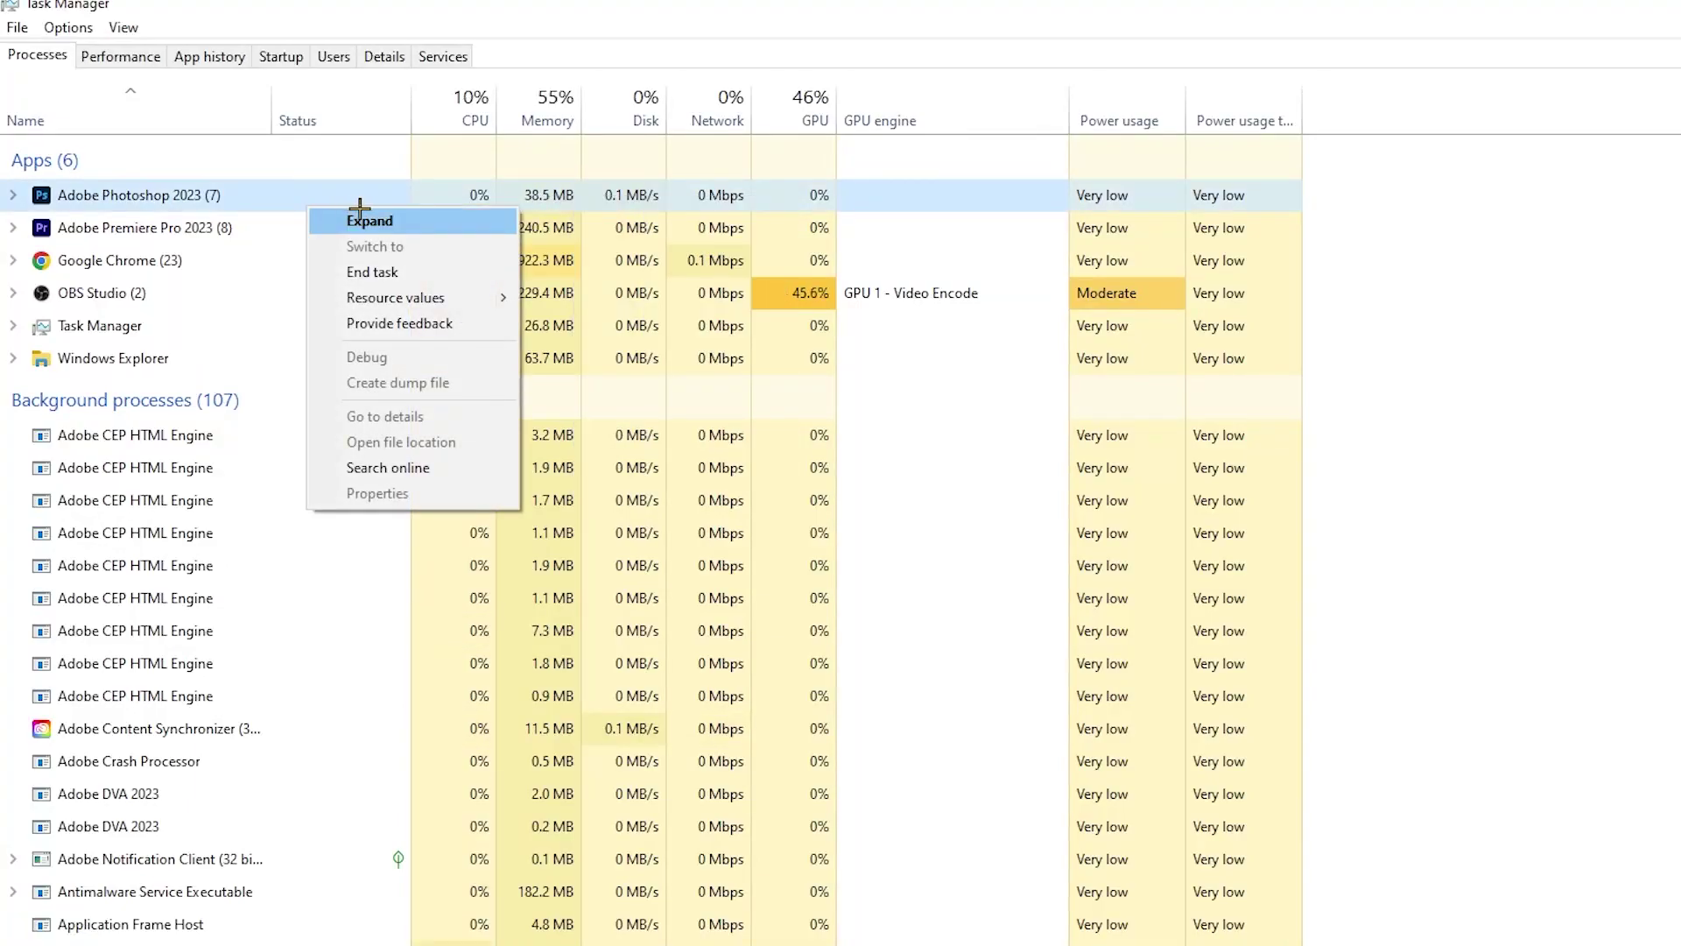
click(449, 272)
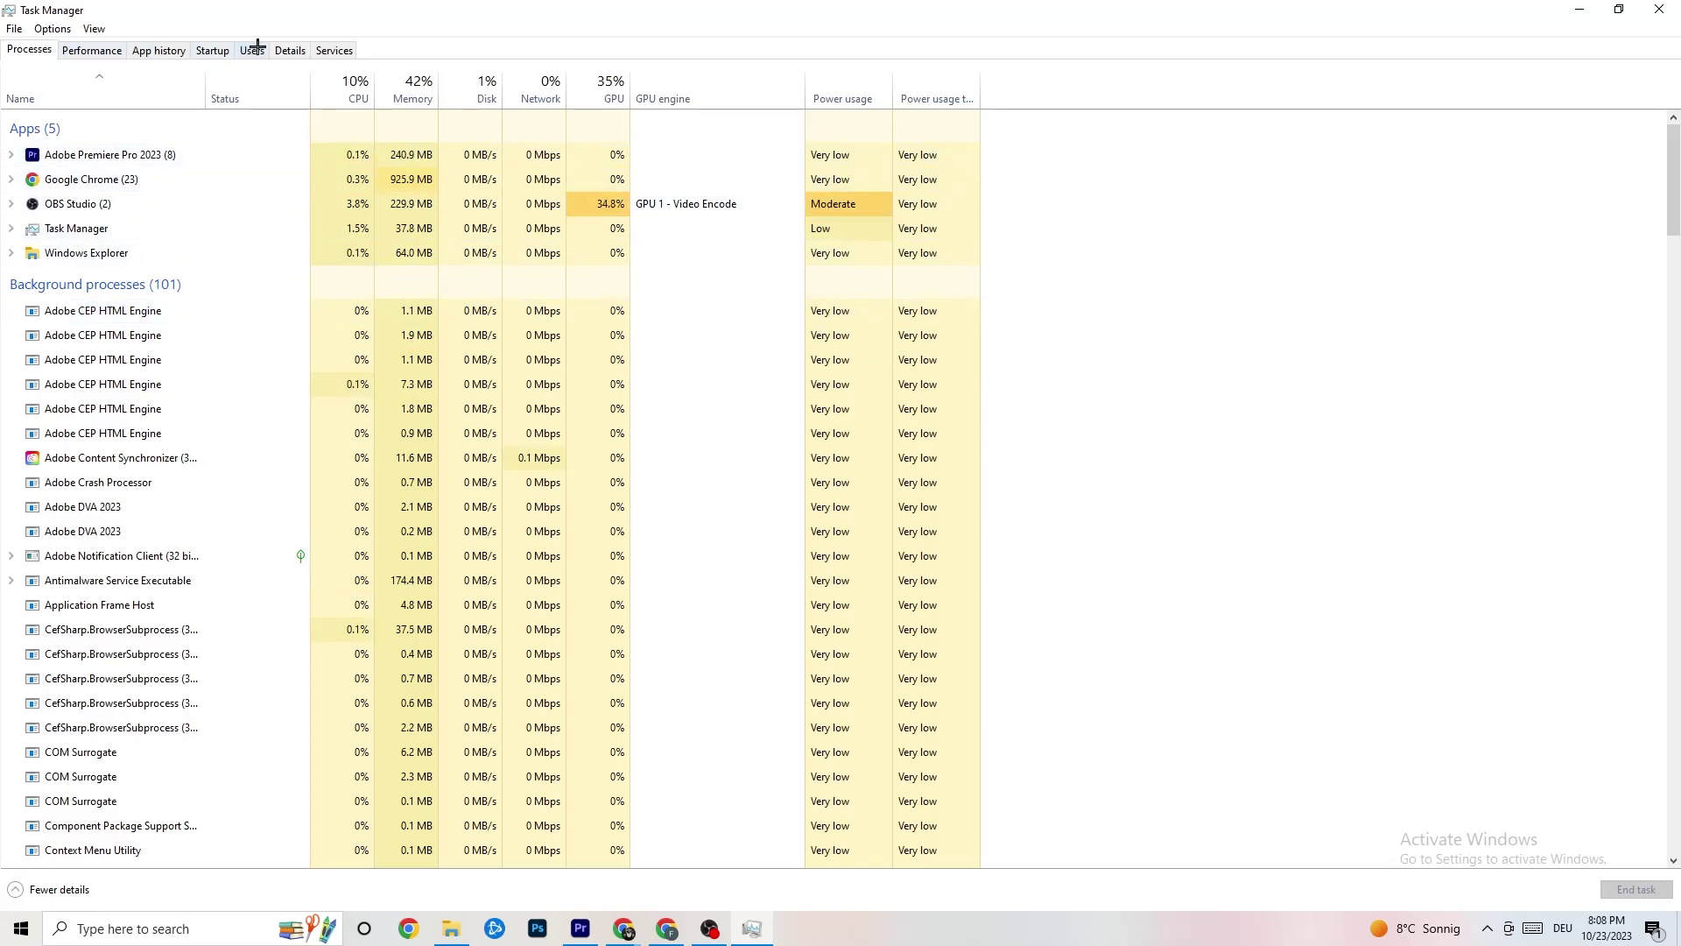
Step: On the Details tab, inspect Adobe Premiere Pro's priority options and leave it at Normal
click(291, 50)
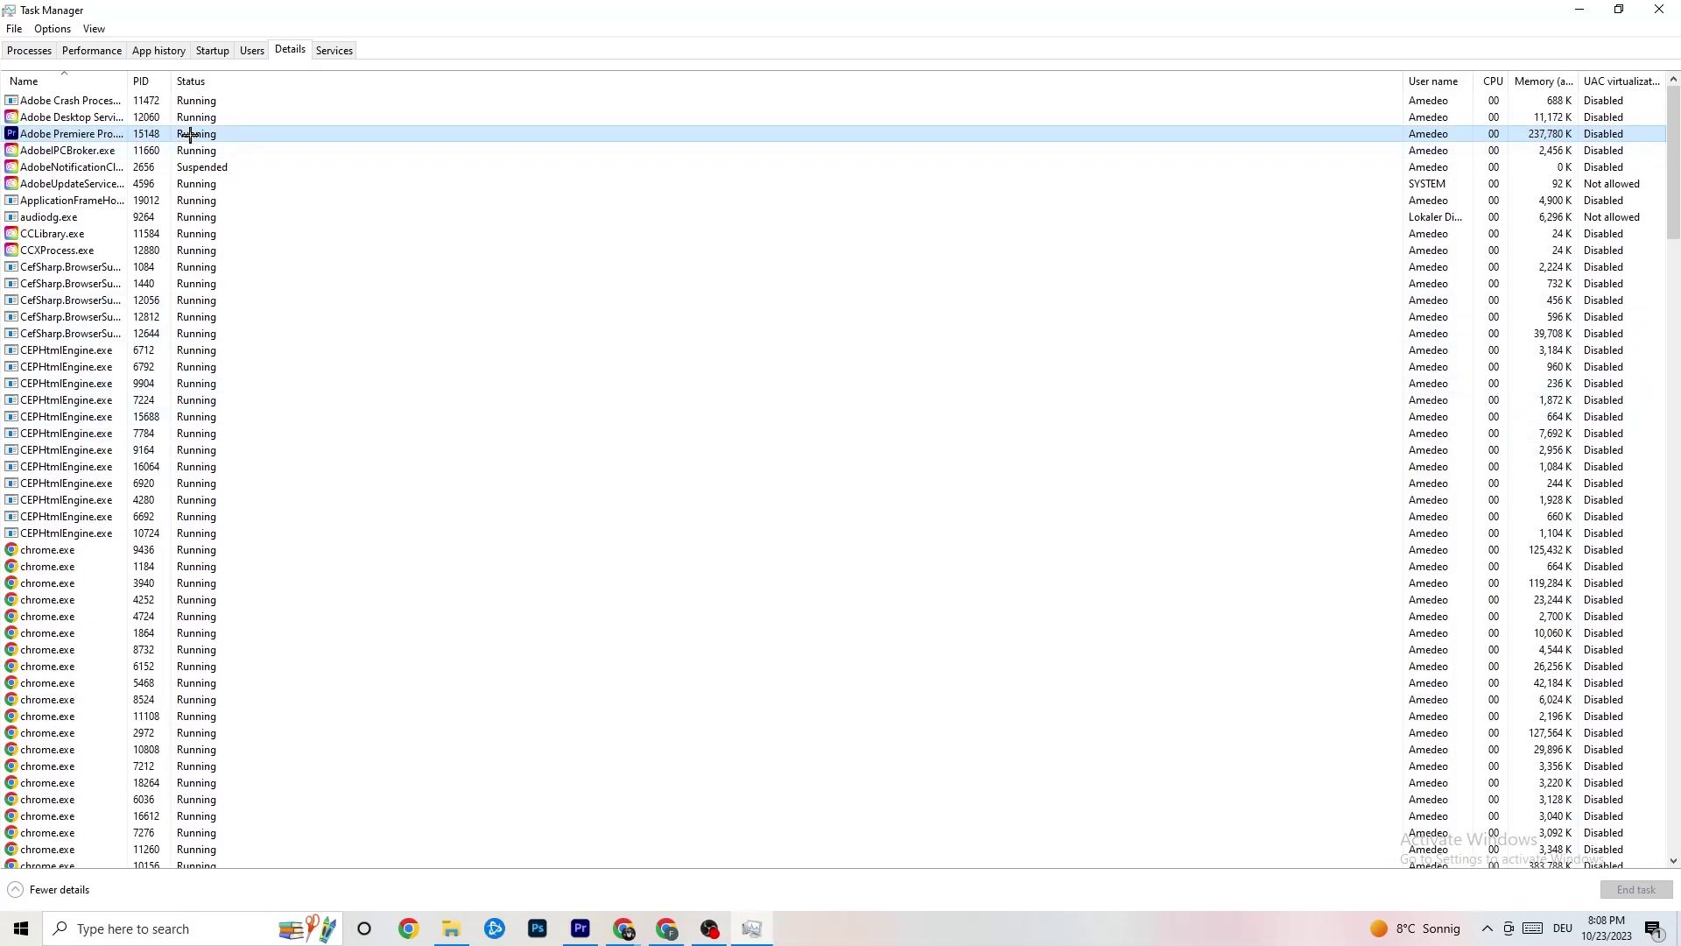
right_click(190, 135)
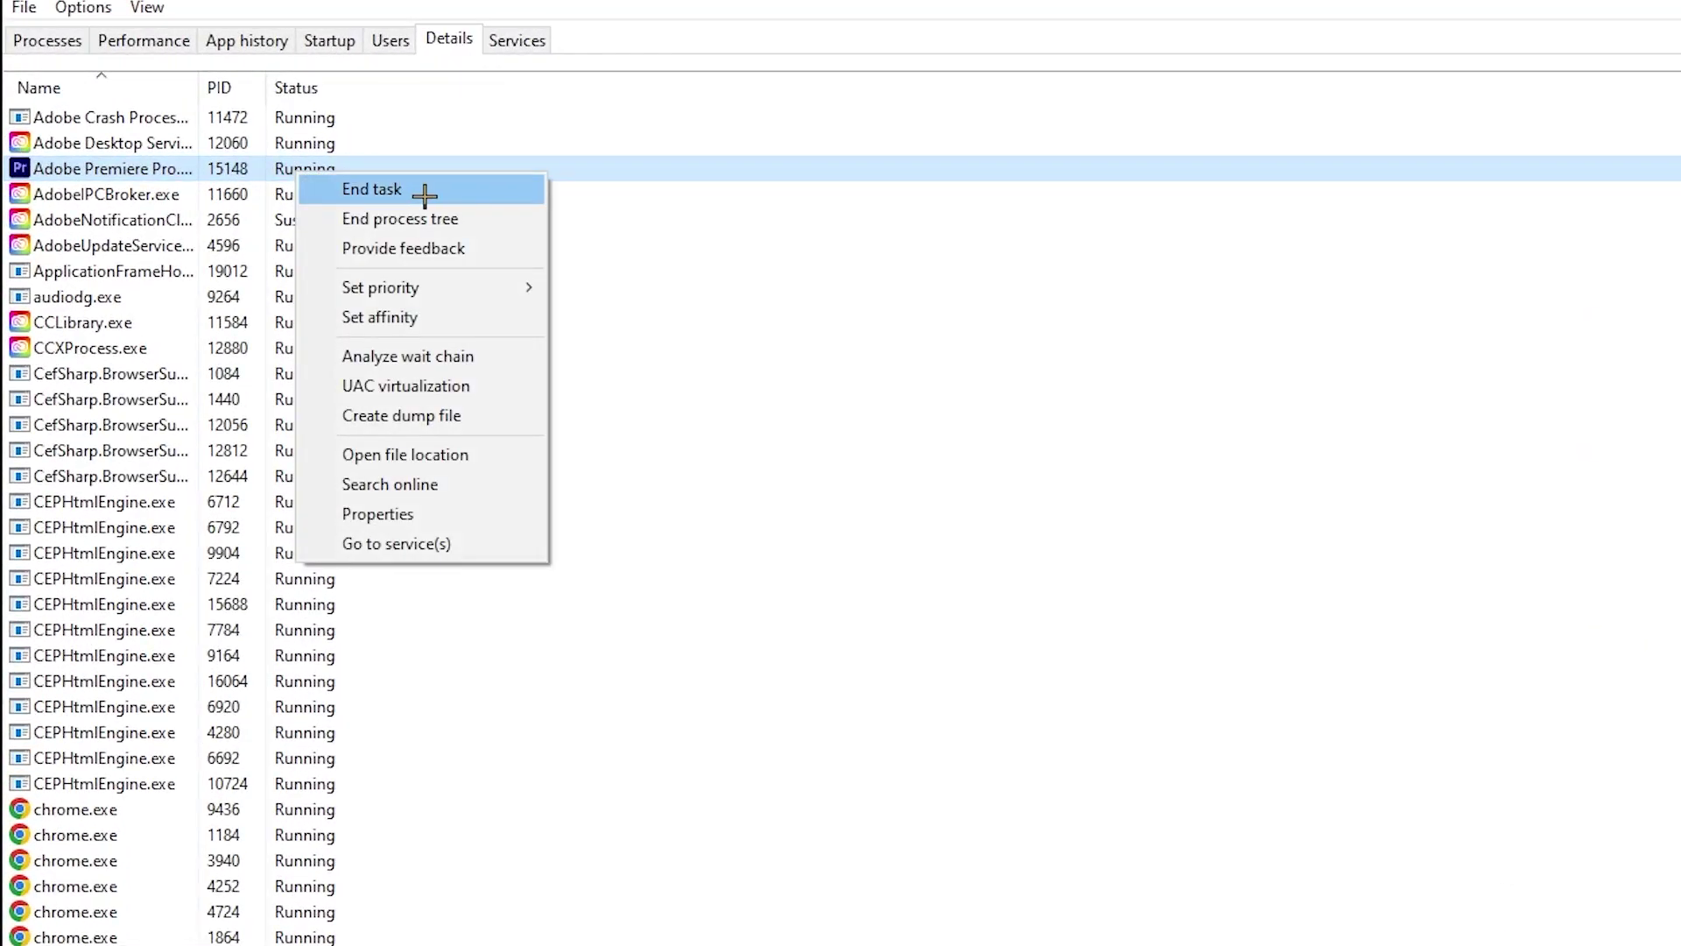
mouse_move(458, 290)
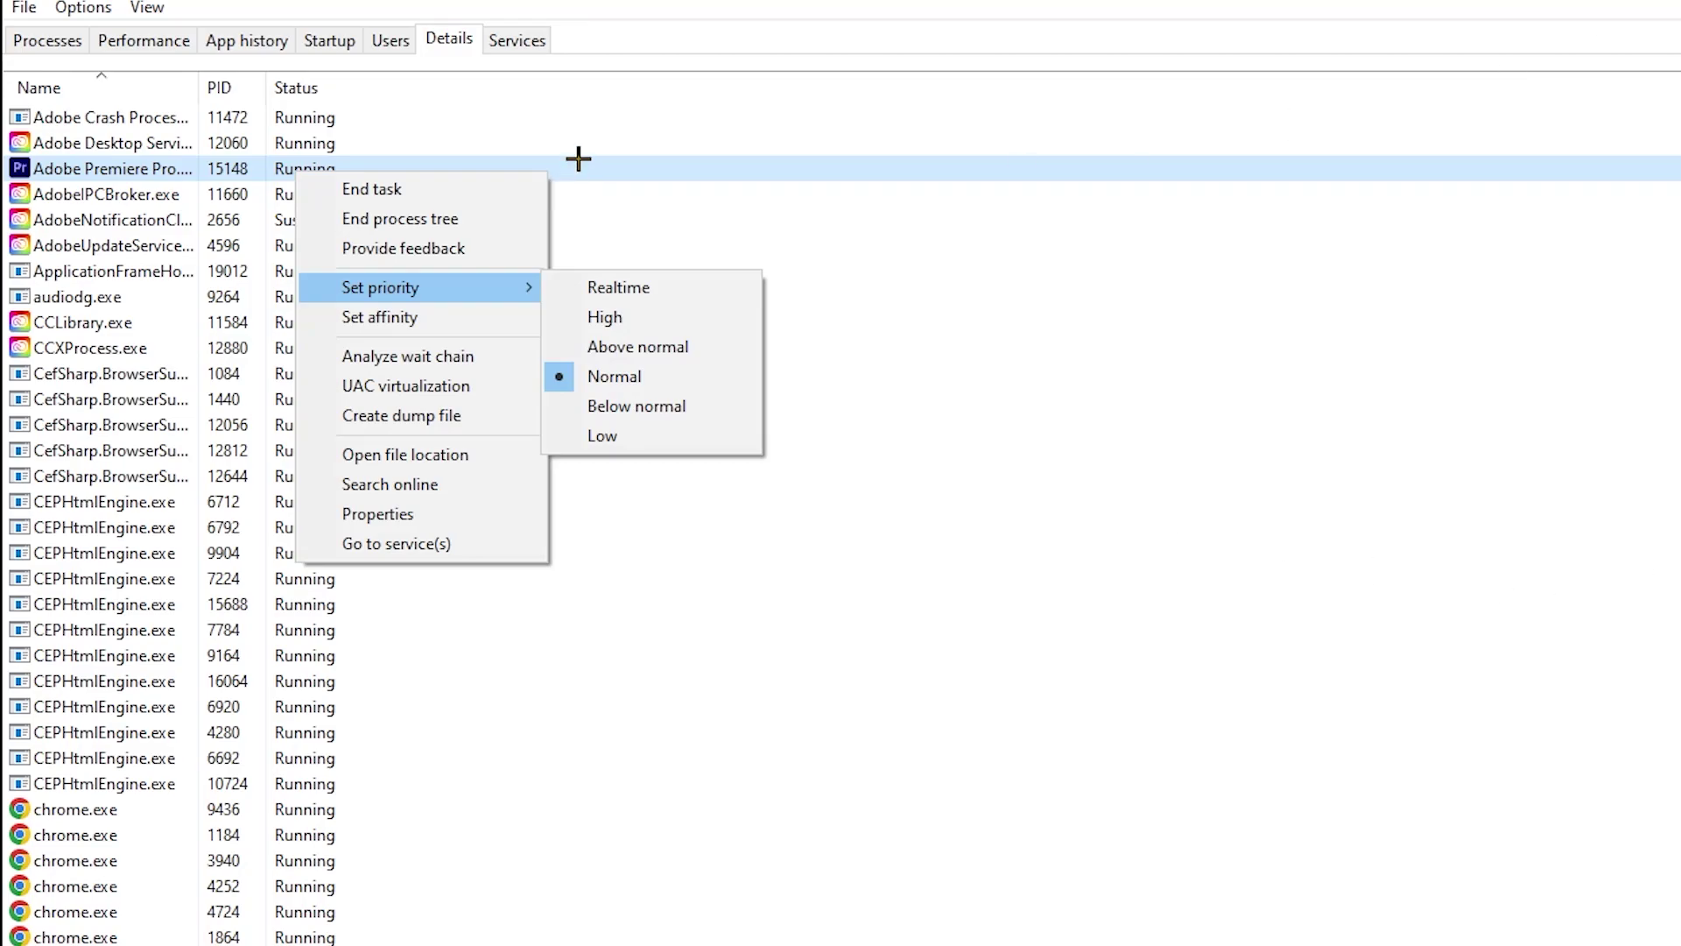
click(561, 119)
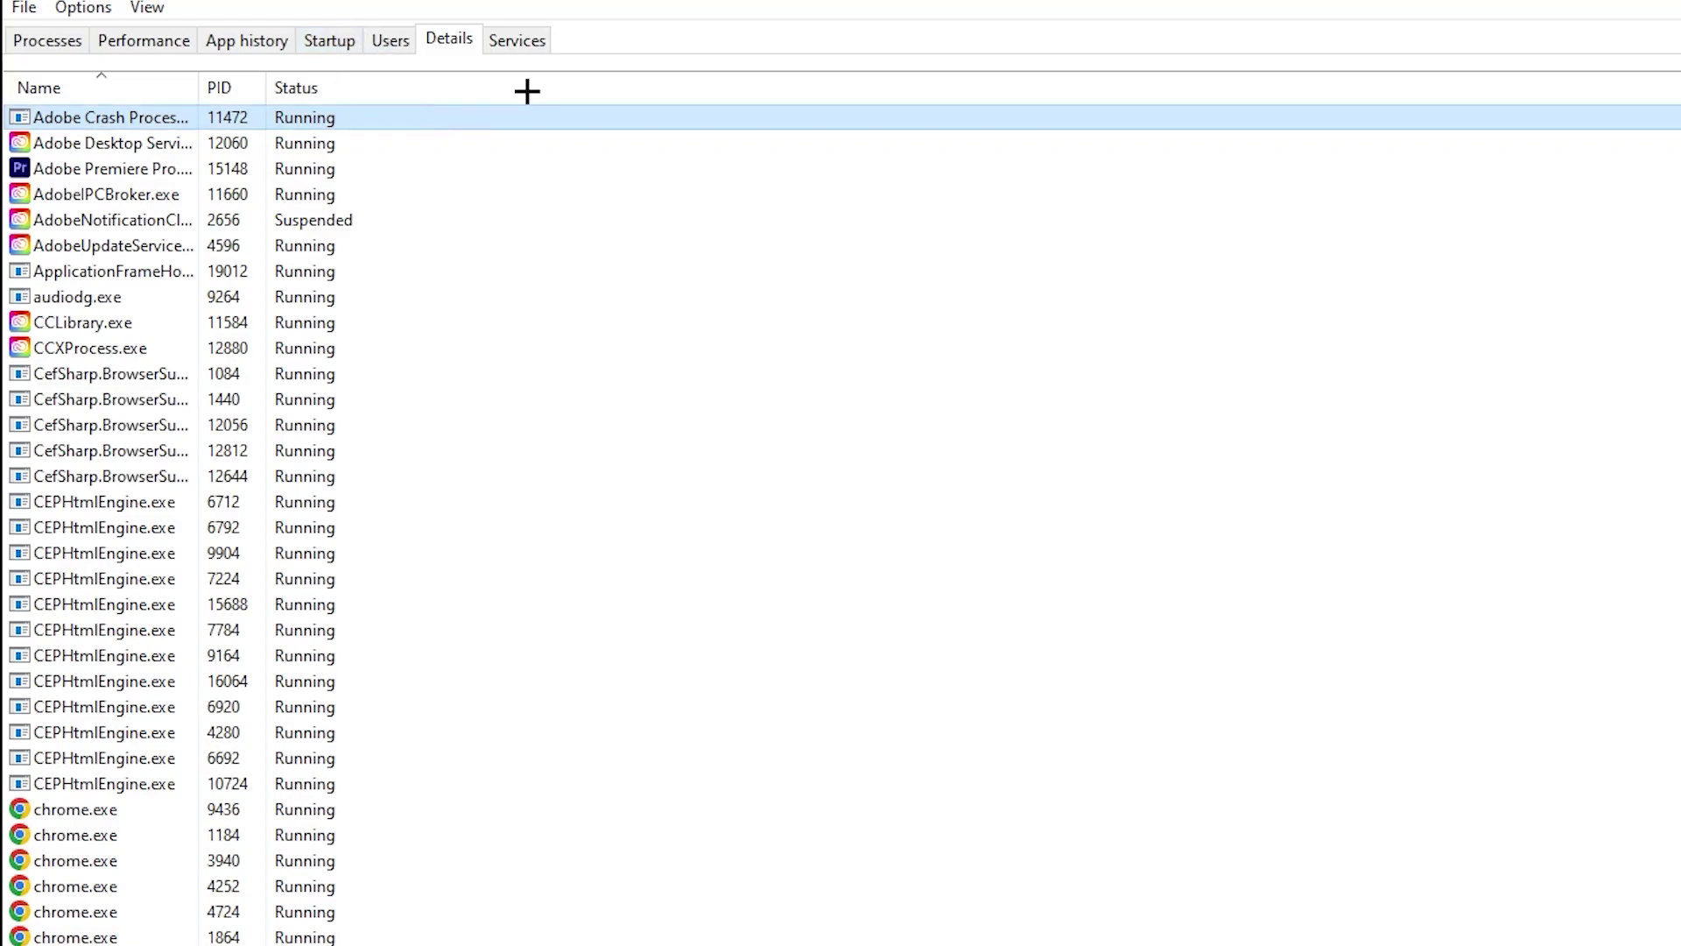
Step: Review the Adobe Updater Startup Utility entry without changes, close Task Manager, and open Start
click(332, 37)
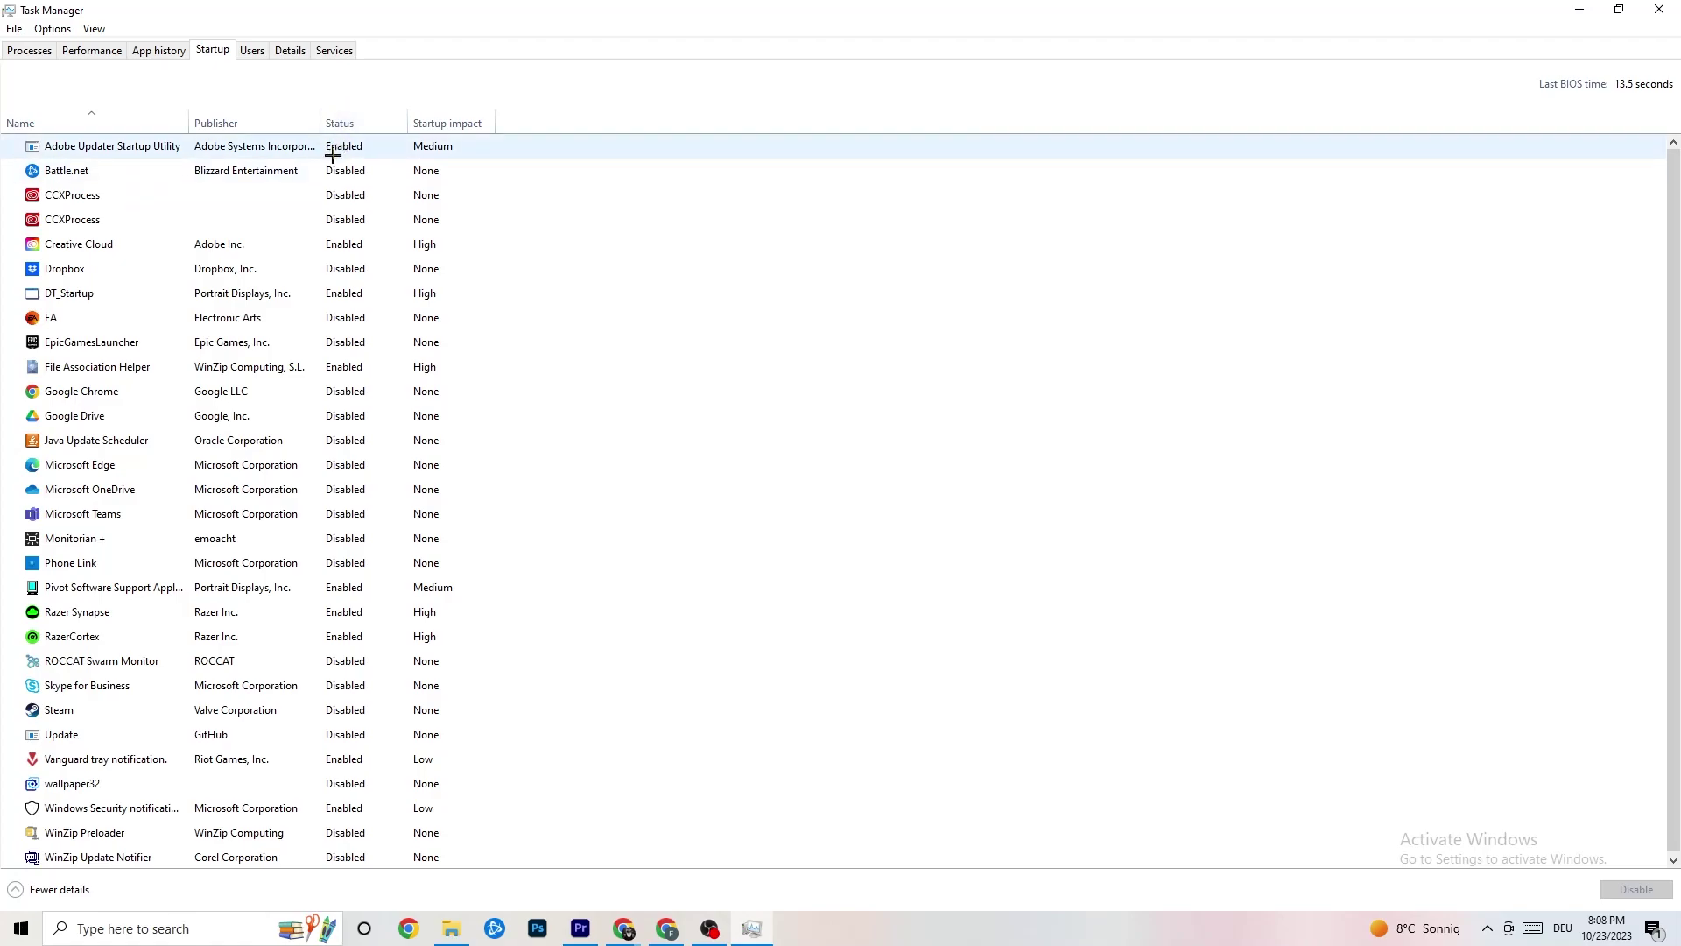
click(361, 153)
right_click(361, 154)
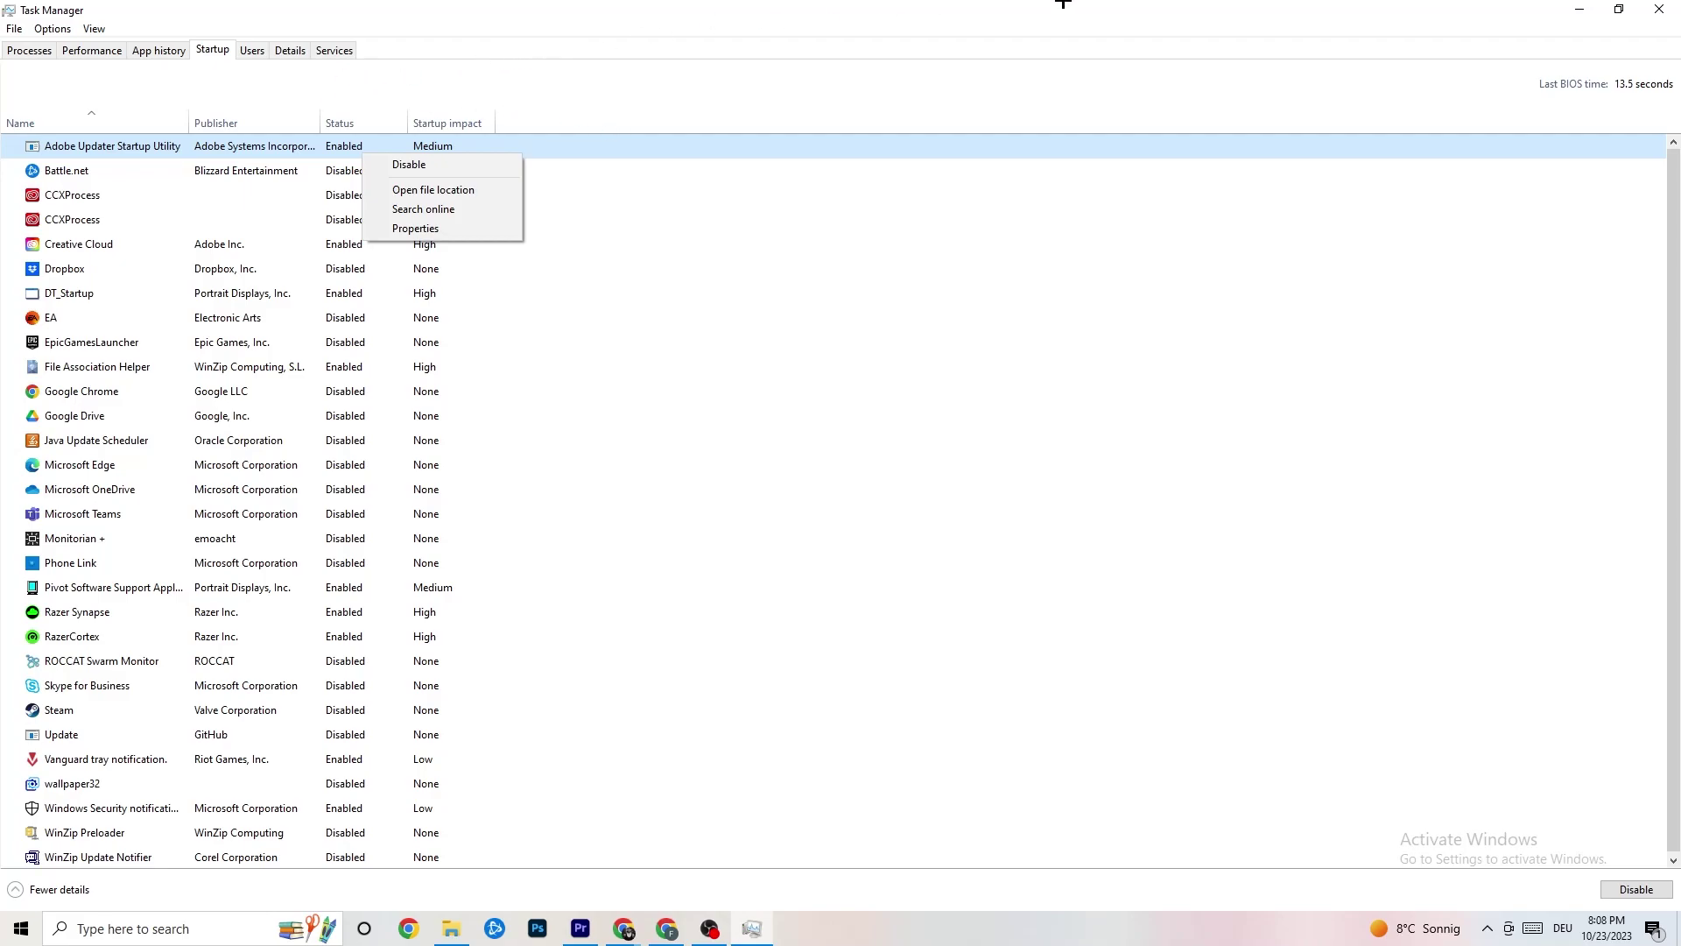
click(743, 65)
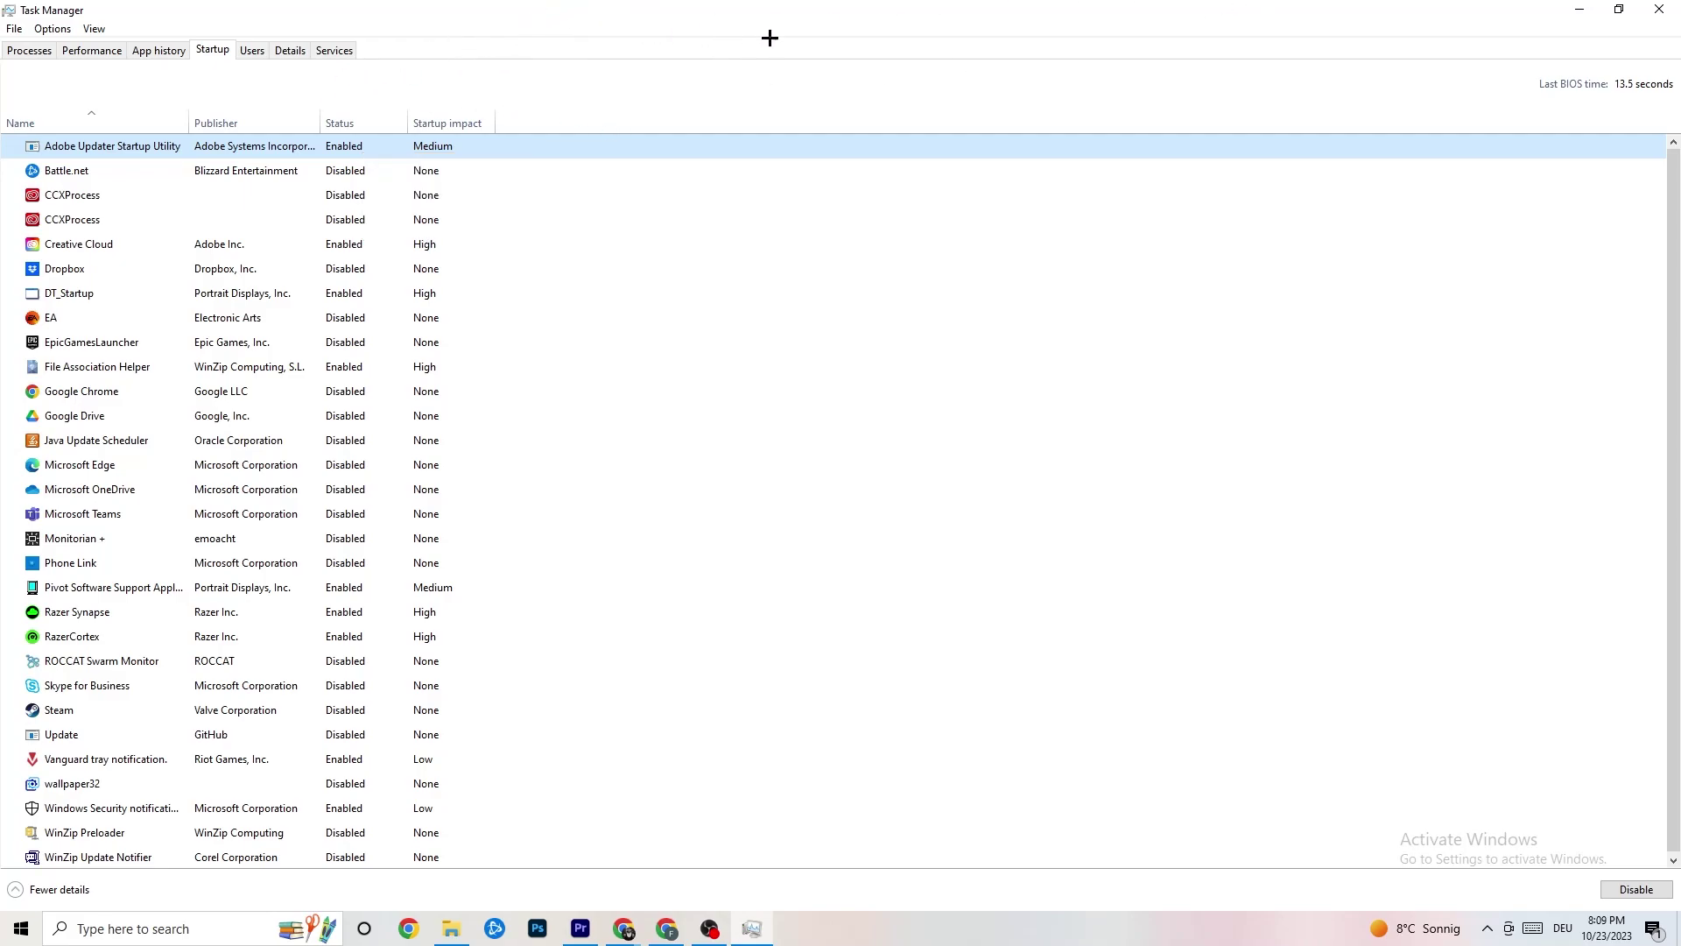
click(1673, 5)
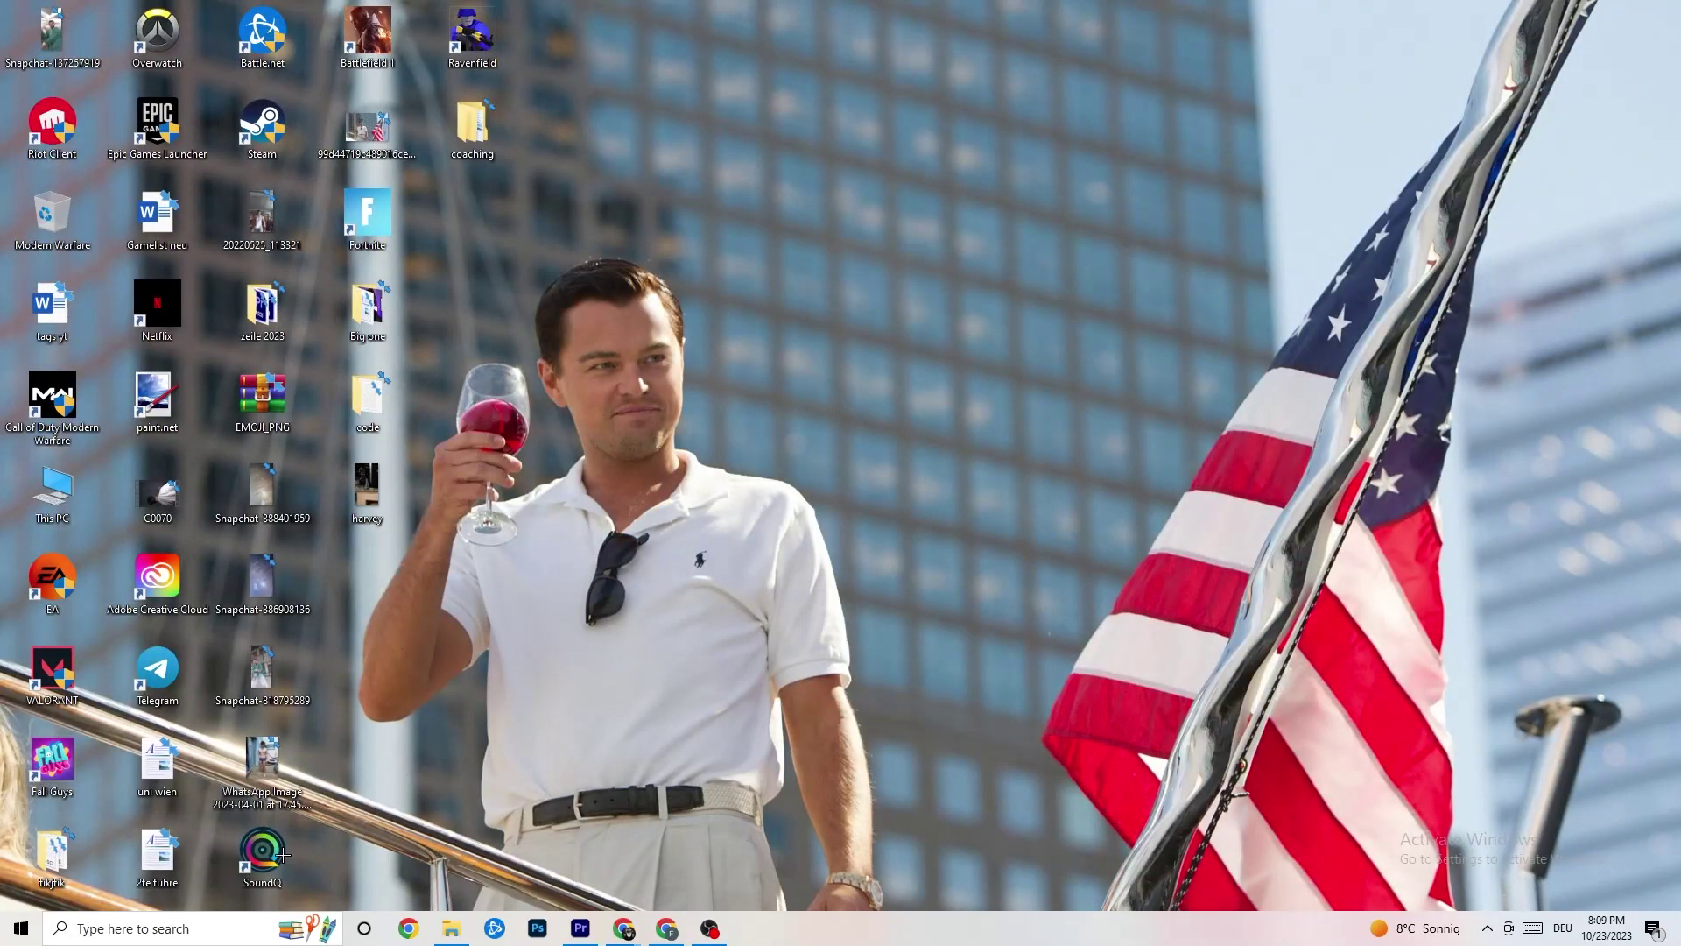
click(18, 930)
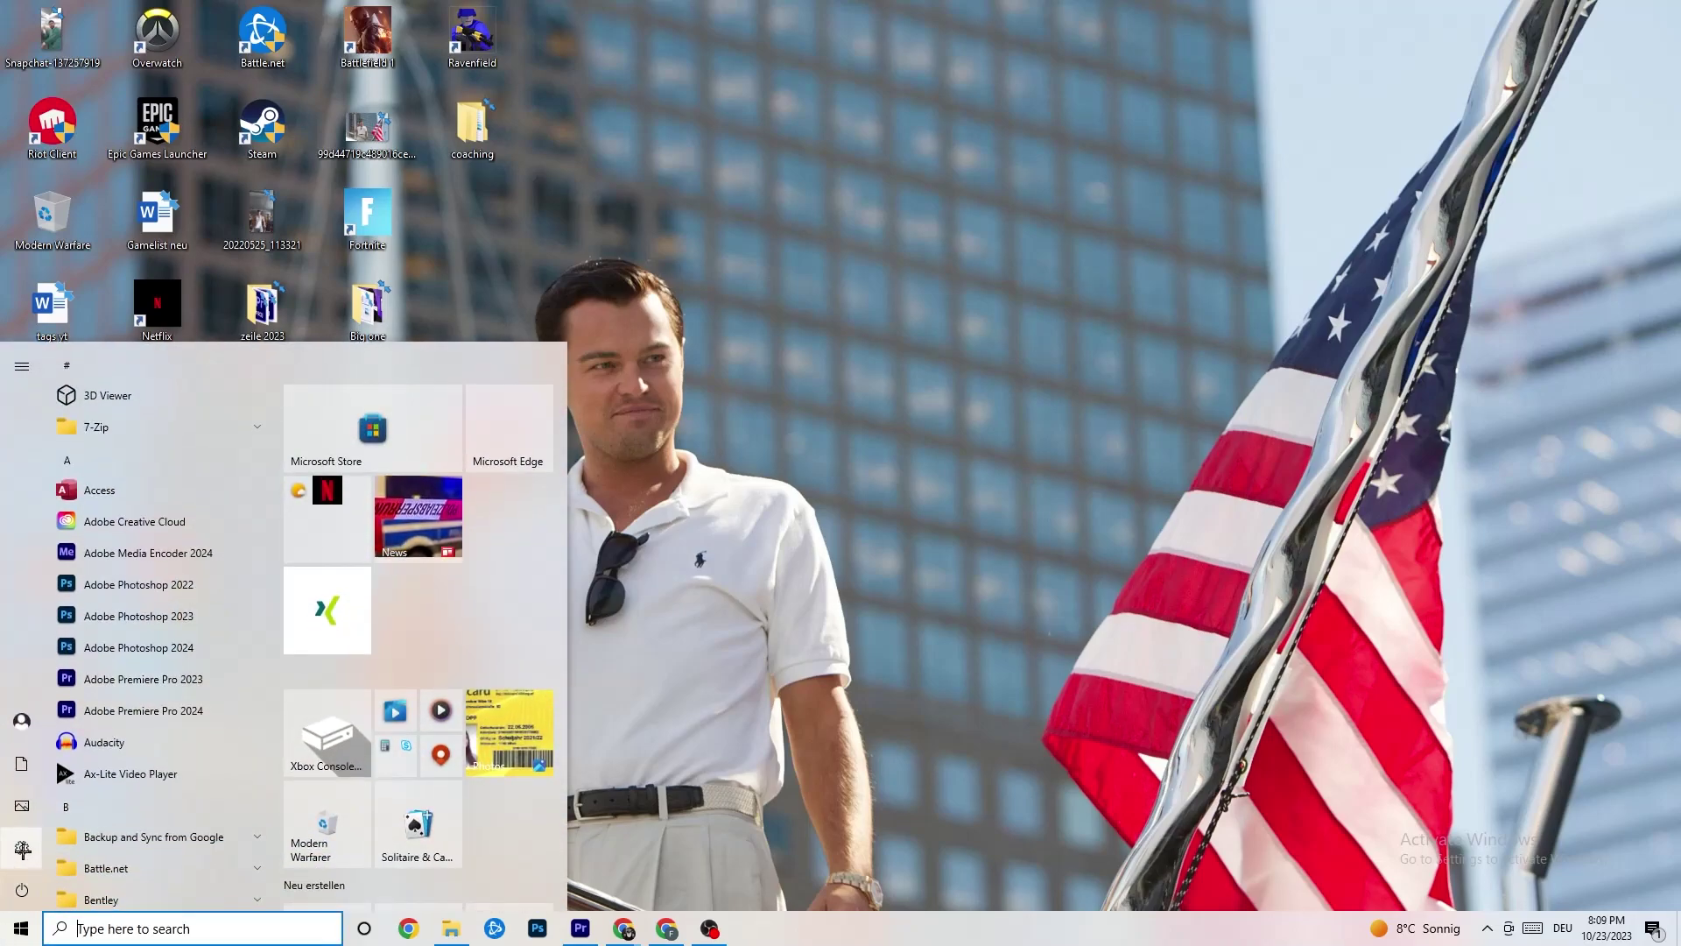
Step: Open Settings to the System Display page
click(22, 848)
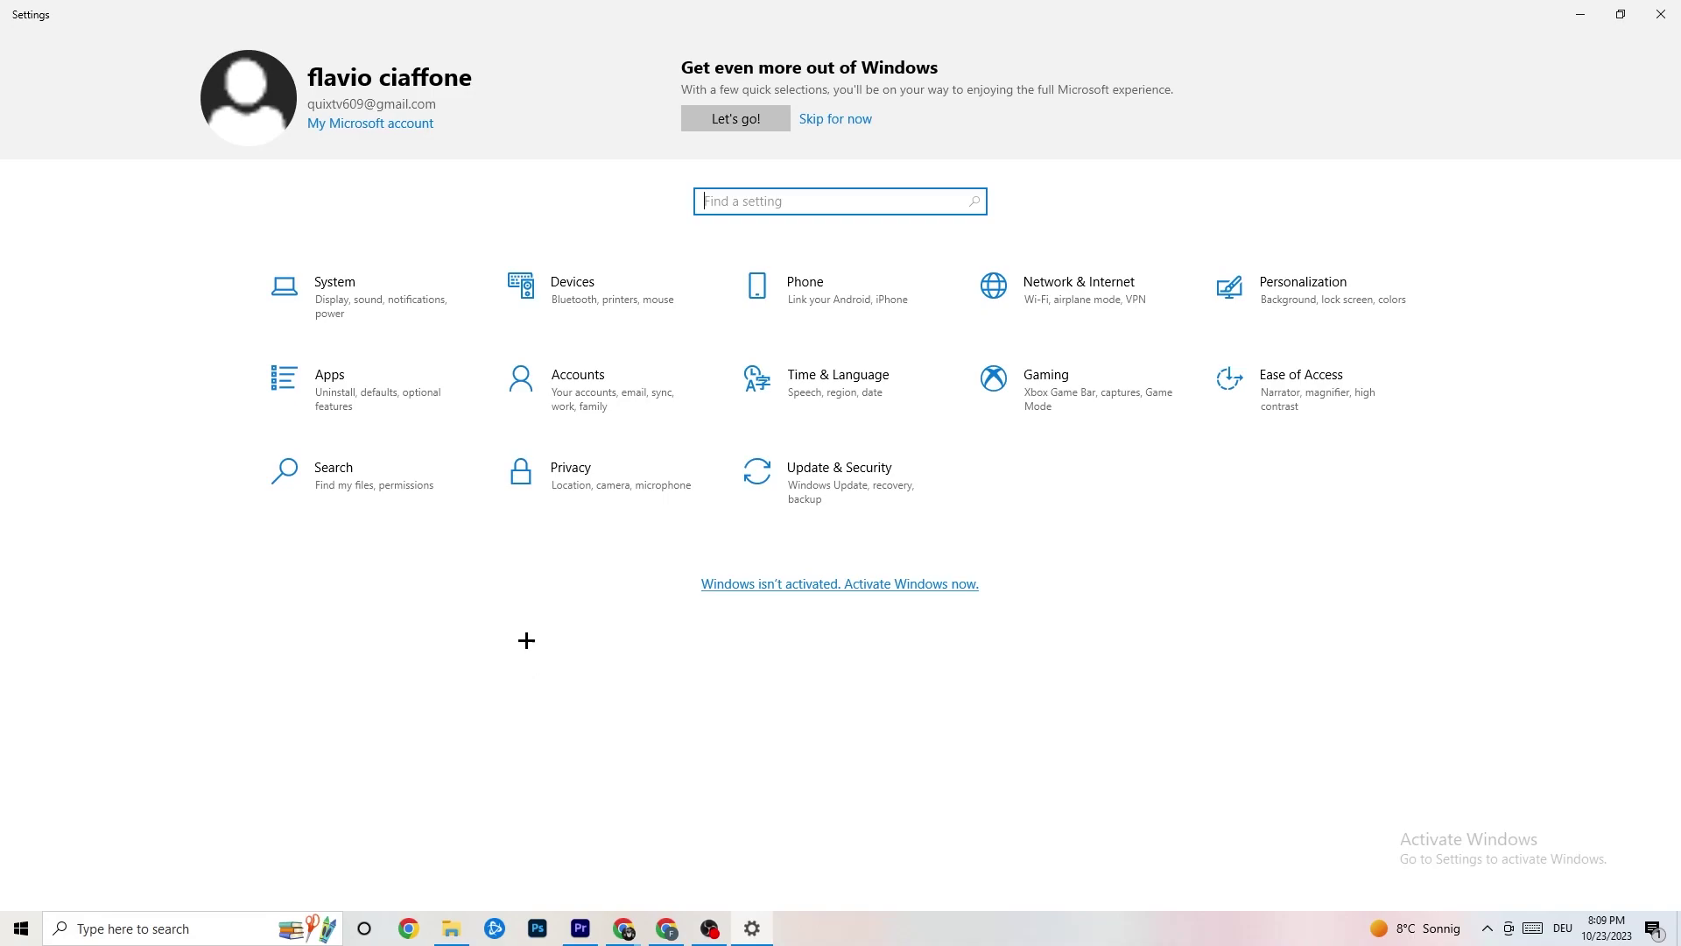
click(394, 300)
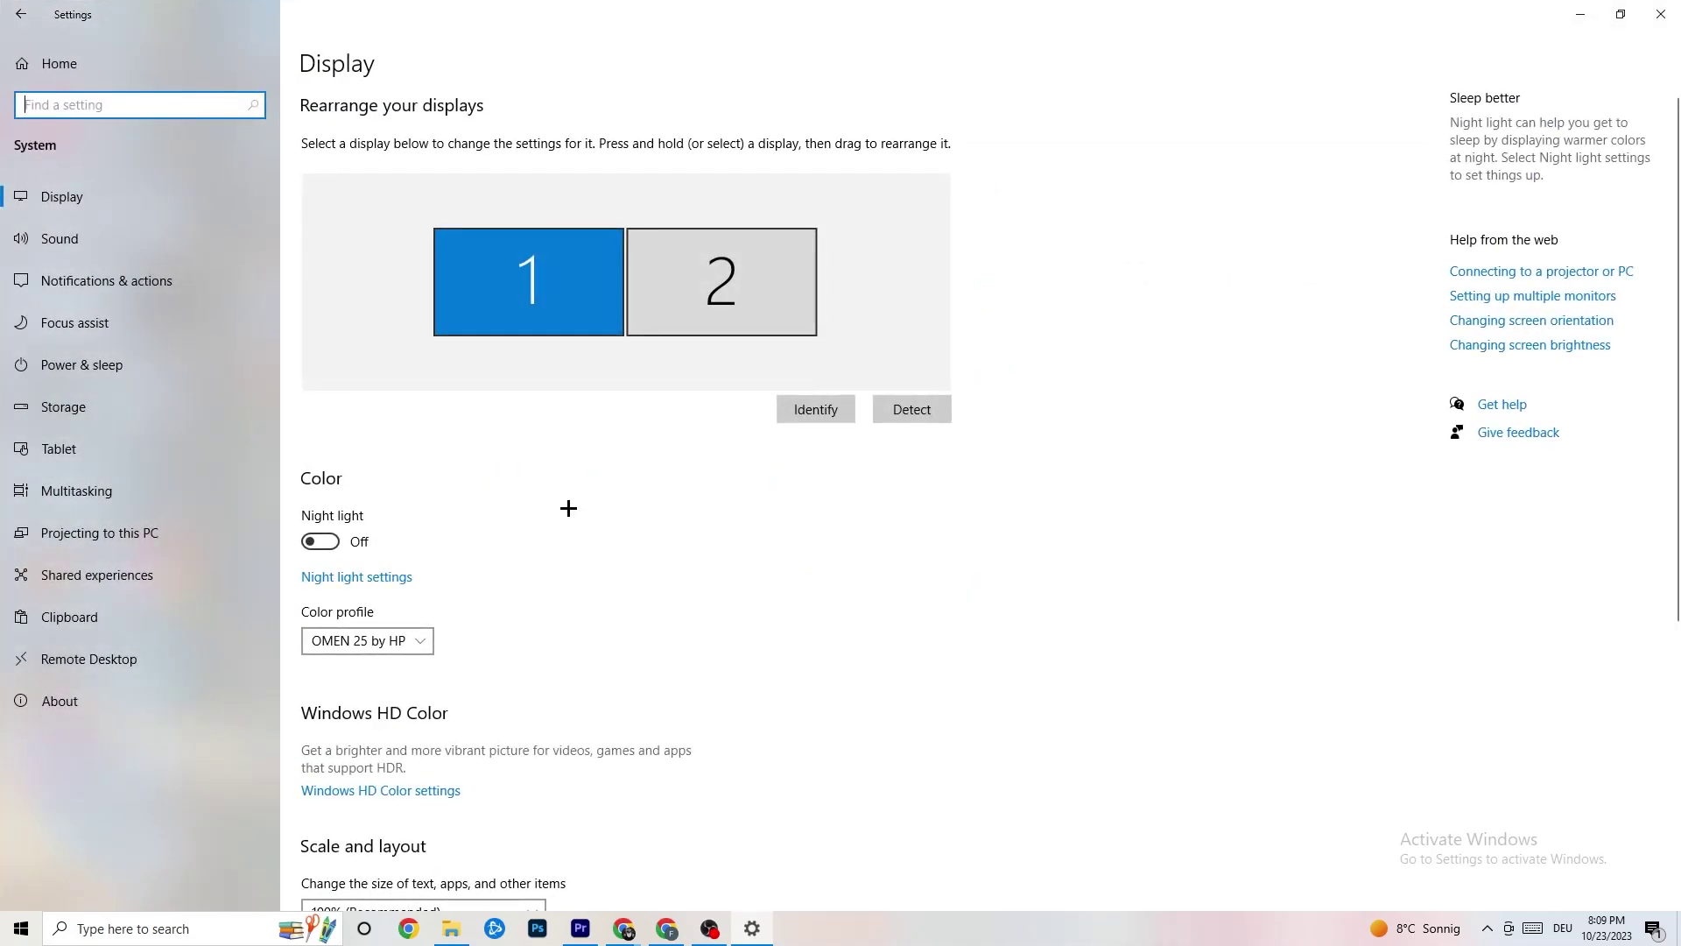
scroll(944, 337, down, 3)
scroll(944, 341, up, 3)
scroll(672, 379, down, 4)
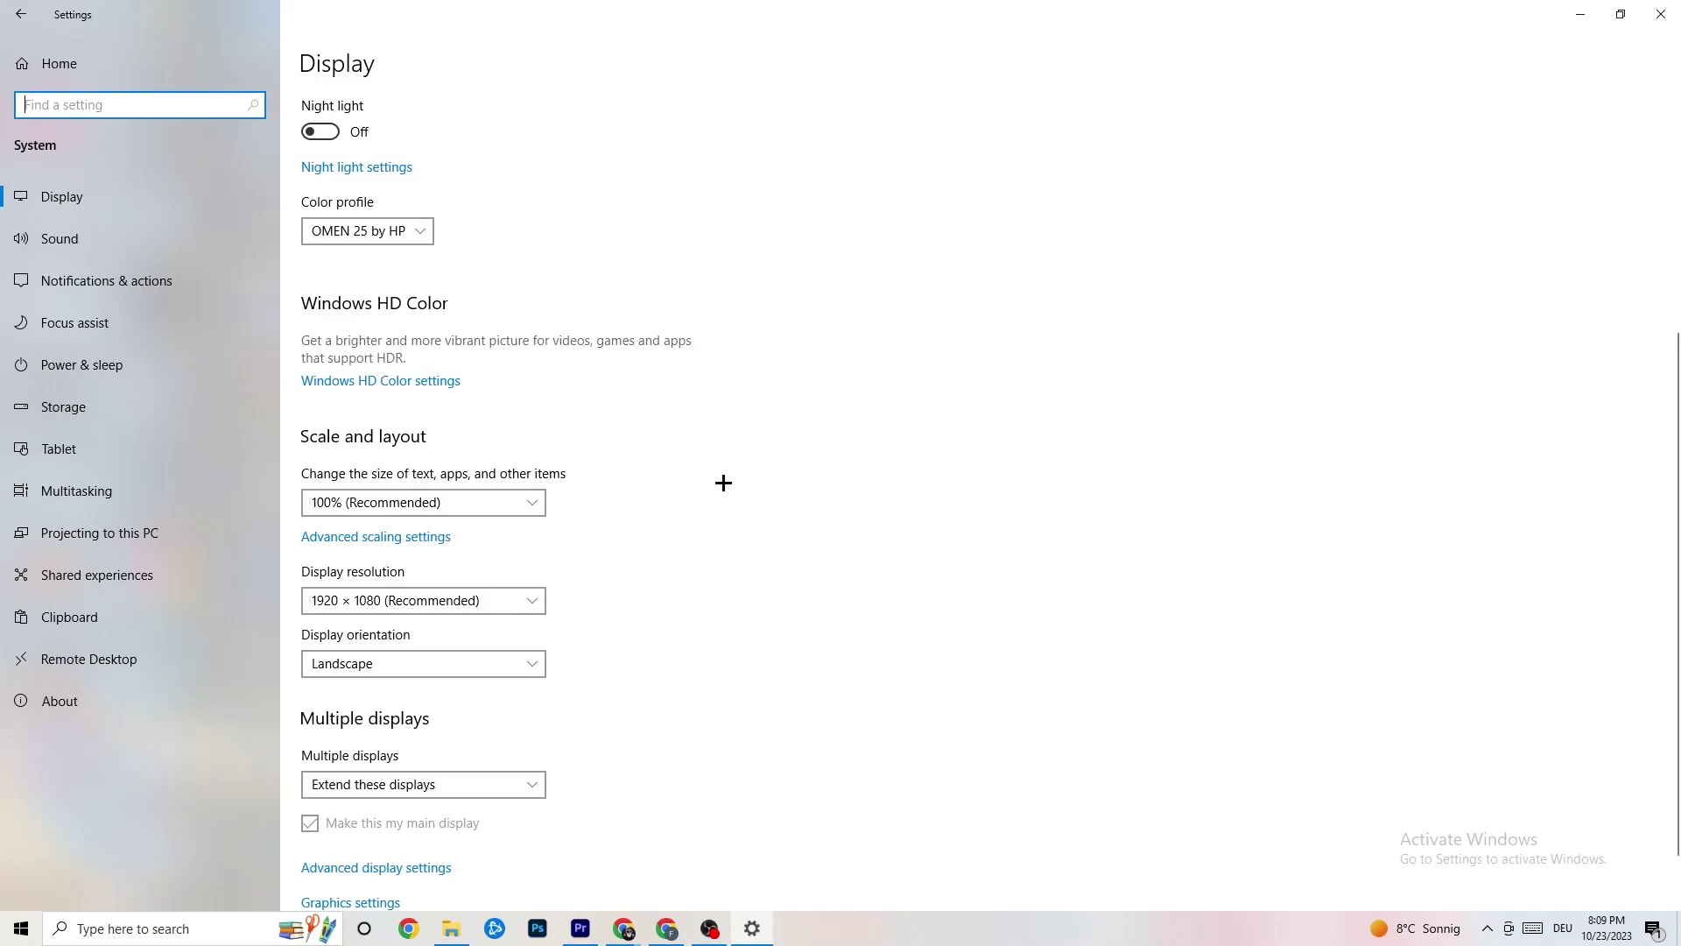
Step: Review the scale and resolution choices, keeping 100% and 1920 × 1080
click(525, 503)
click(503, 423)
click(433, 509)
click(821, 431)
click(504, 609)
click(739, 525)
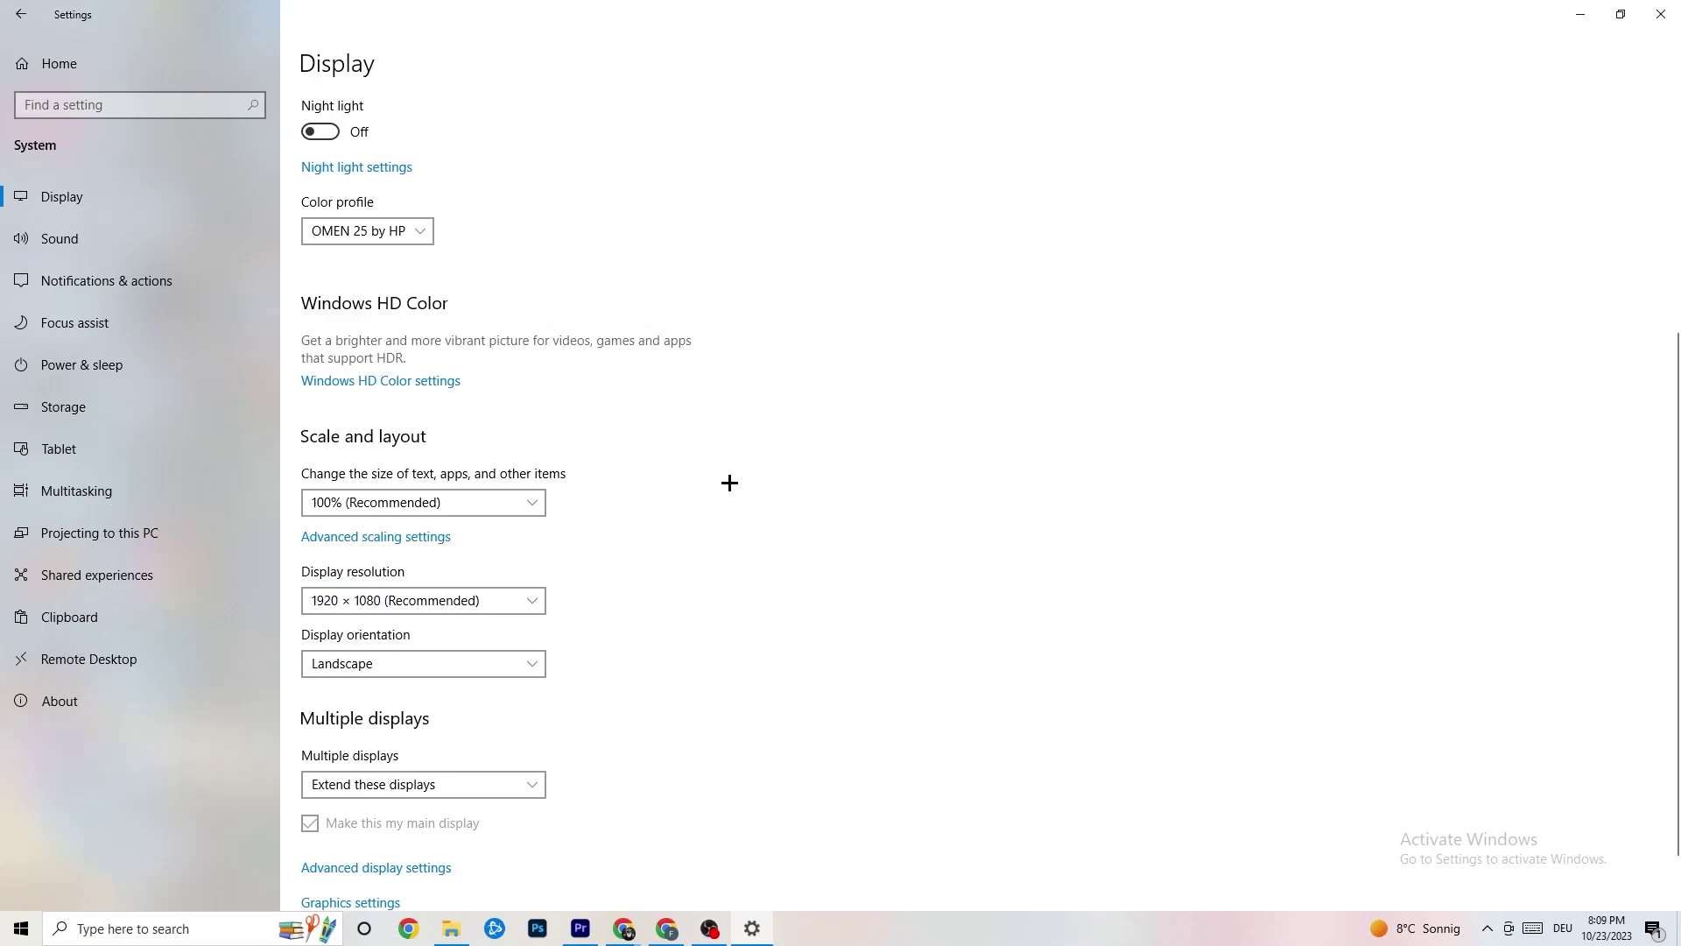
scroll(727, 499, down, 1)
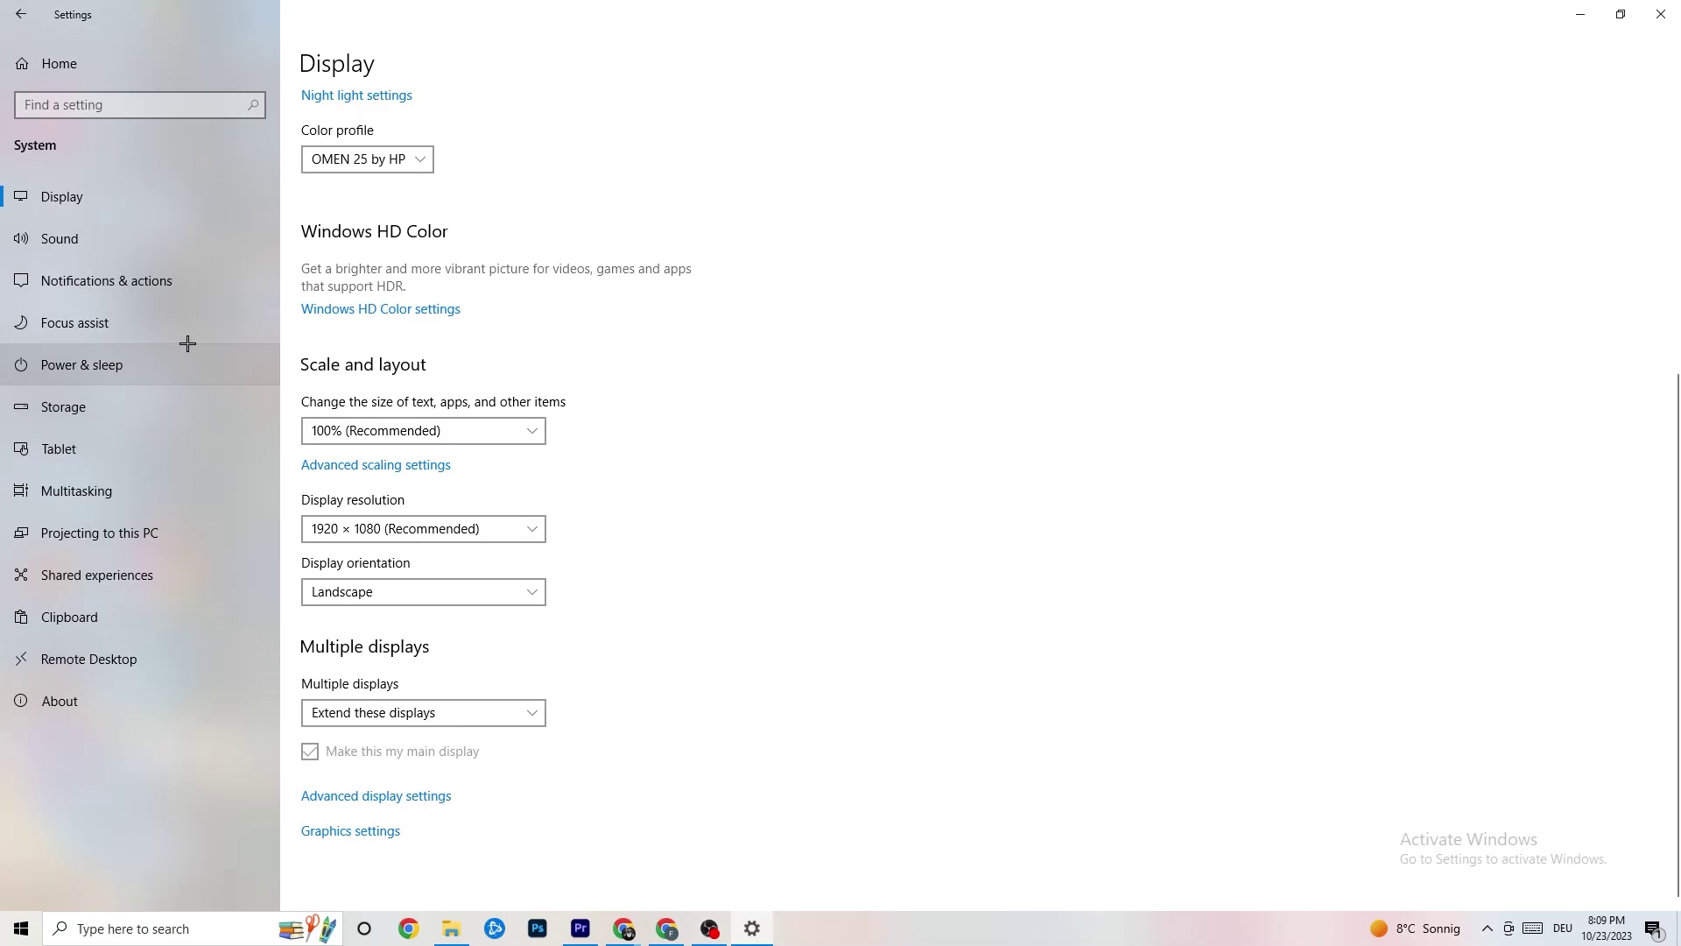
Step: Review power plans leaving Balanced, then view Storage showing C: with 3.81 GB free
click(161, 363)
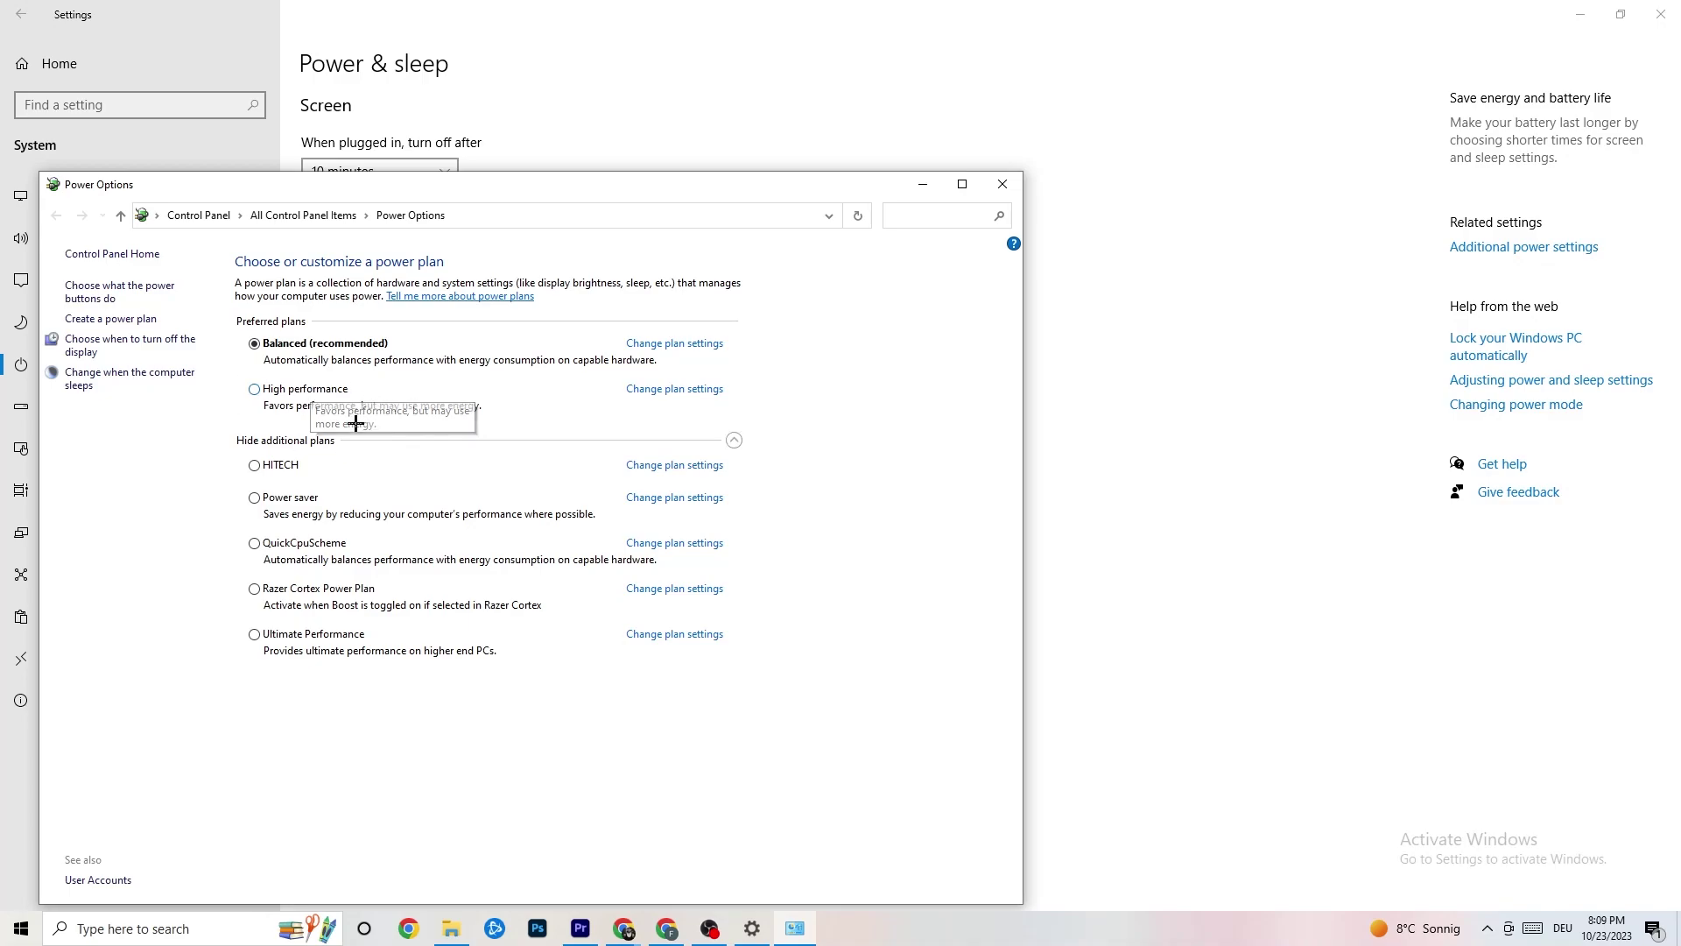
click(1002, 186)
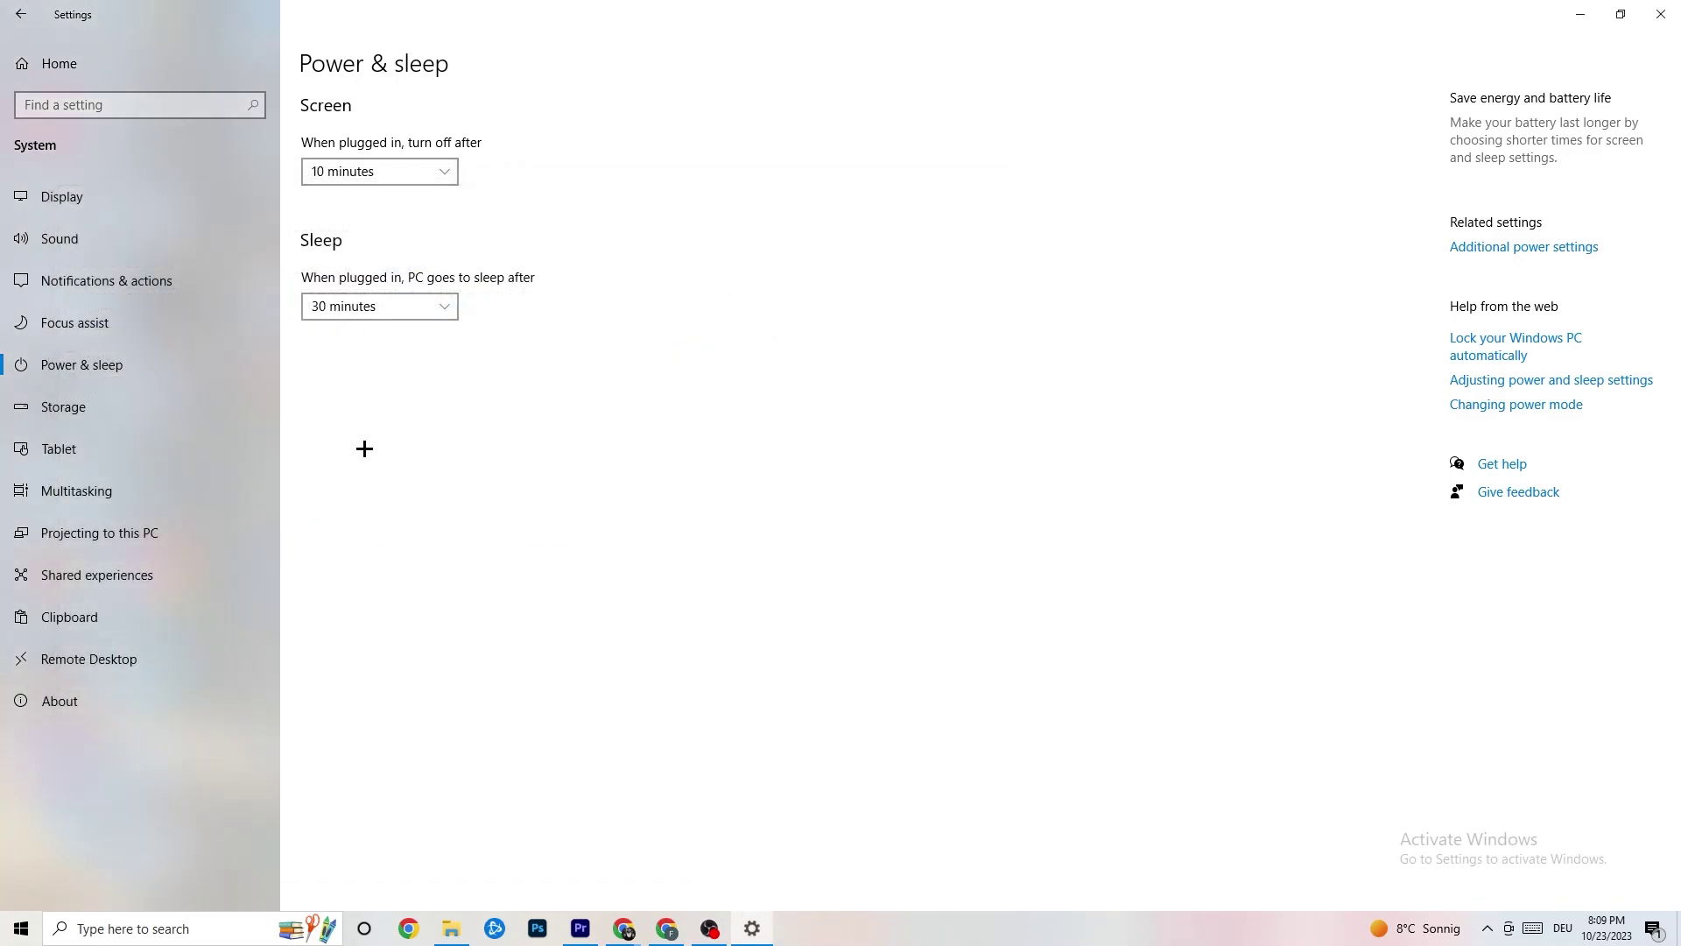
click(109, 417)
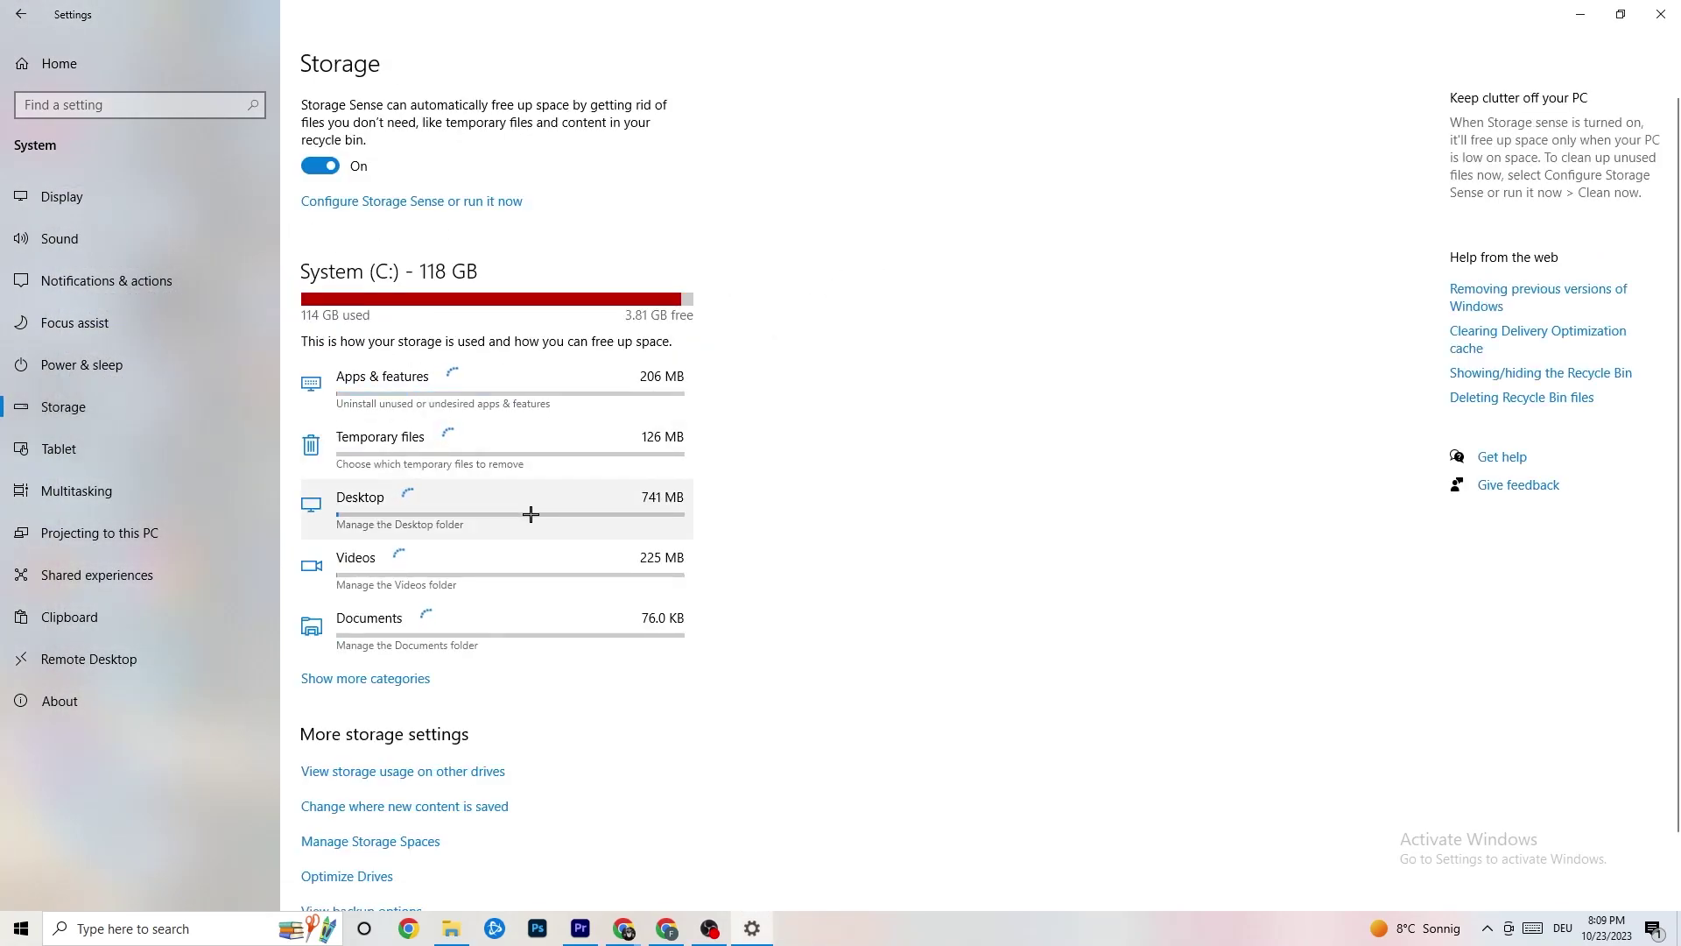
Step: Keep Storage Sense running every week, then go back to the Settings home page
click(466, 204)
click(210, 252)
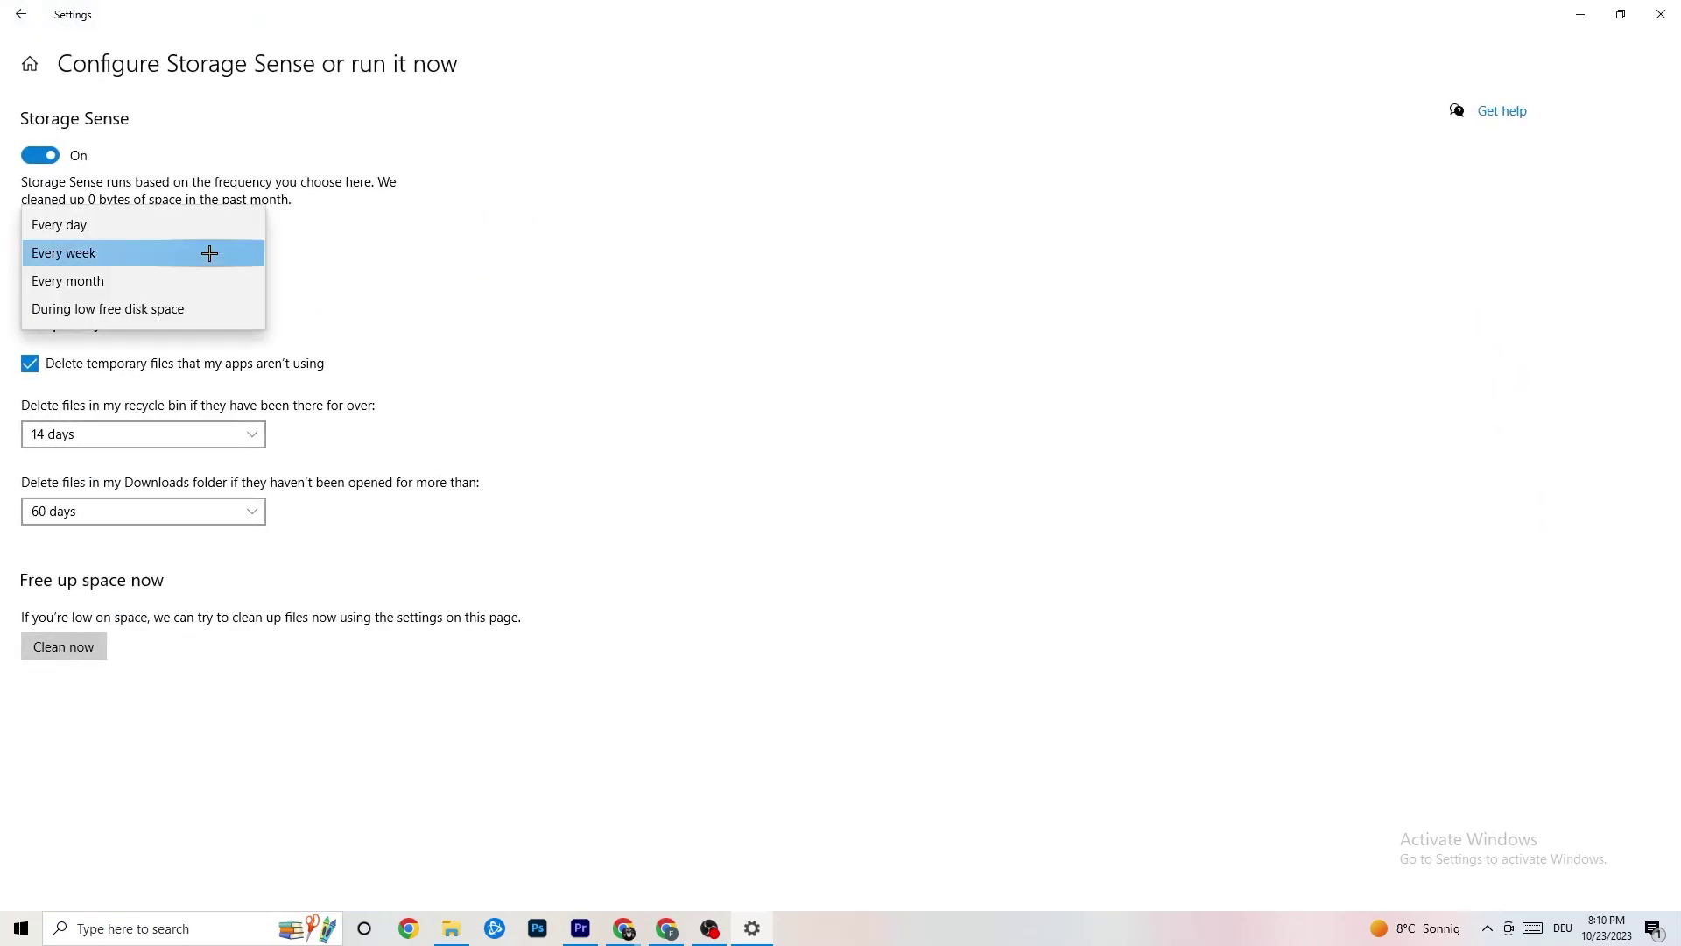
click(516, 250)
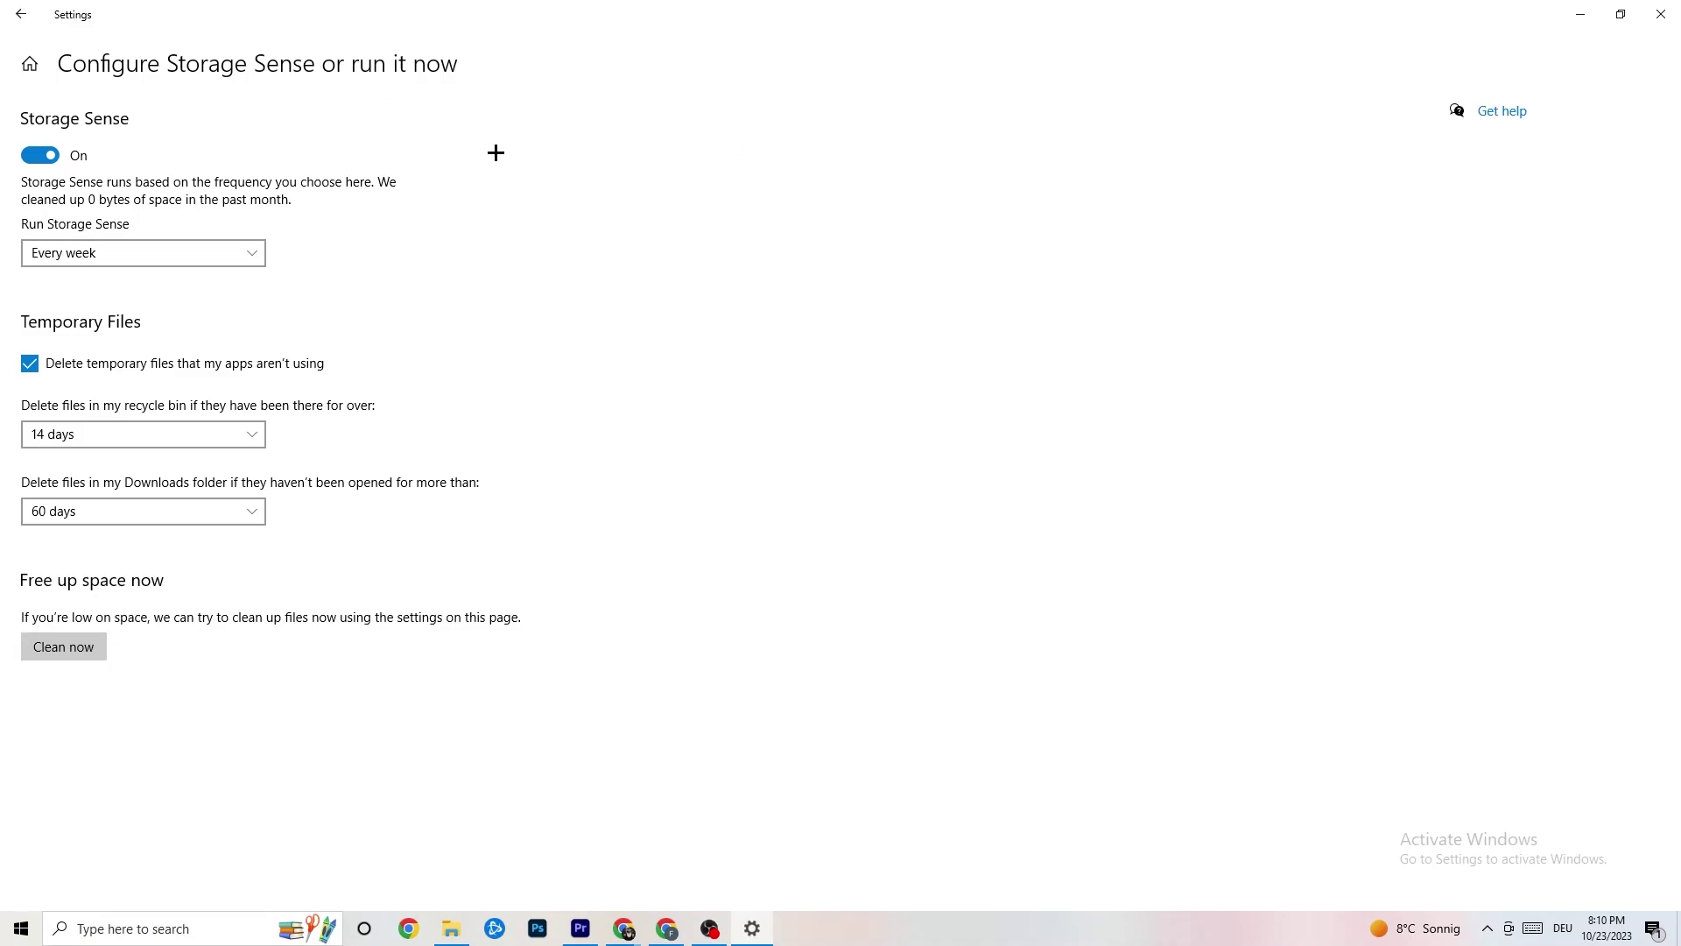
click(26, 17)
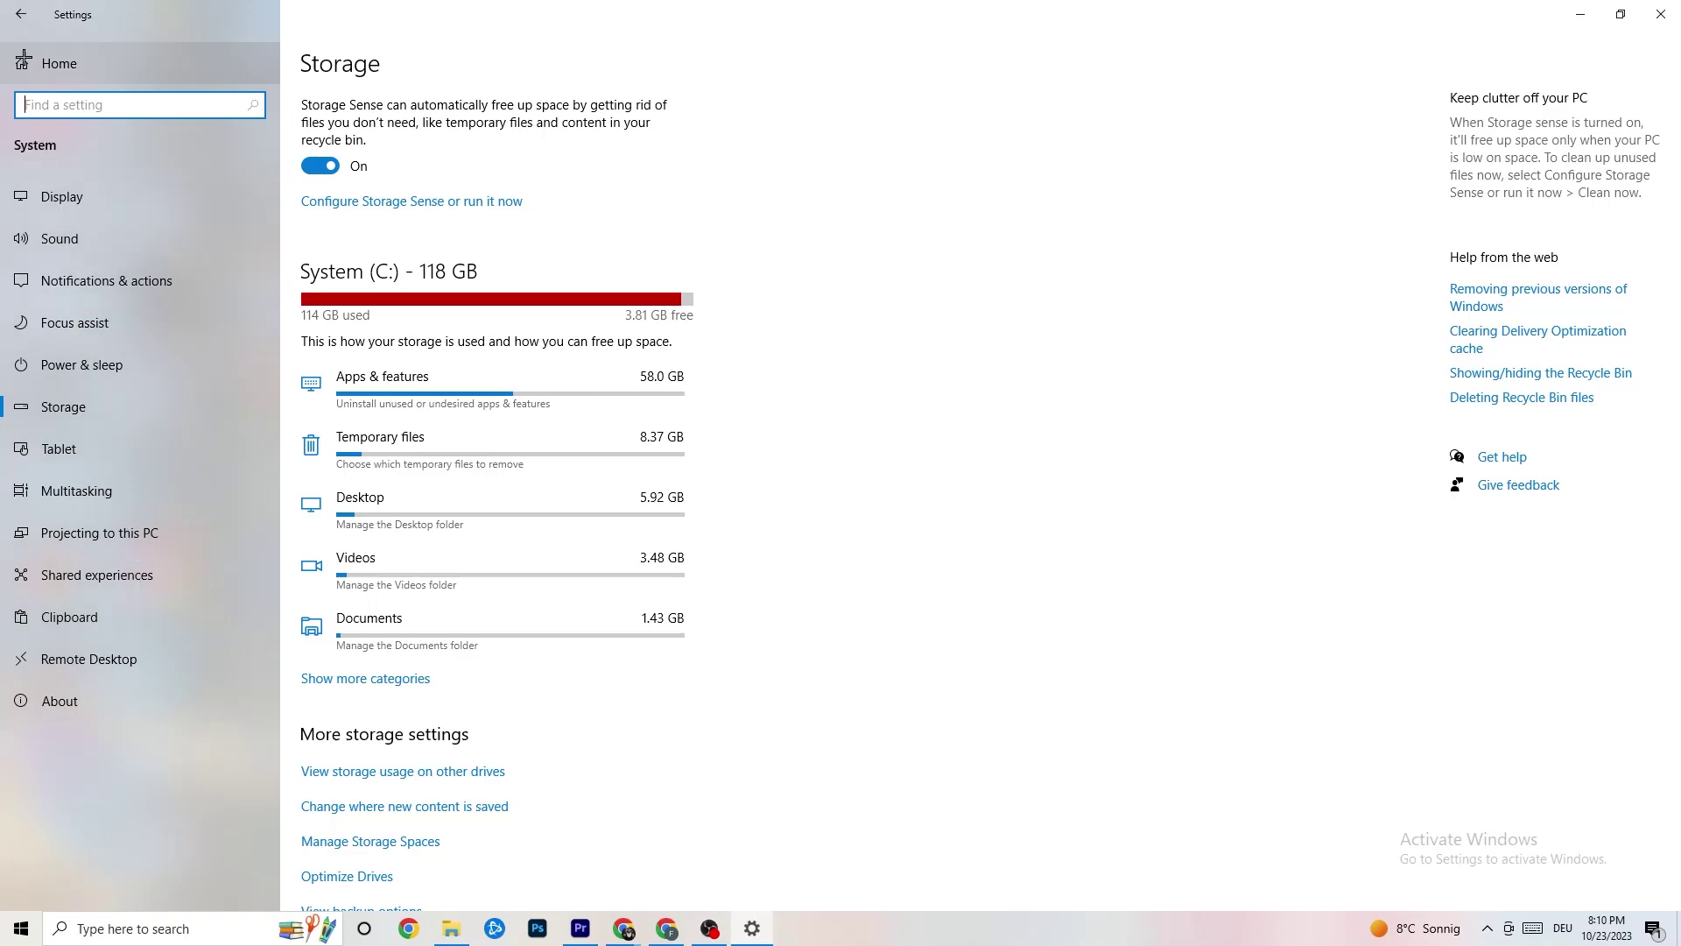
click(20, 14)
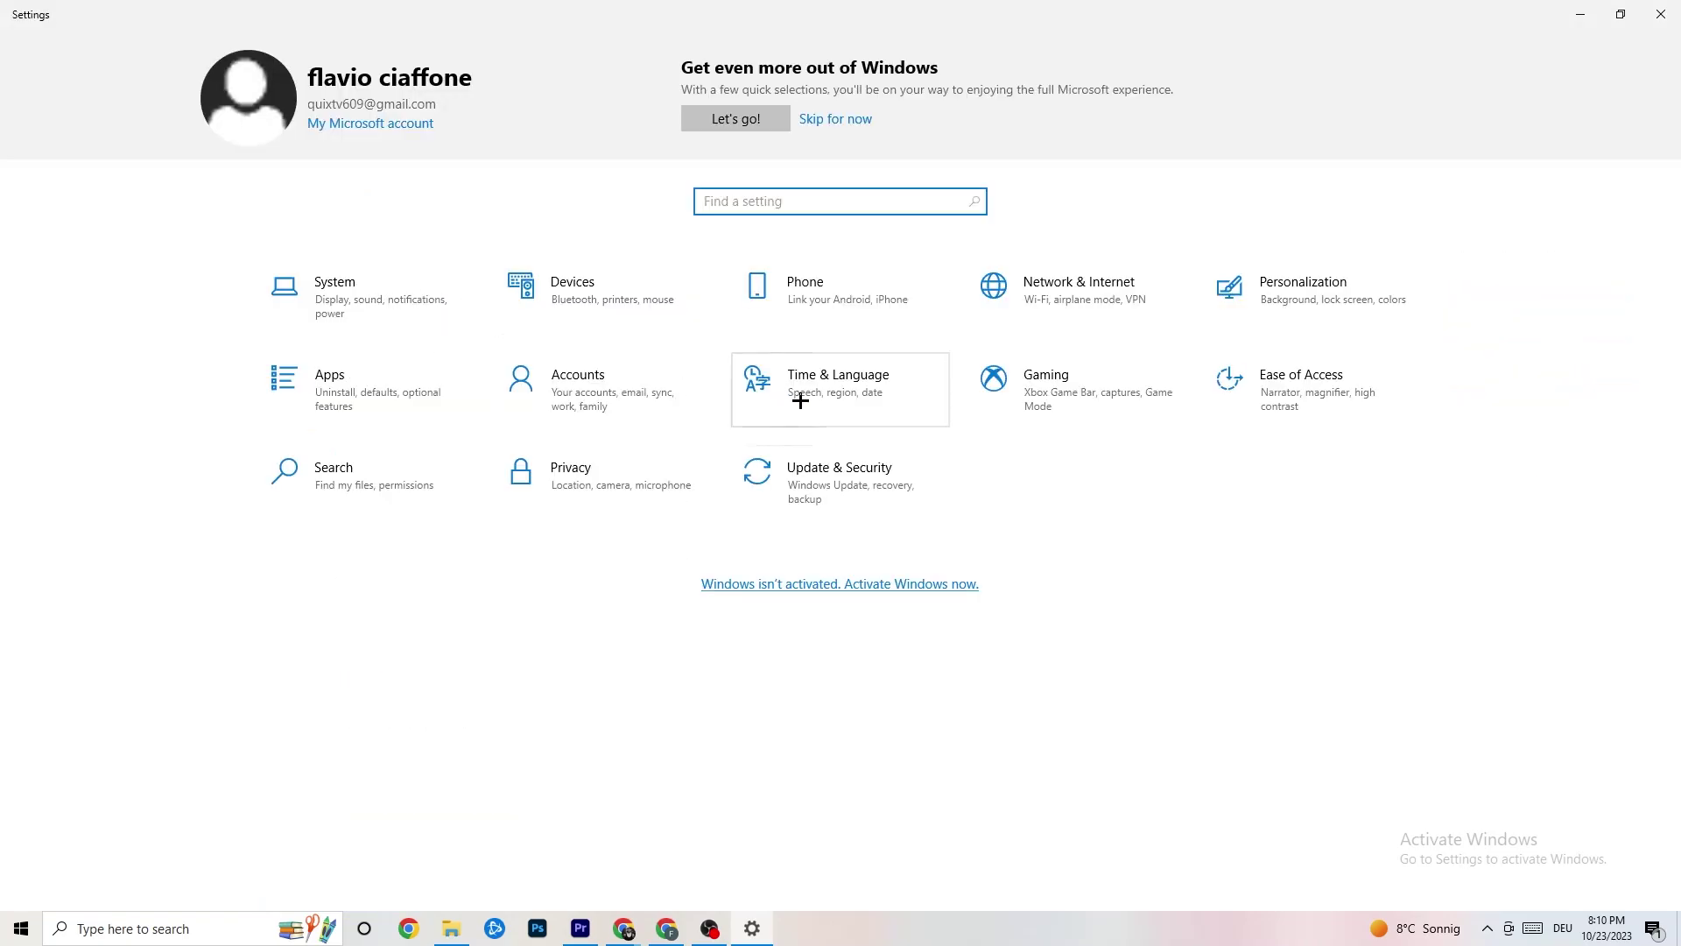
click(1090, 412)
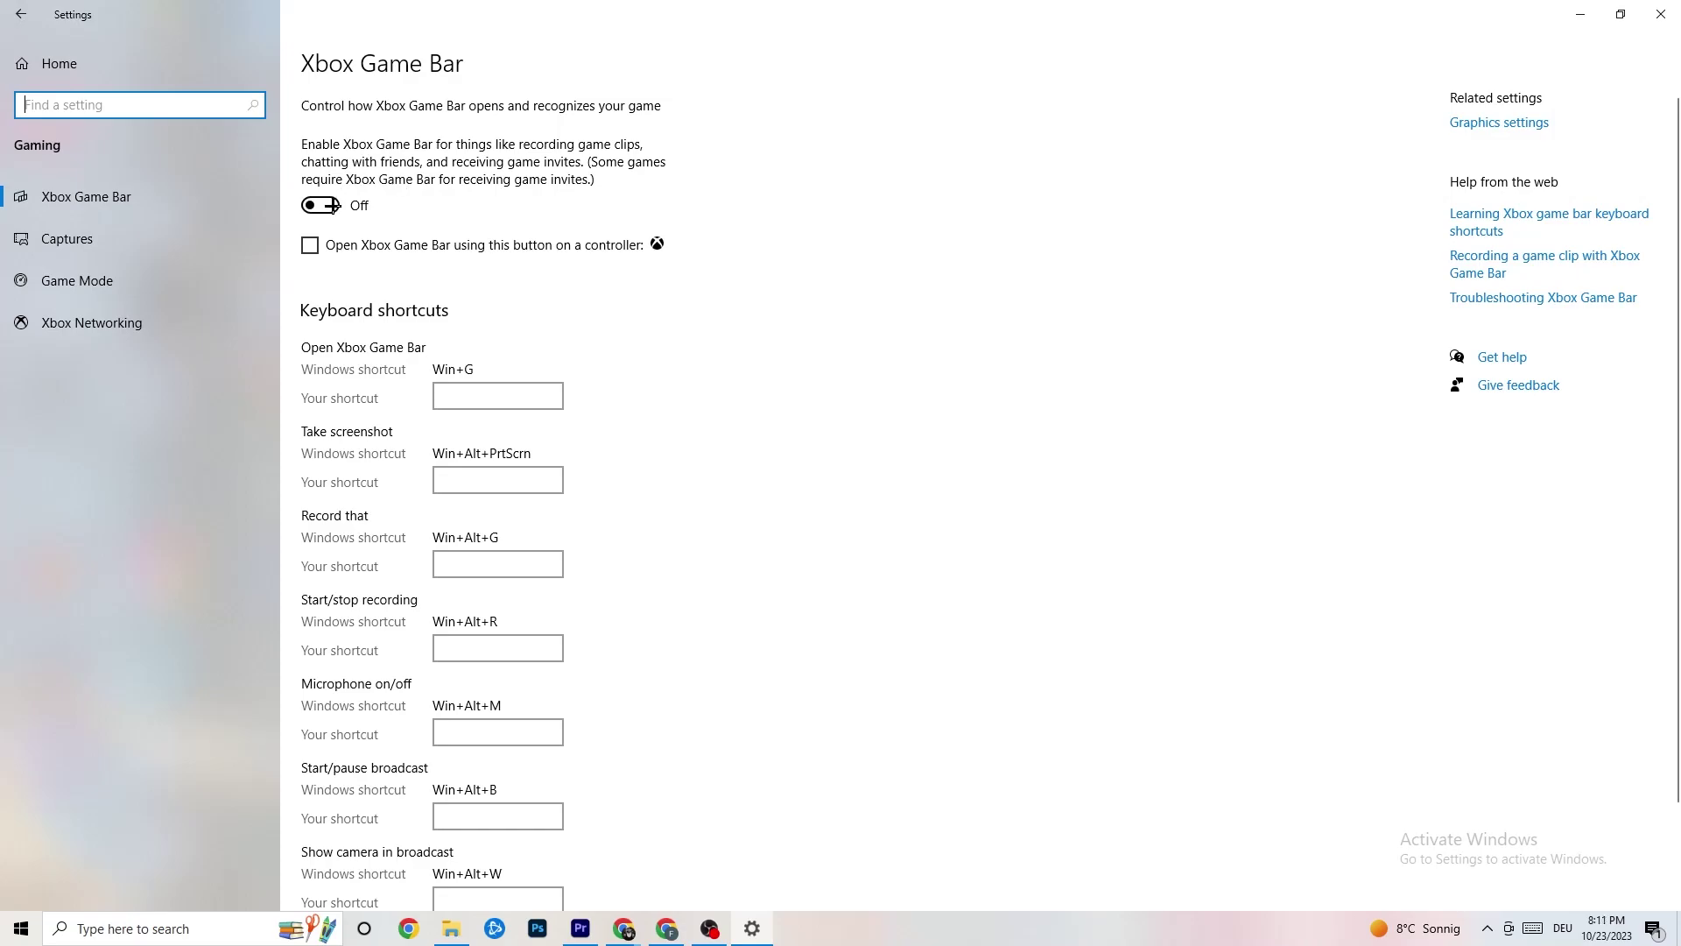
click(166, 245)
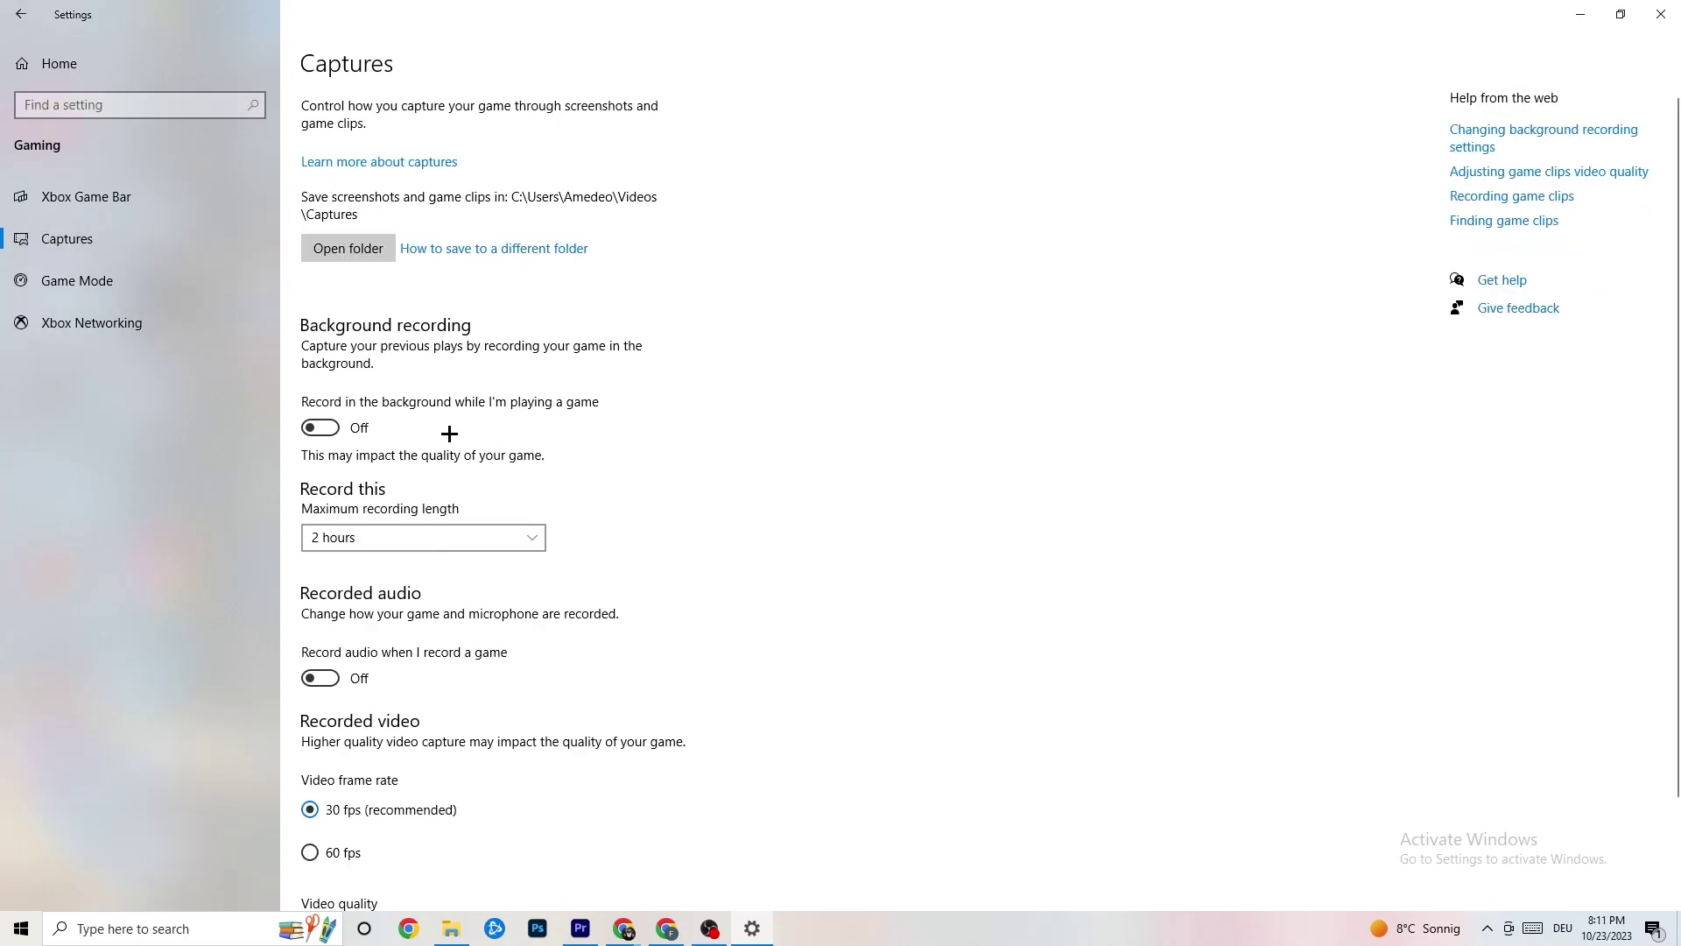
scroll(581, 375, down, 2)
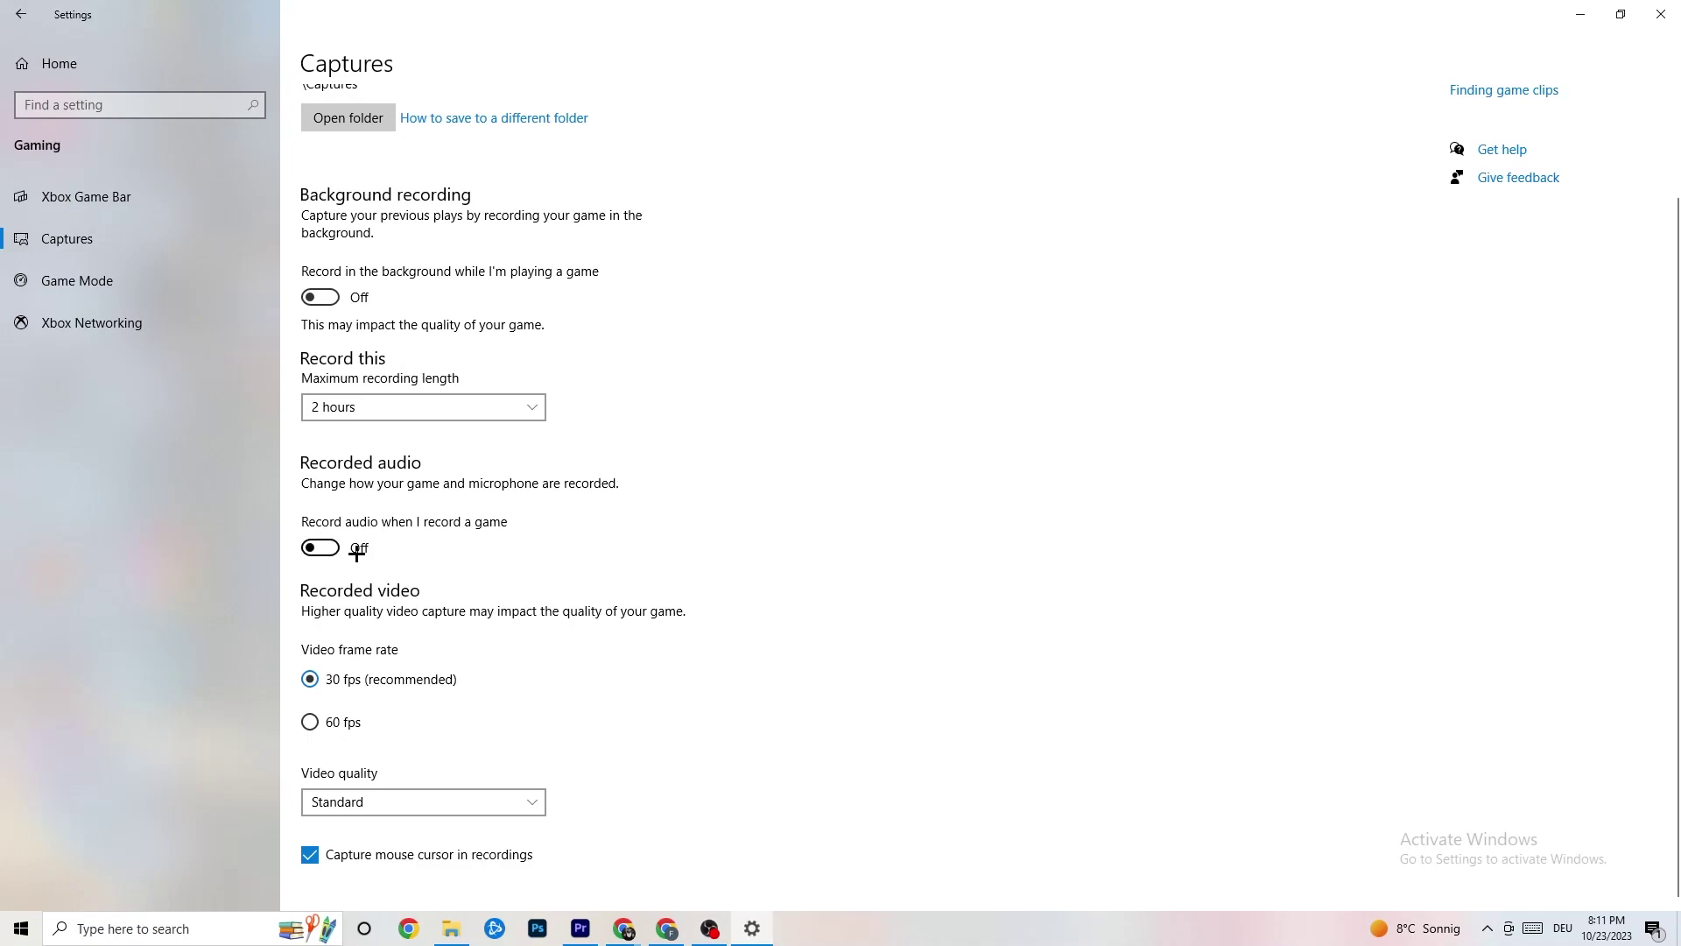
click(111, 277)
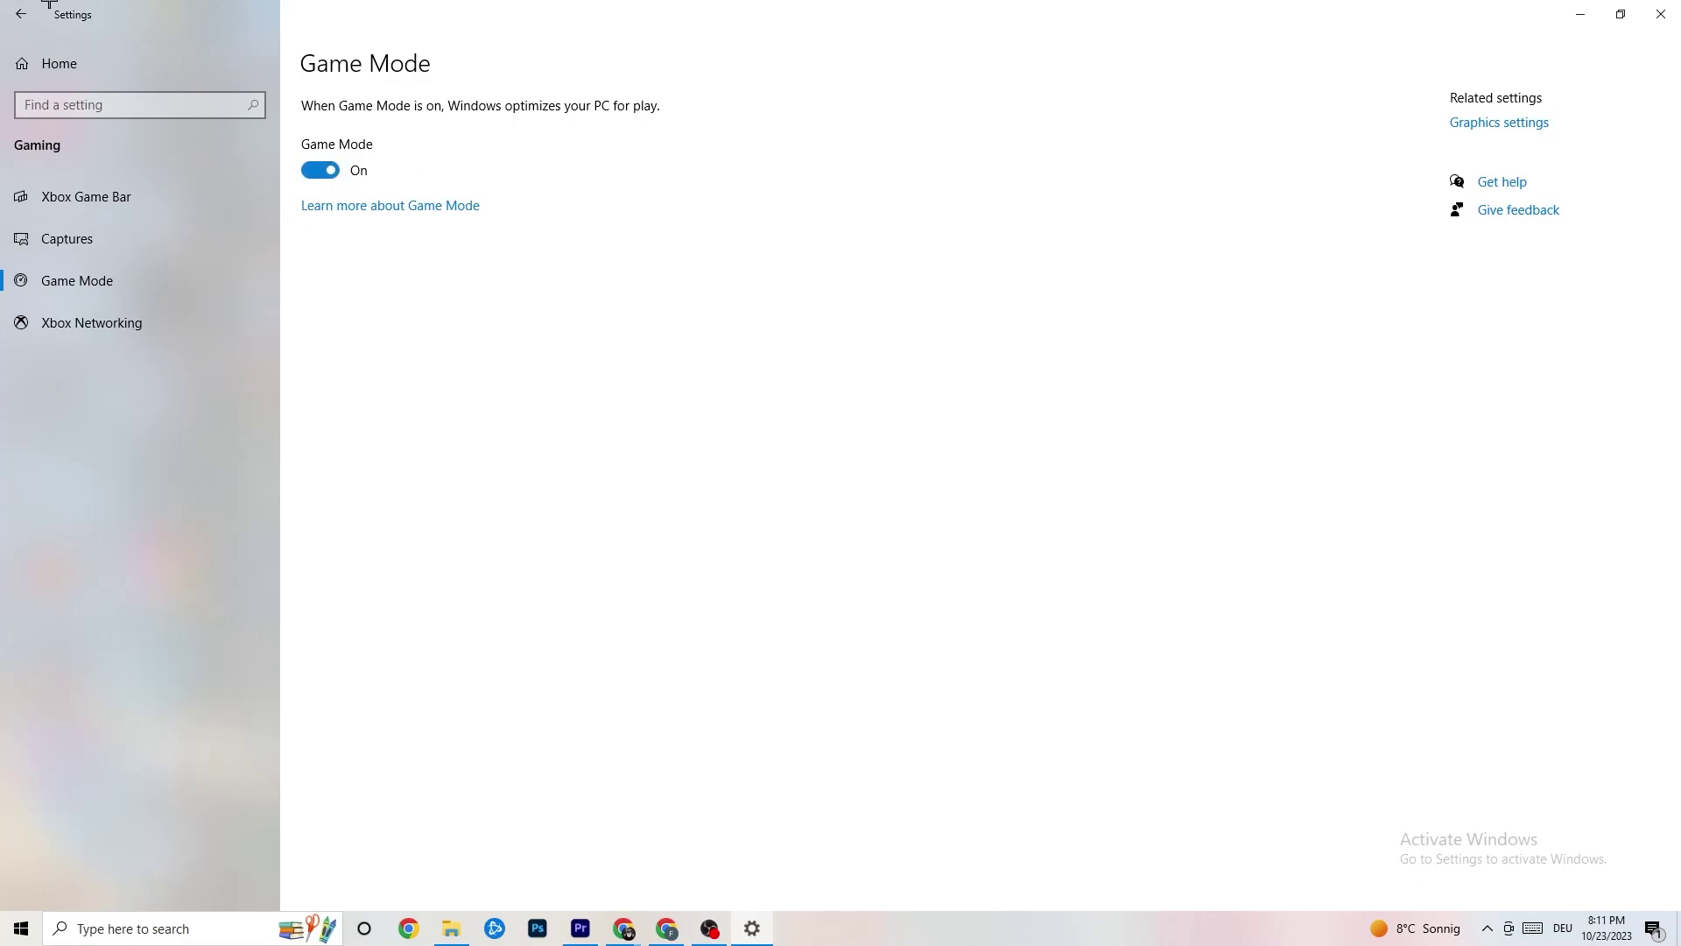
click(21, 14)
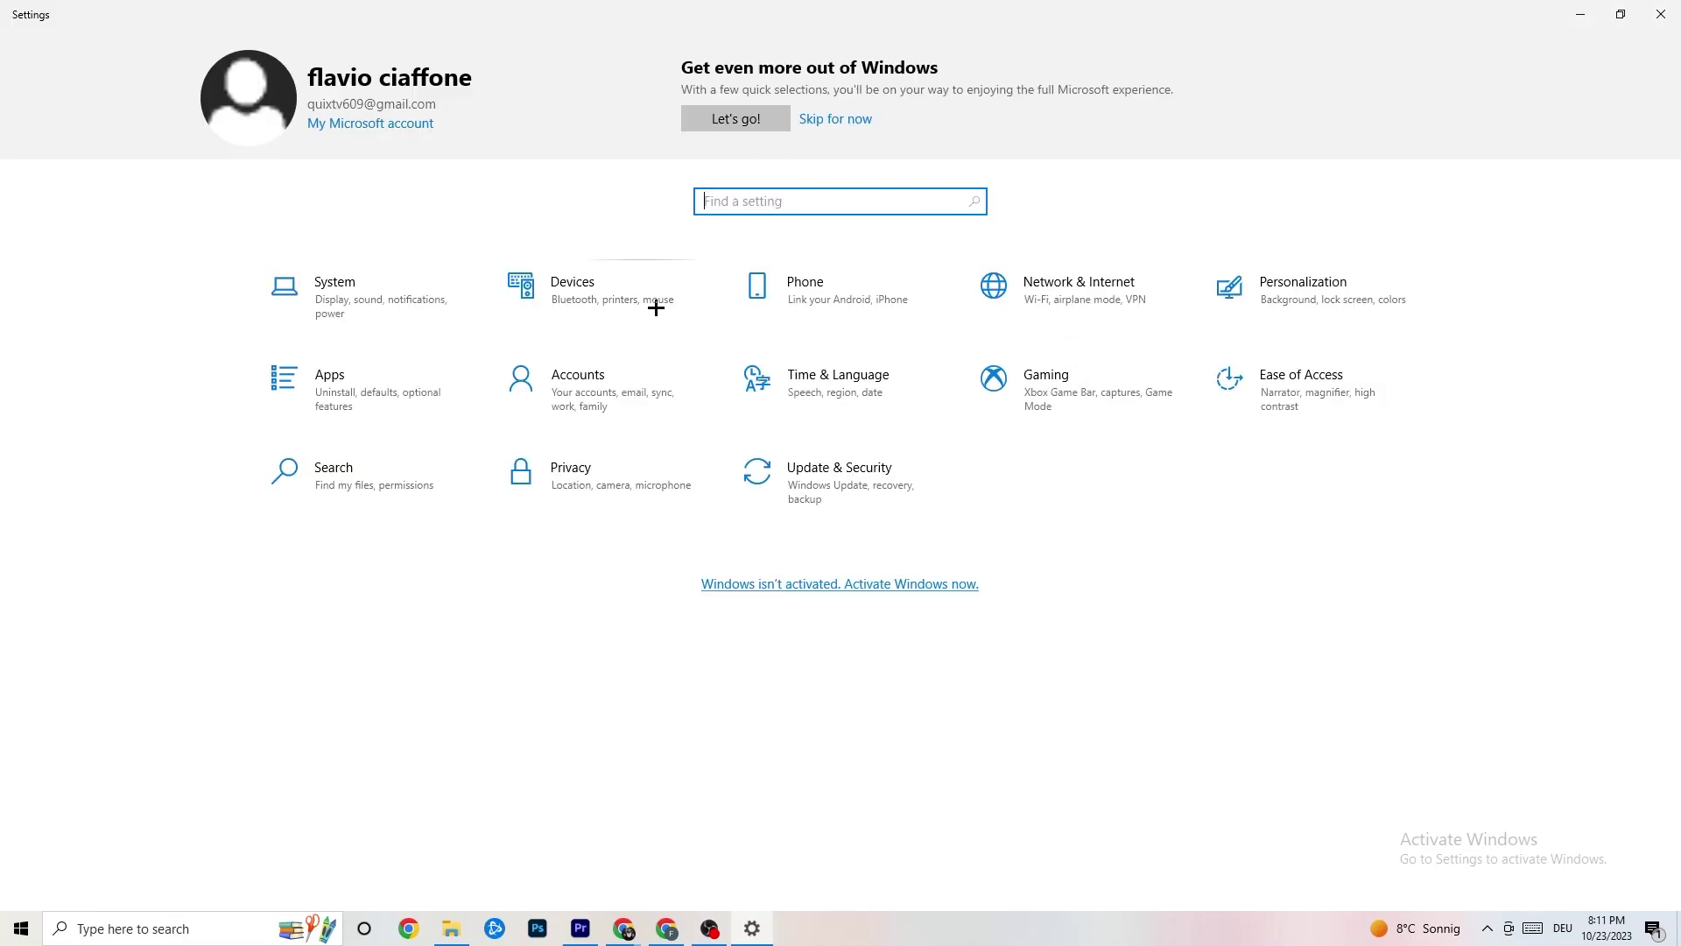
Step: Confirm Windows Update reports the PC is up to date, then view the Troubleshoot page
click(851, 473)
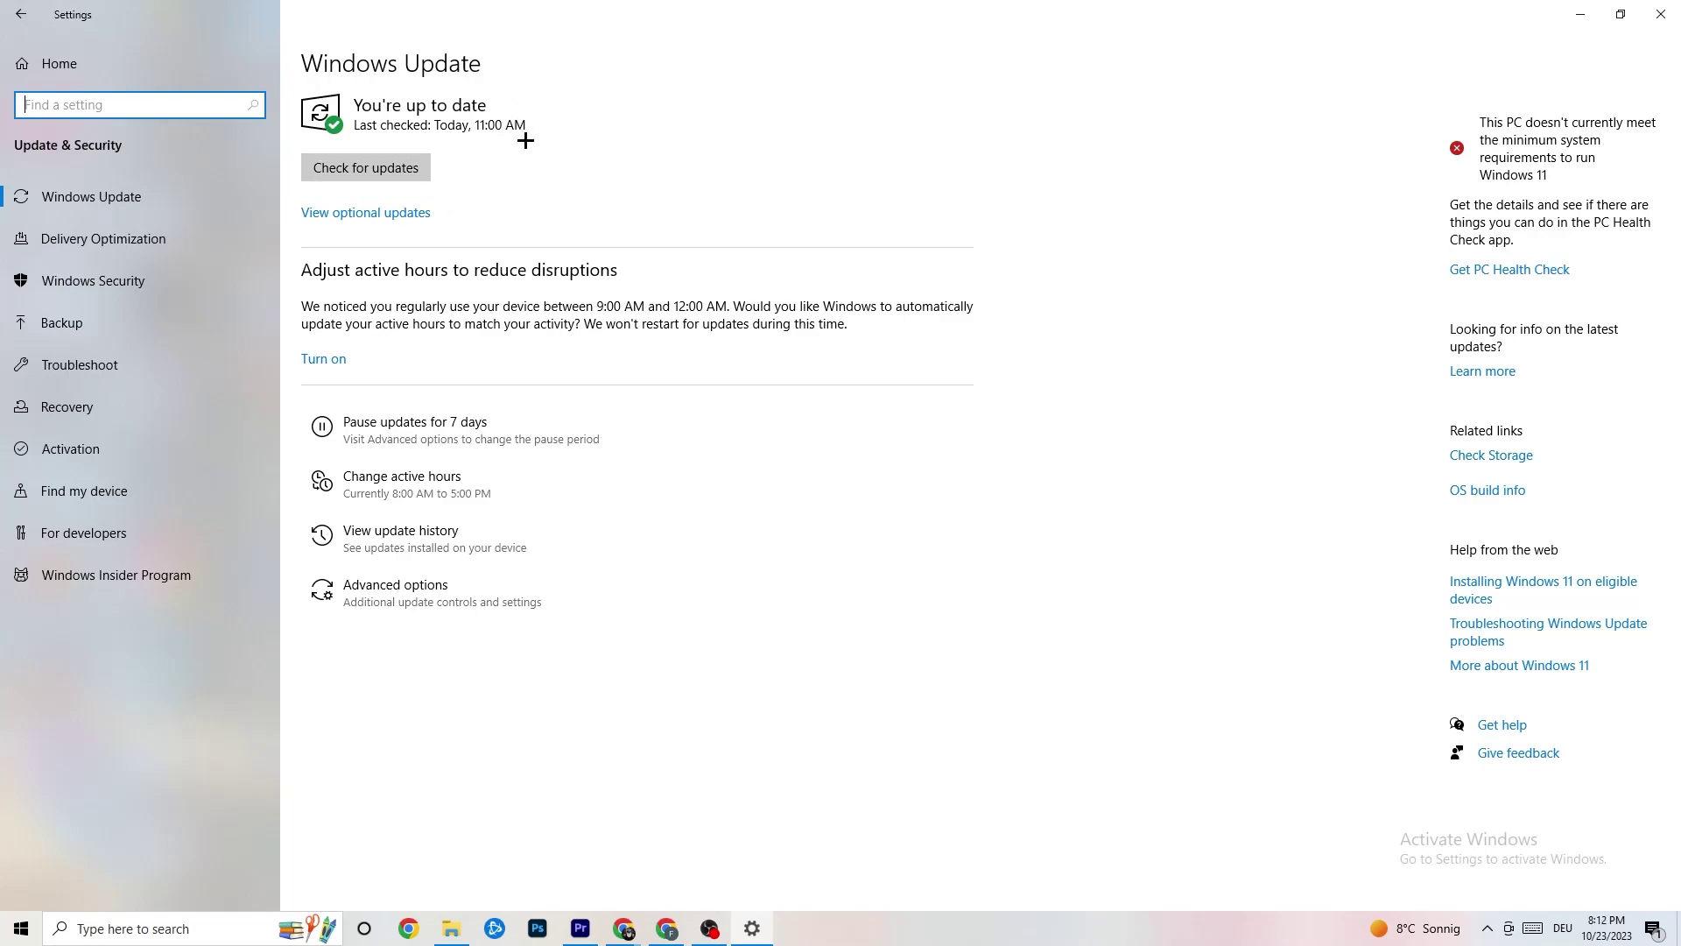
click(124, 185)
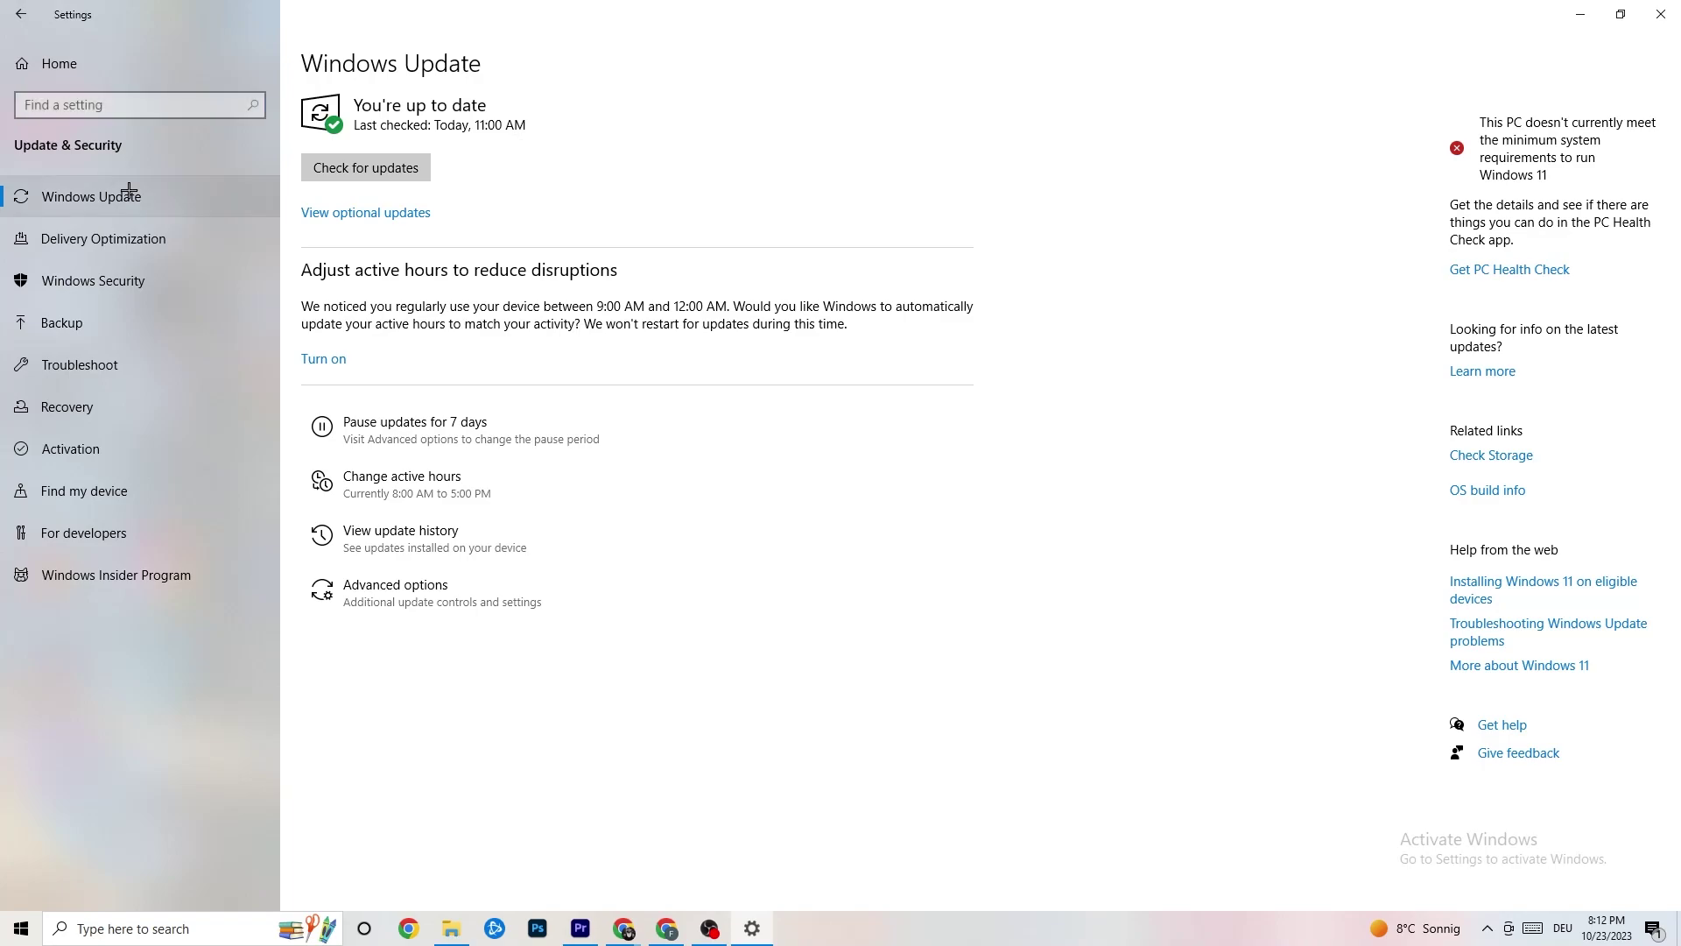
click(93, 353)
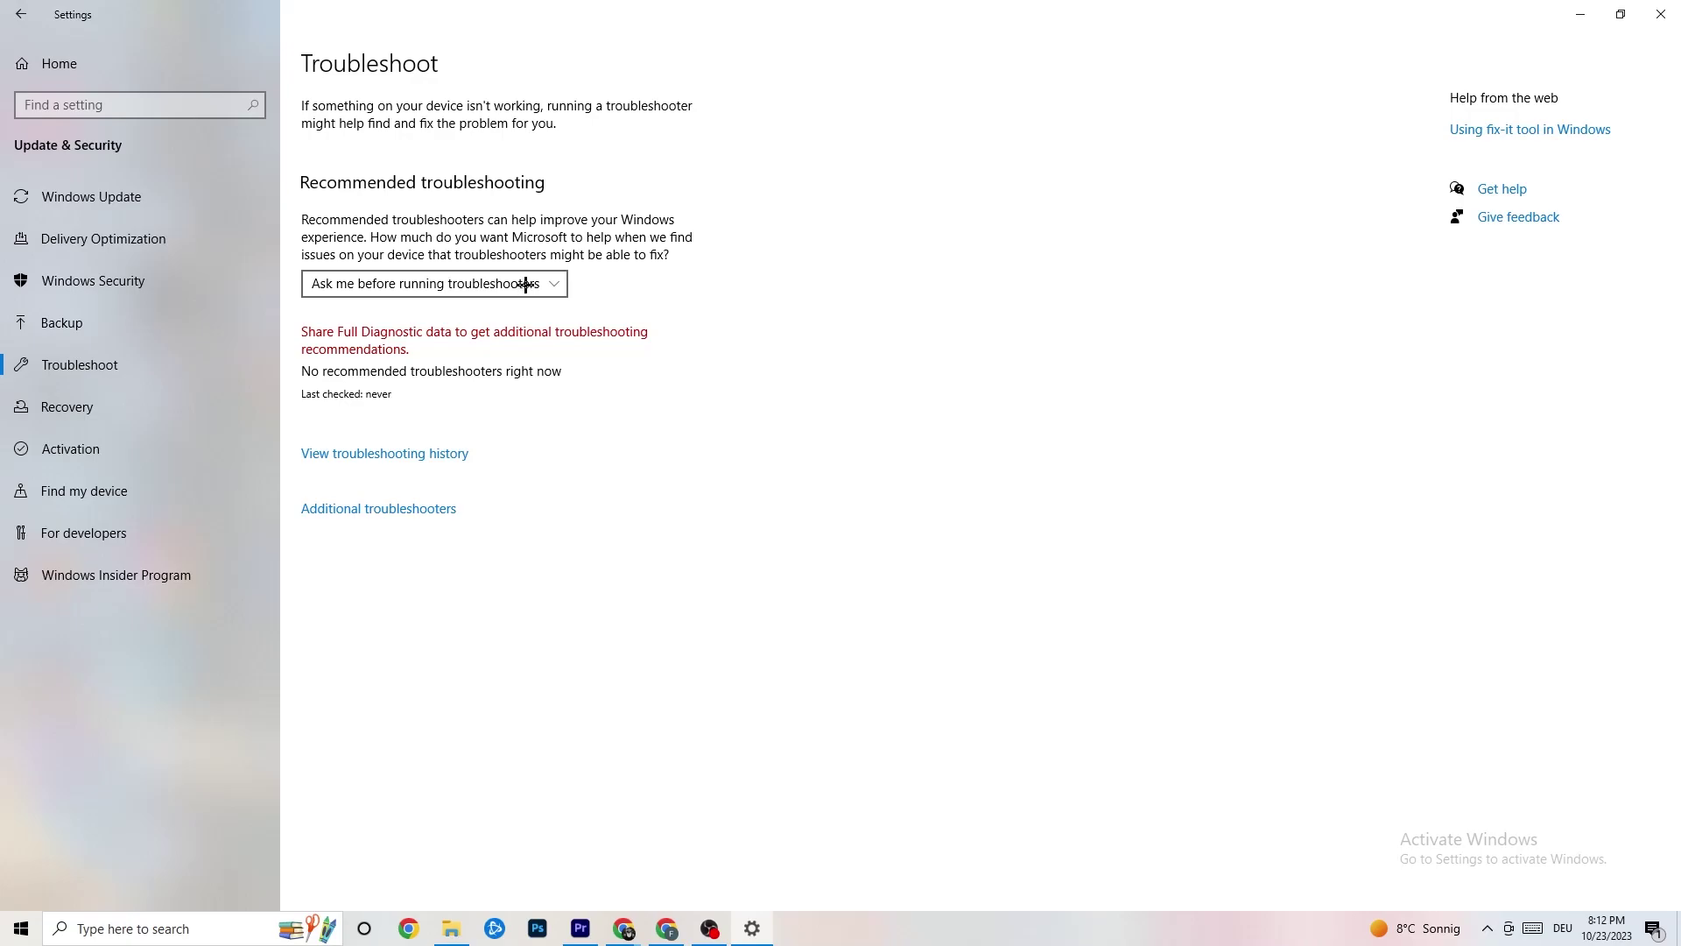
Step: Close the Settings window to return to the desktop
click(1663, 11)
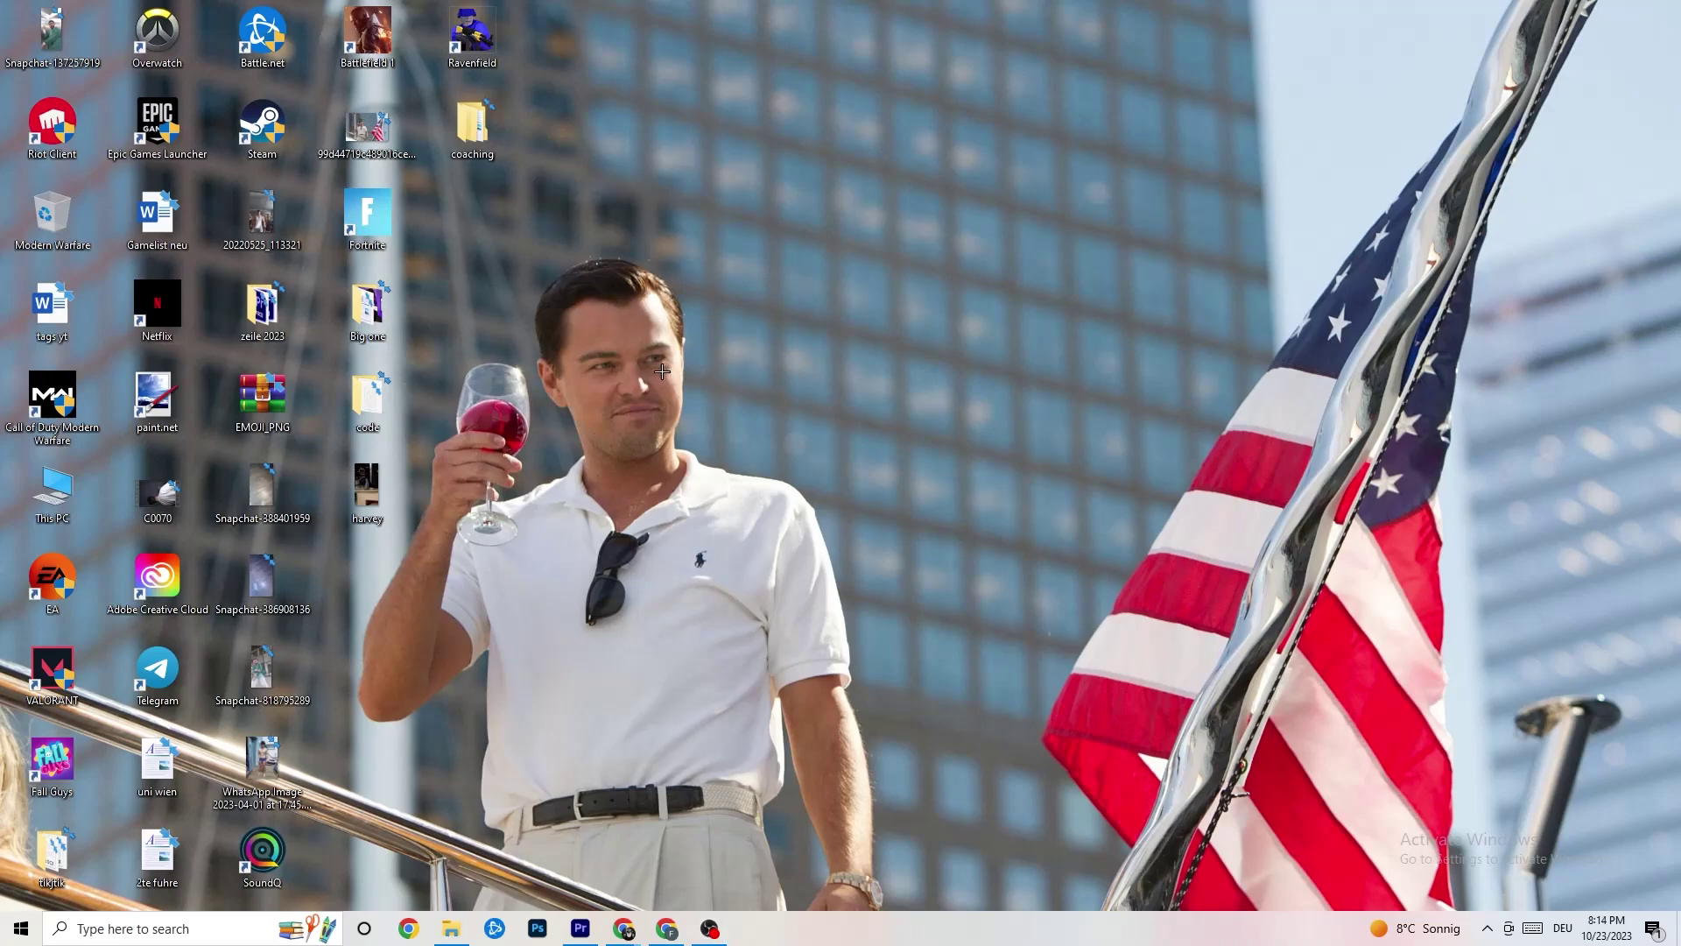
right_click(752, 227)
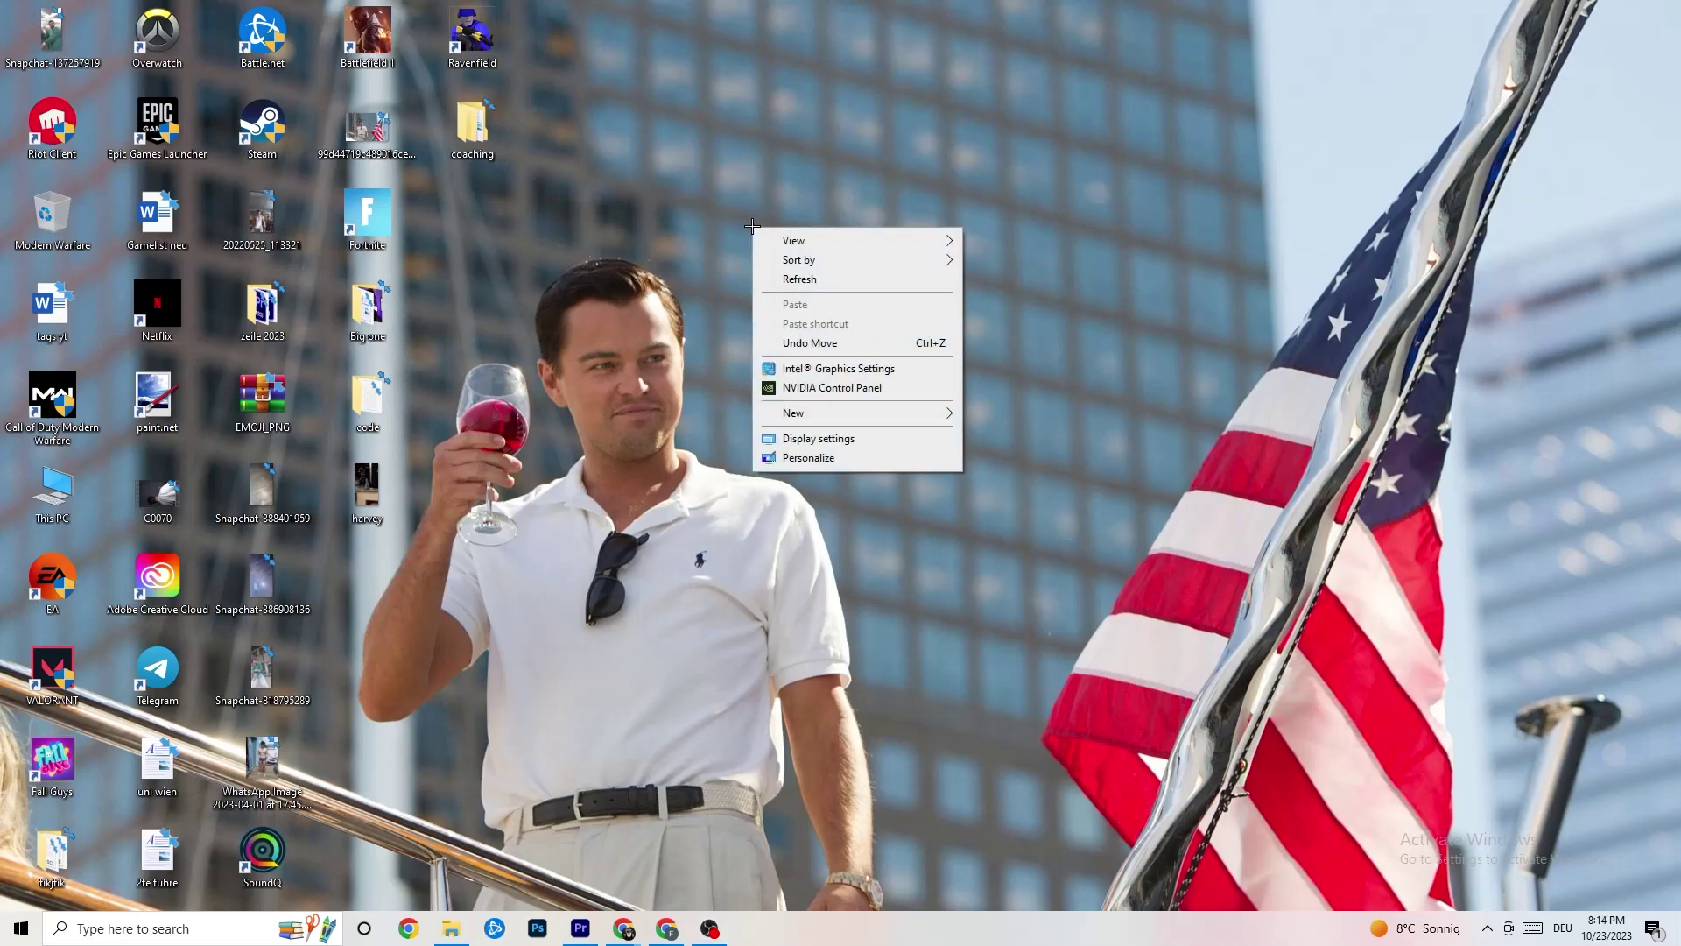
click(814, 391)
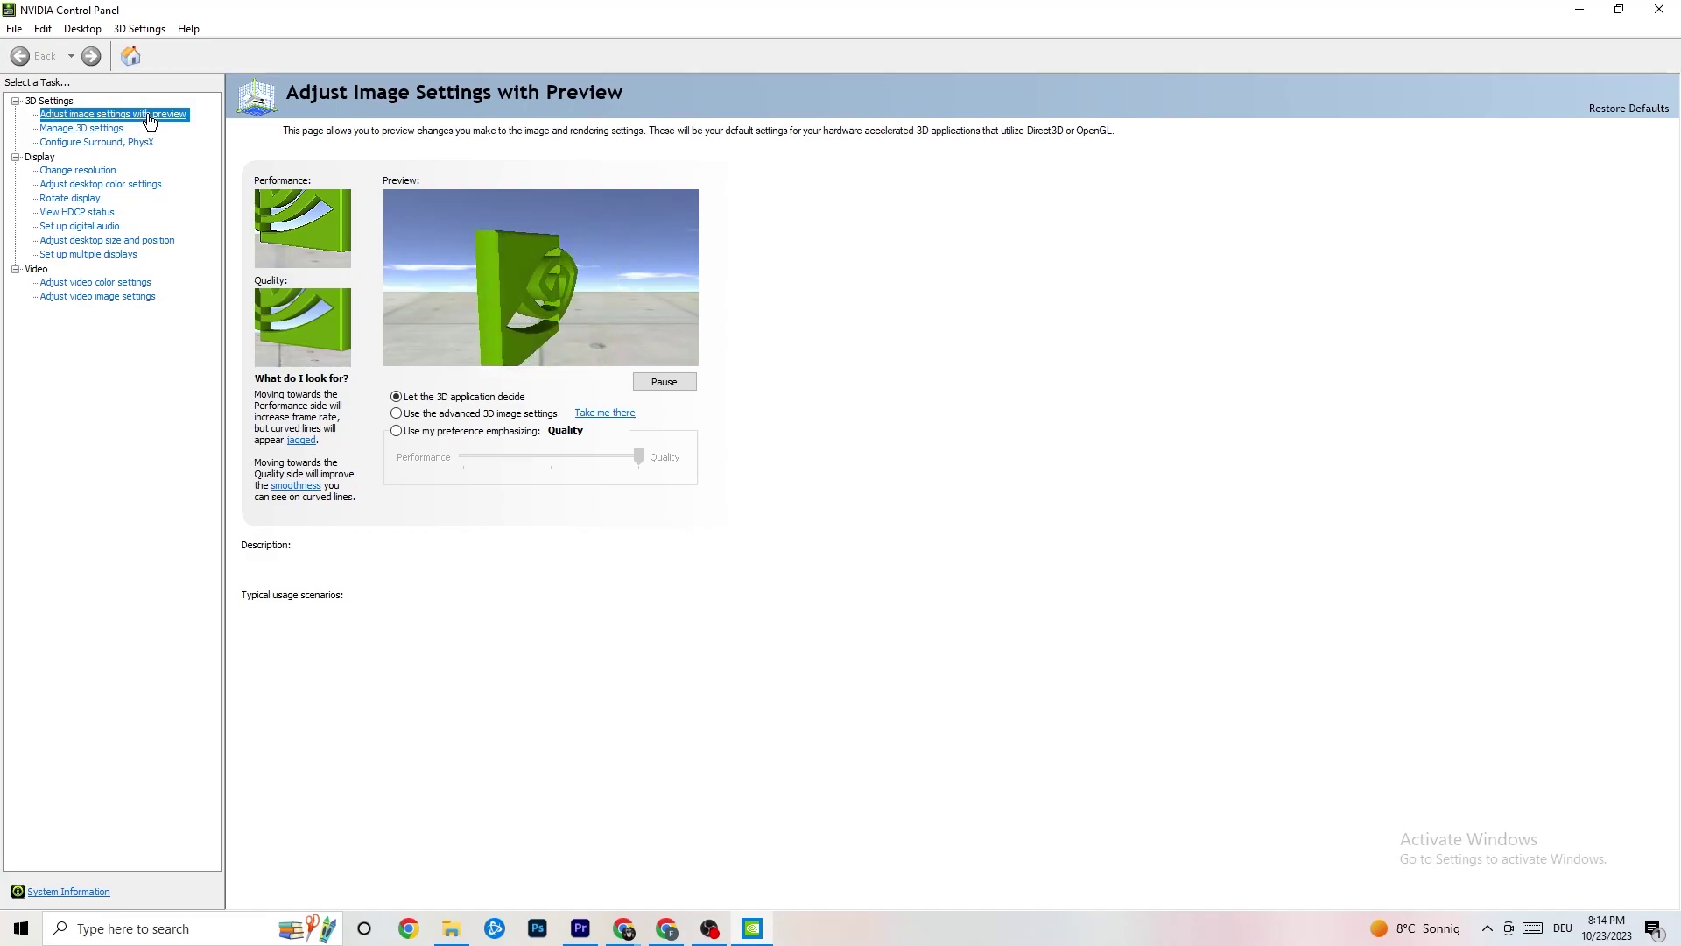
mouse_move(461, 405)
mouse_move(547, 450)
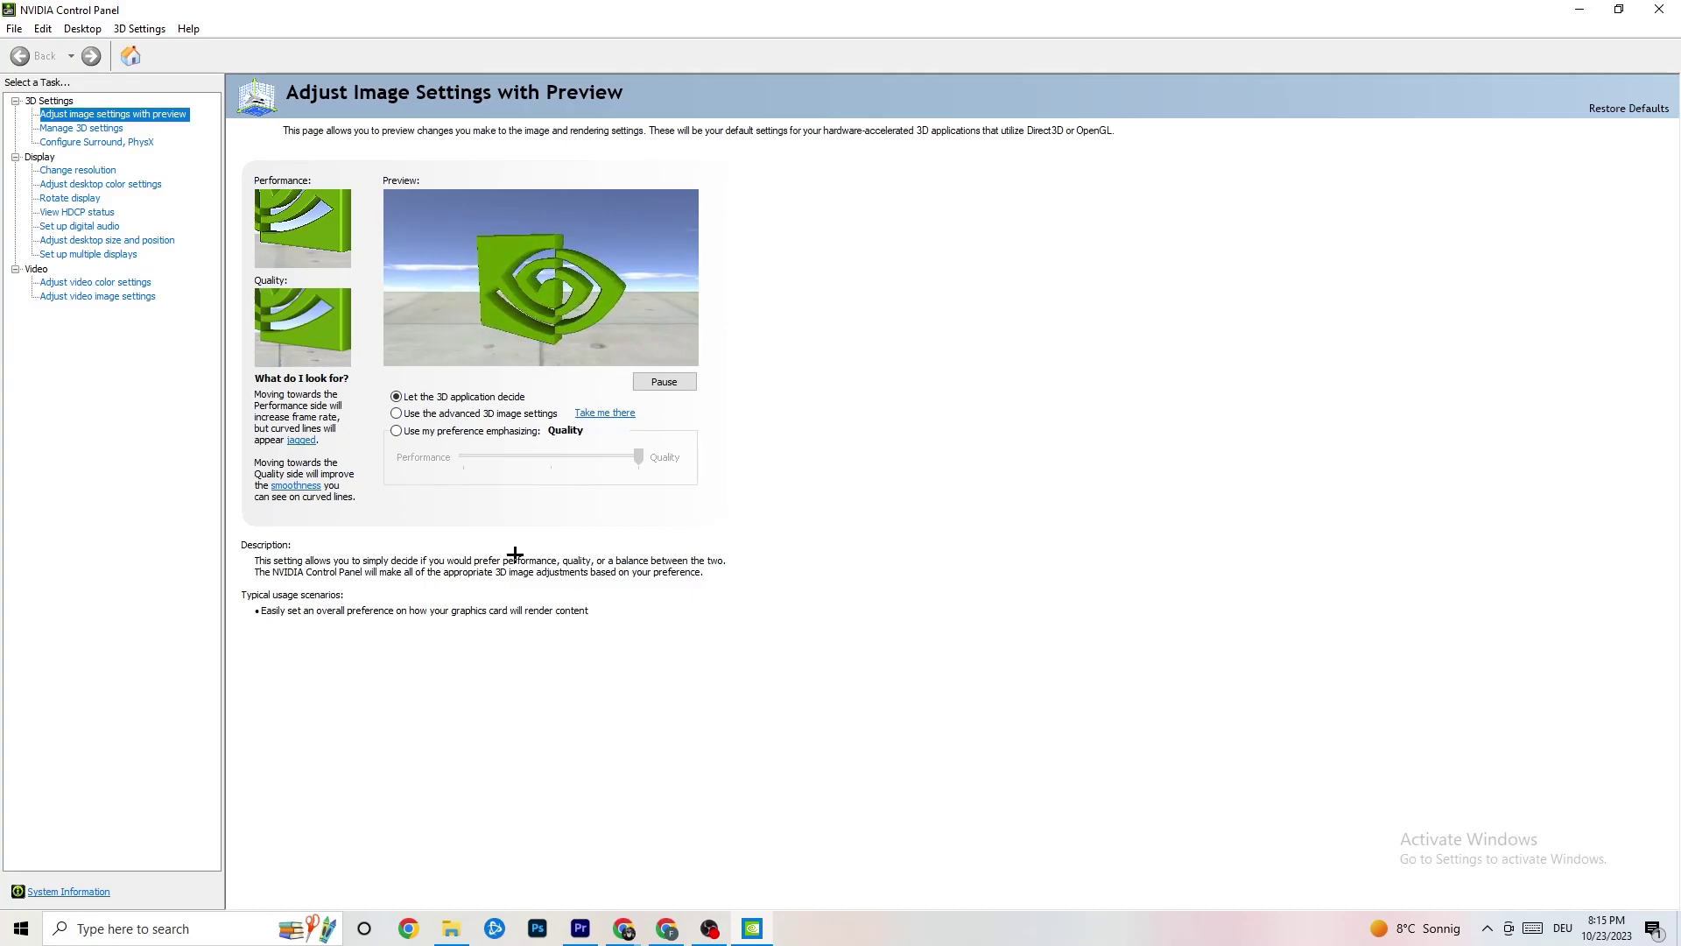
click(72, 173)
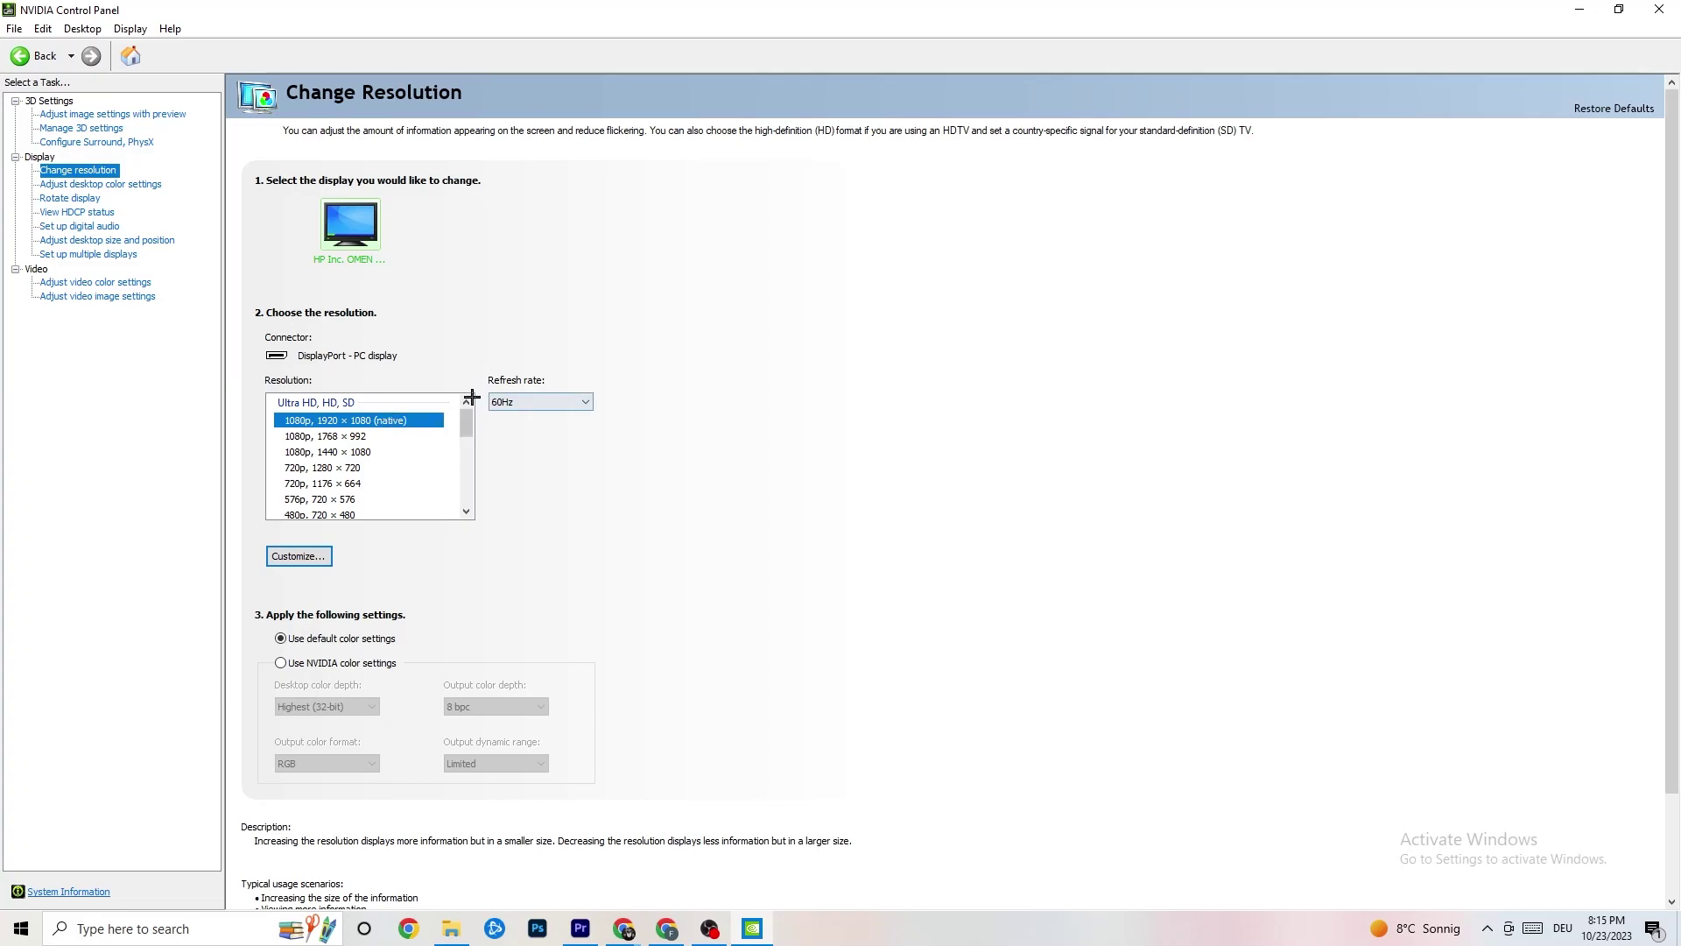
scroll(464, 429, down, 1)
scroll(464, 429, up, 1)
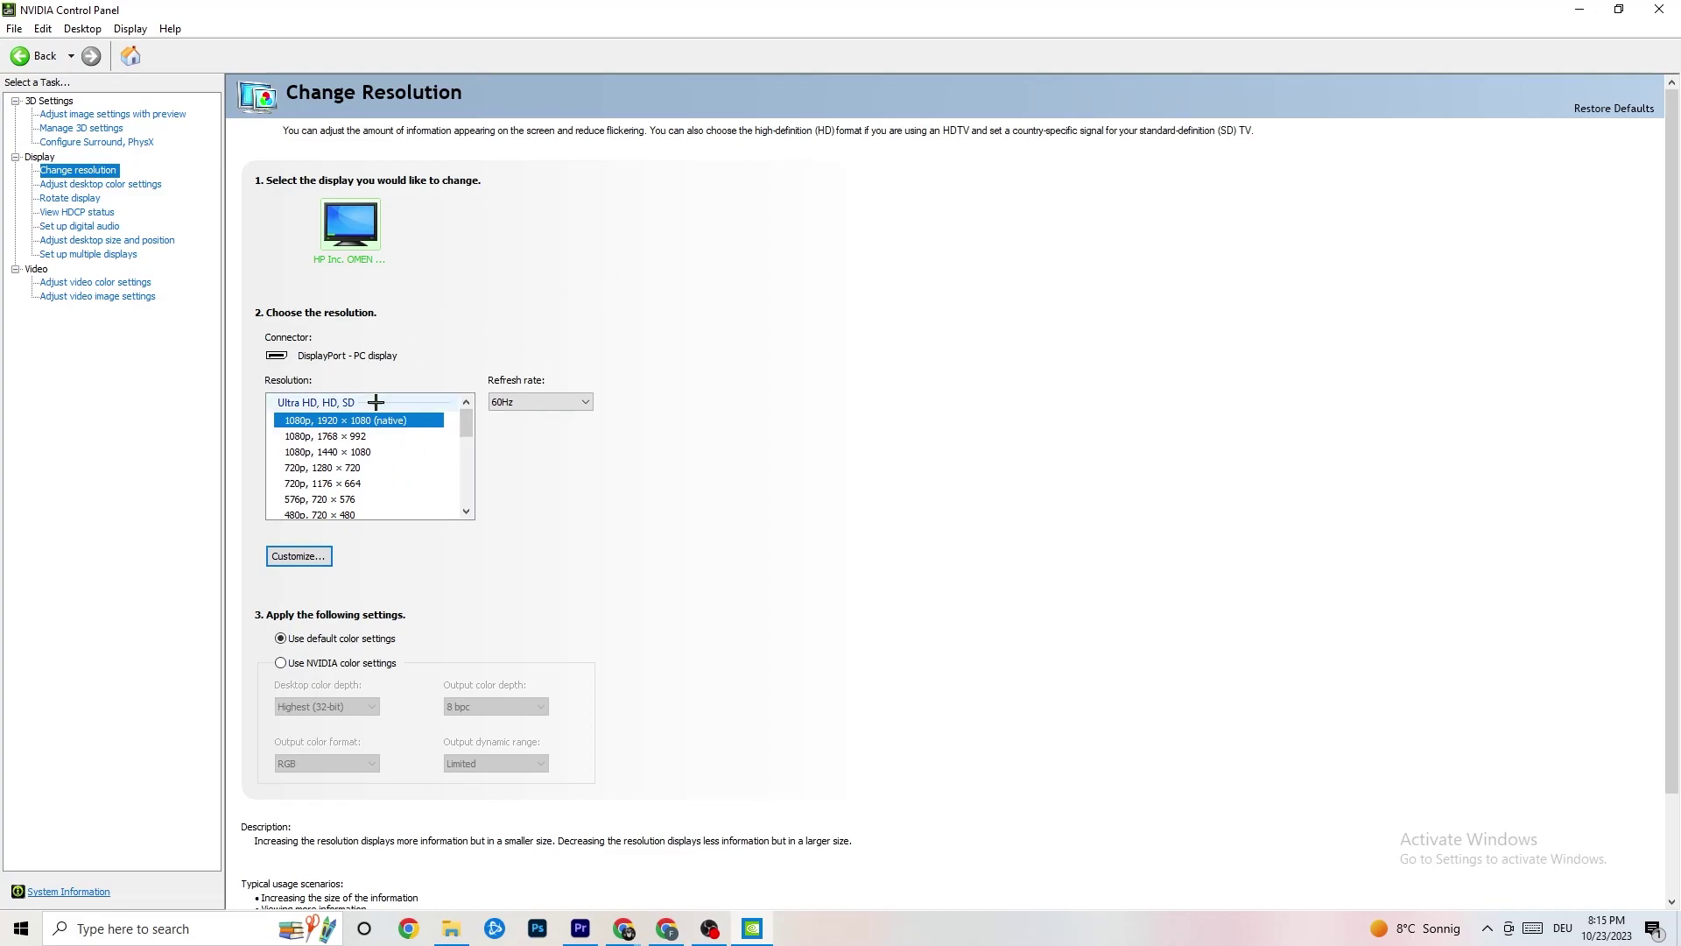
key(alt+F4)
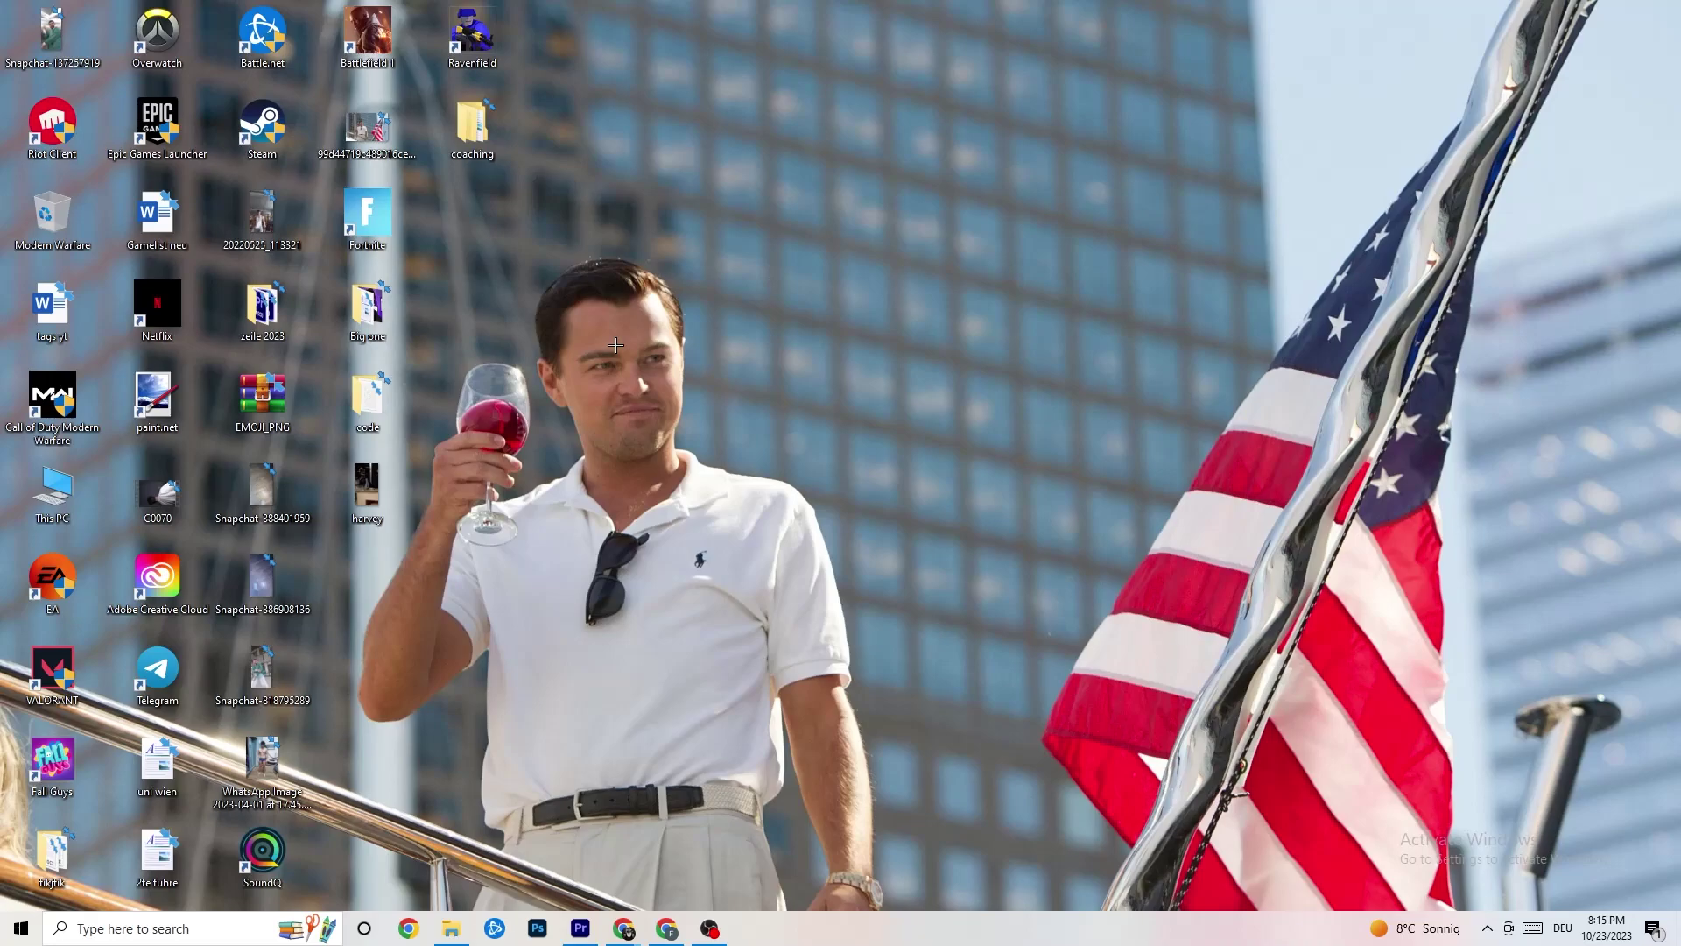
click(21, 928)
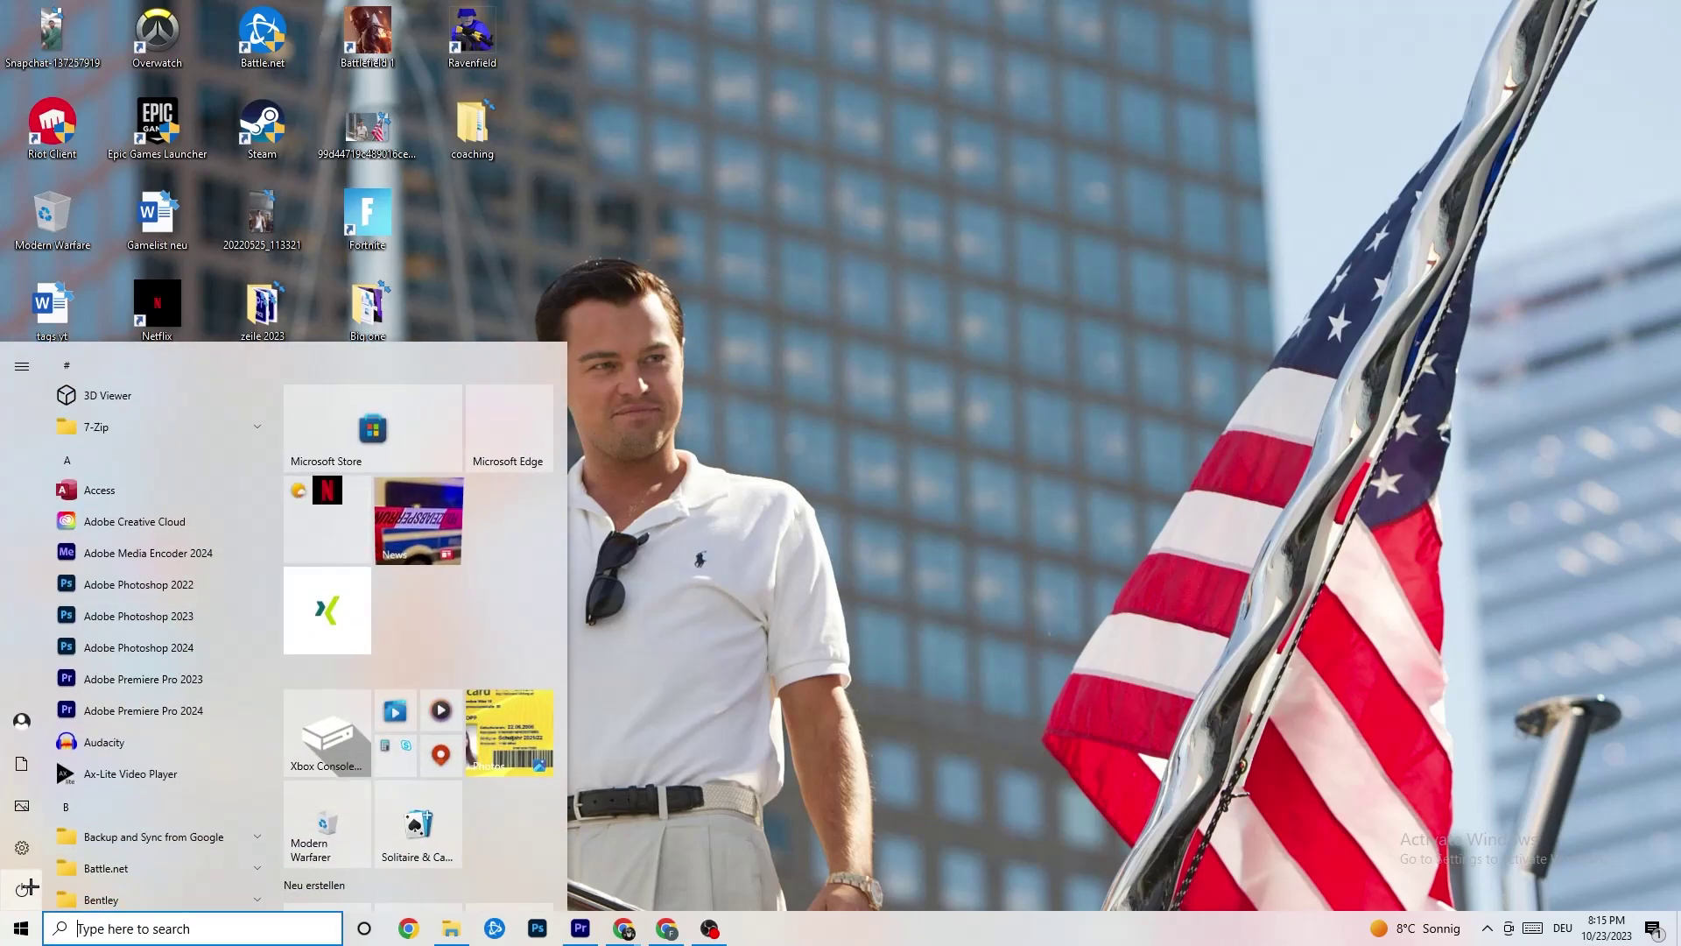
click(55, 889)
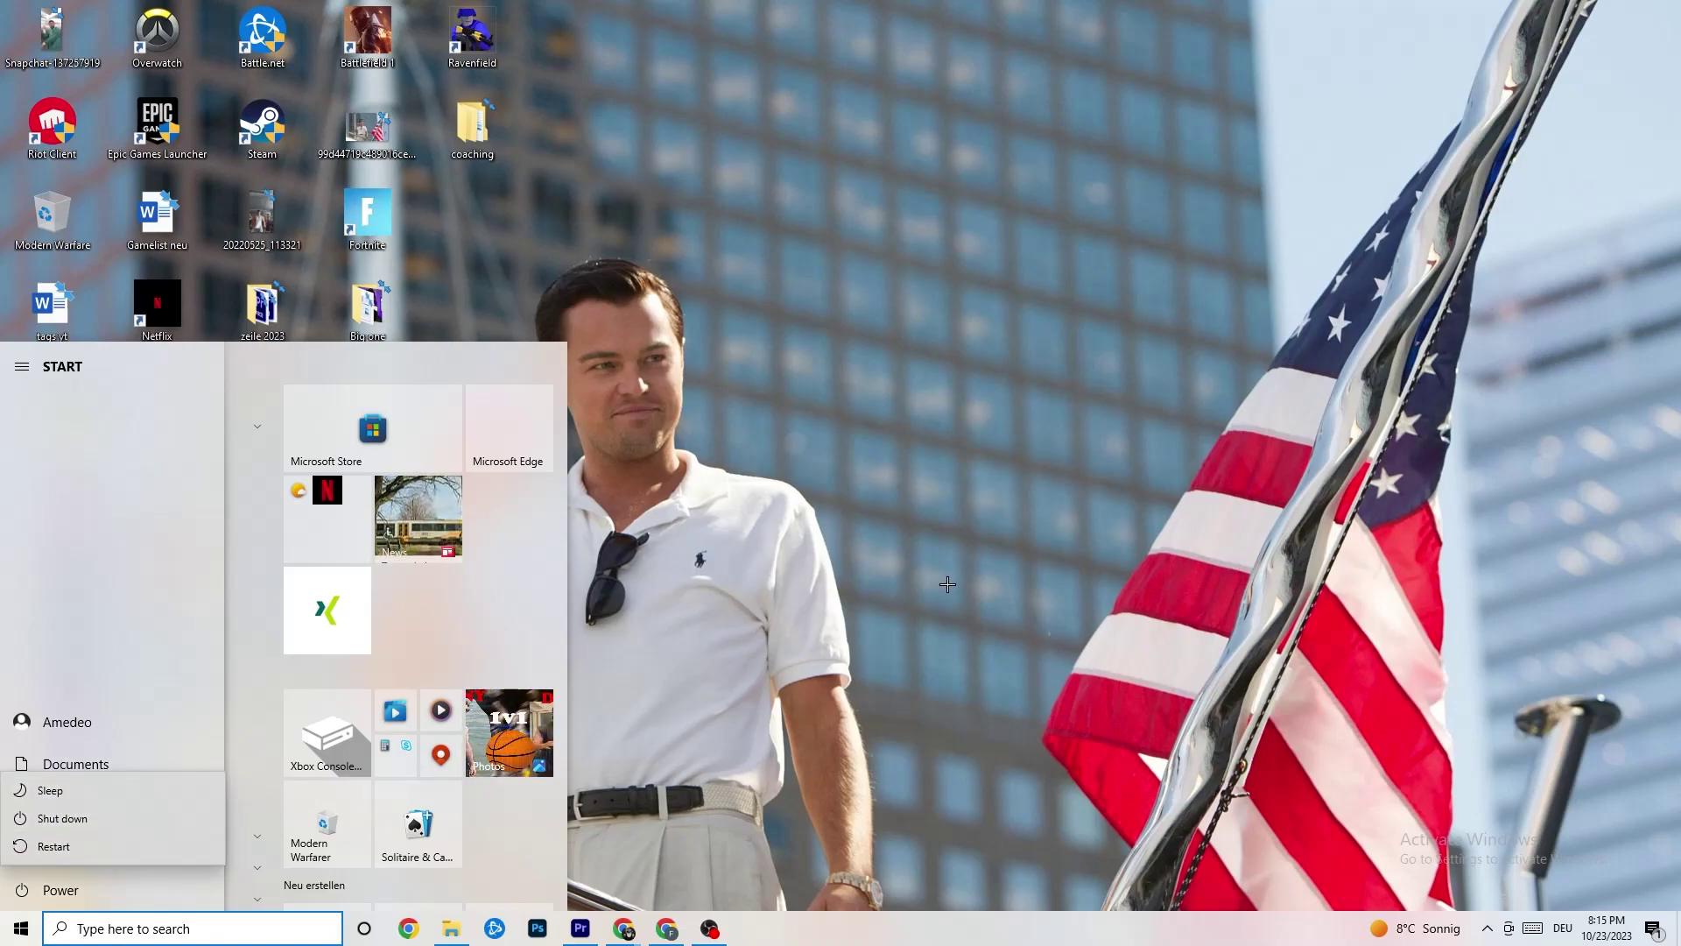
click(485, 317)
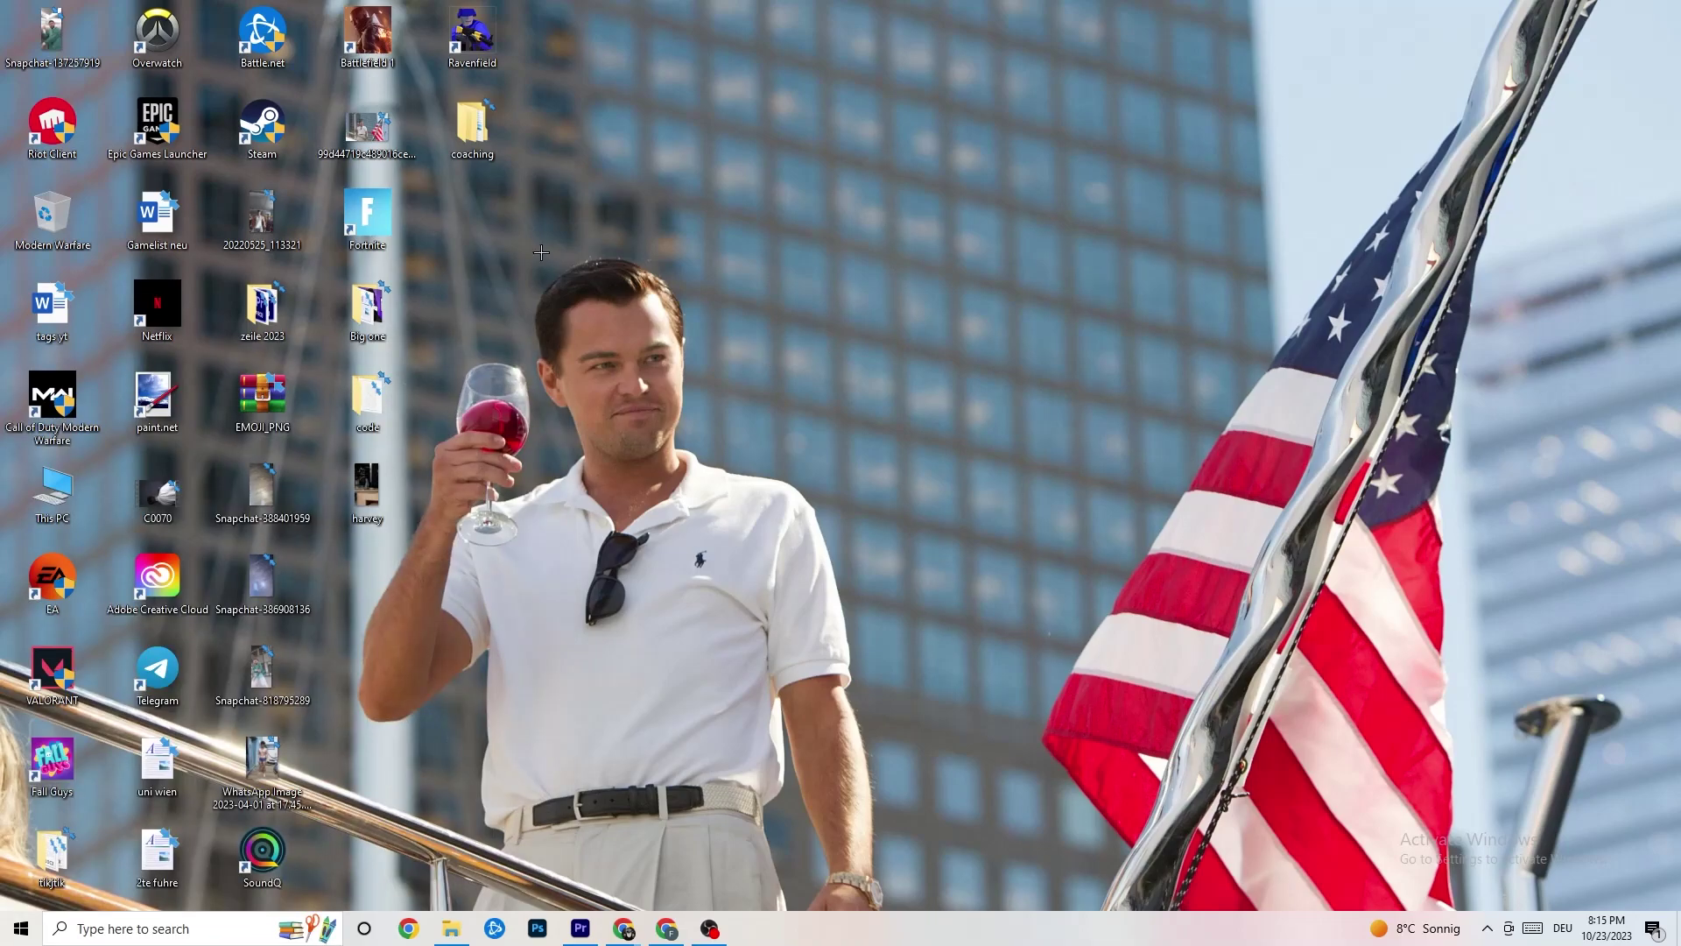